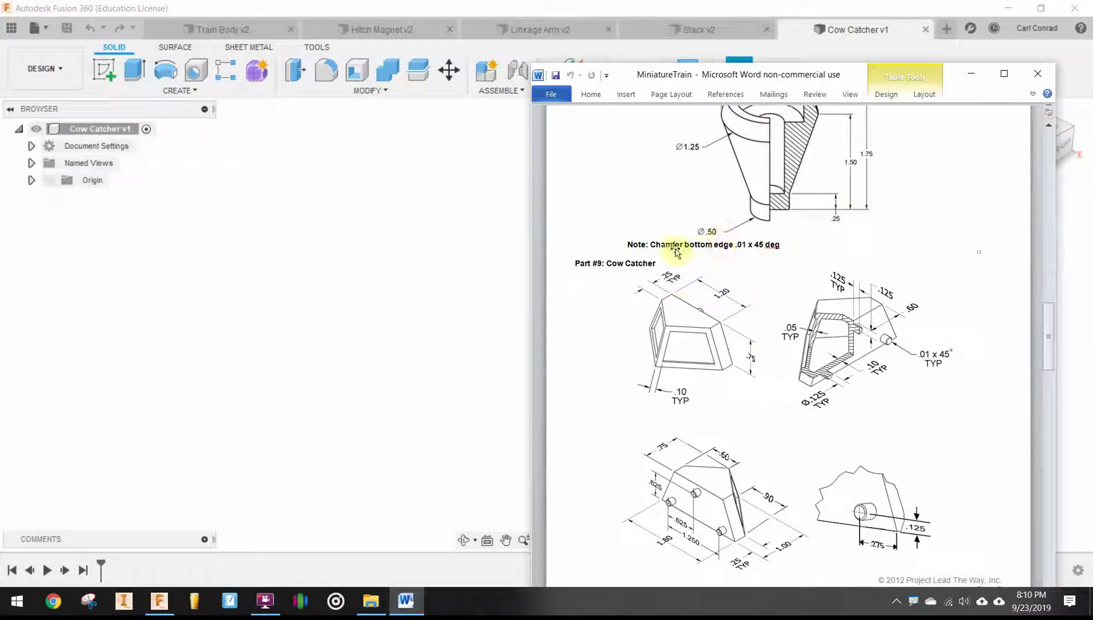
Step: Review the Part #9 Cow Catcher drawing, then minimize Word to reveal the empty Cow Catcher v1 design
scroll(679, 249, up, 4)
scroll(739, 204, down, 3)
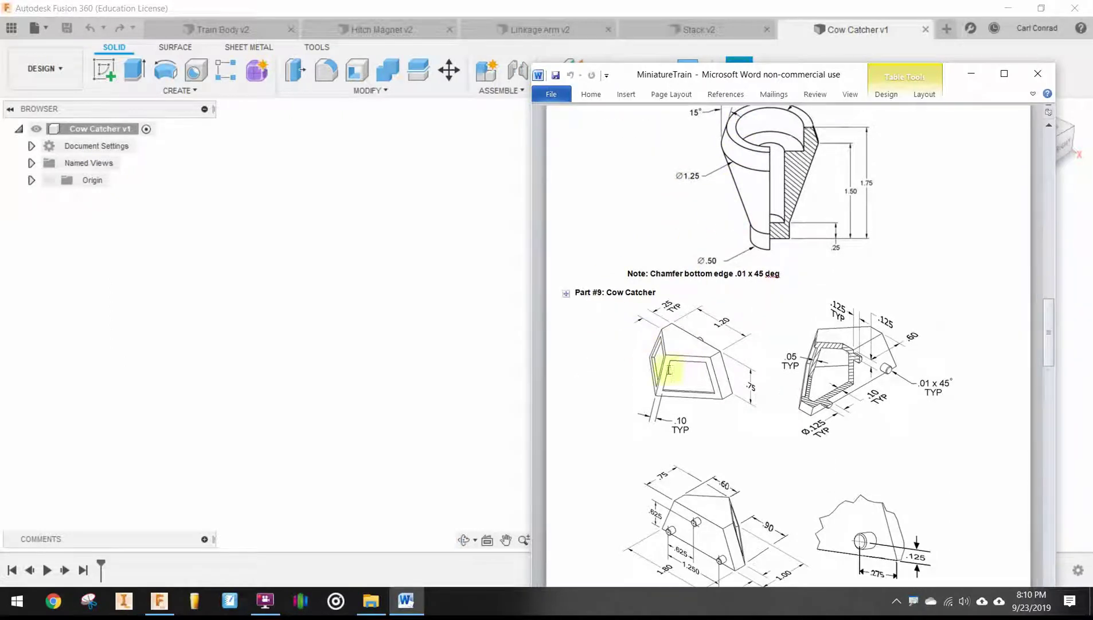
scroll(737, 463, down, 1)
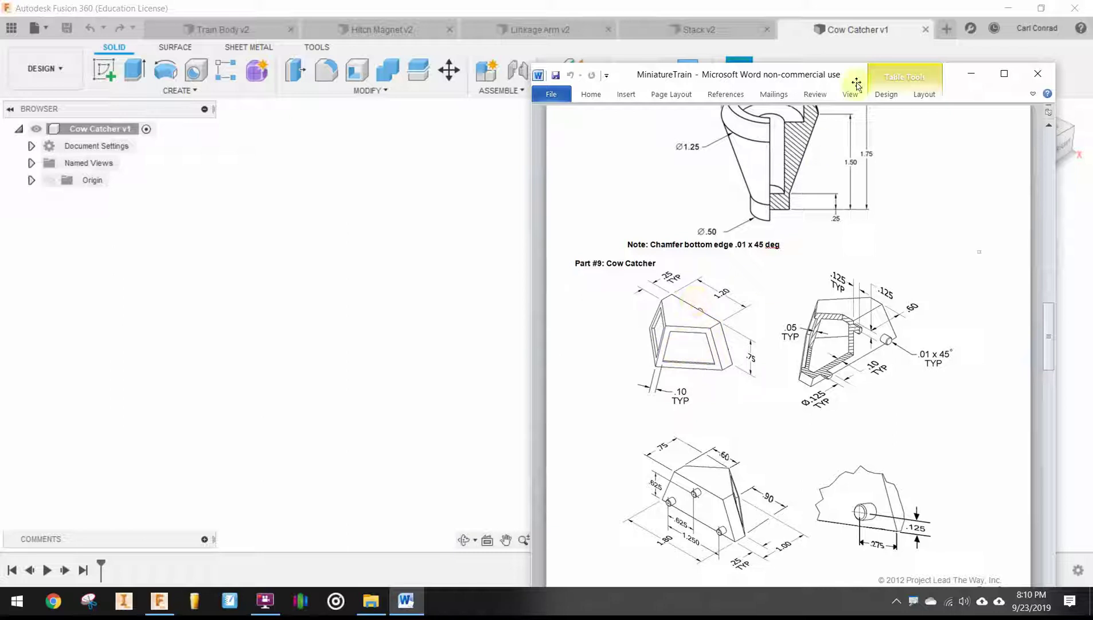
click(743, 59)
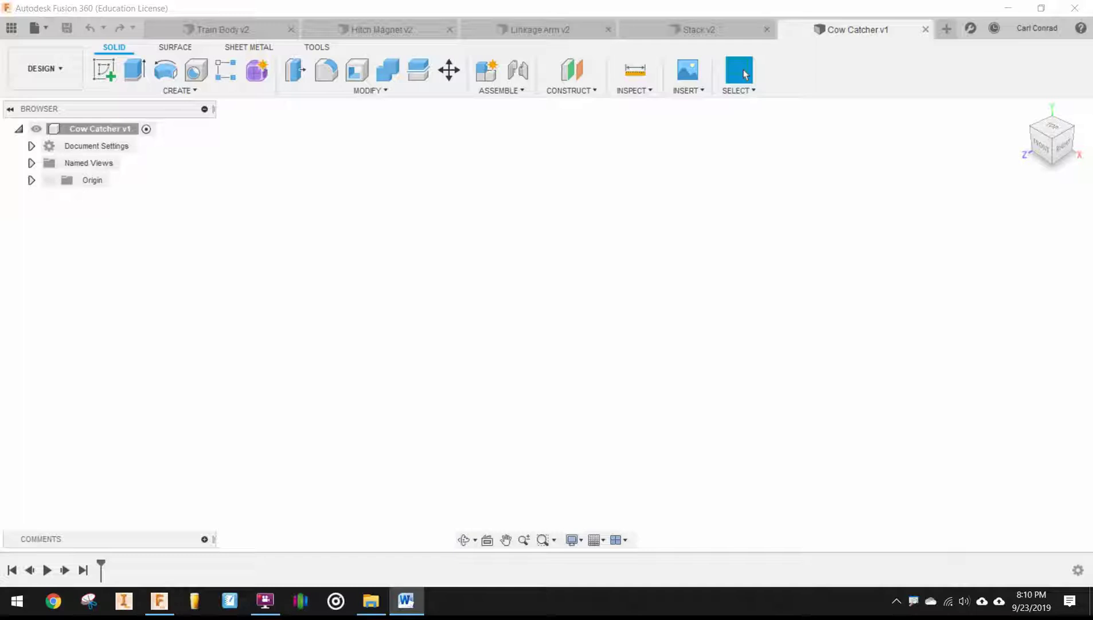
Step: On the bottom origin plane, sketch a closed five-sided outline: flat top, vertical sides, V point at the origin
click(104, 70)
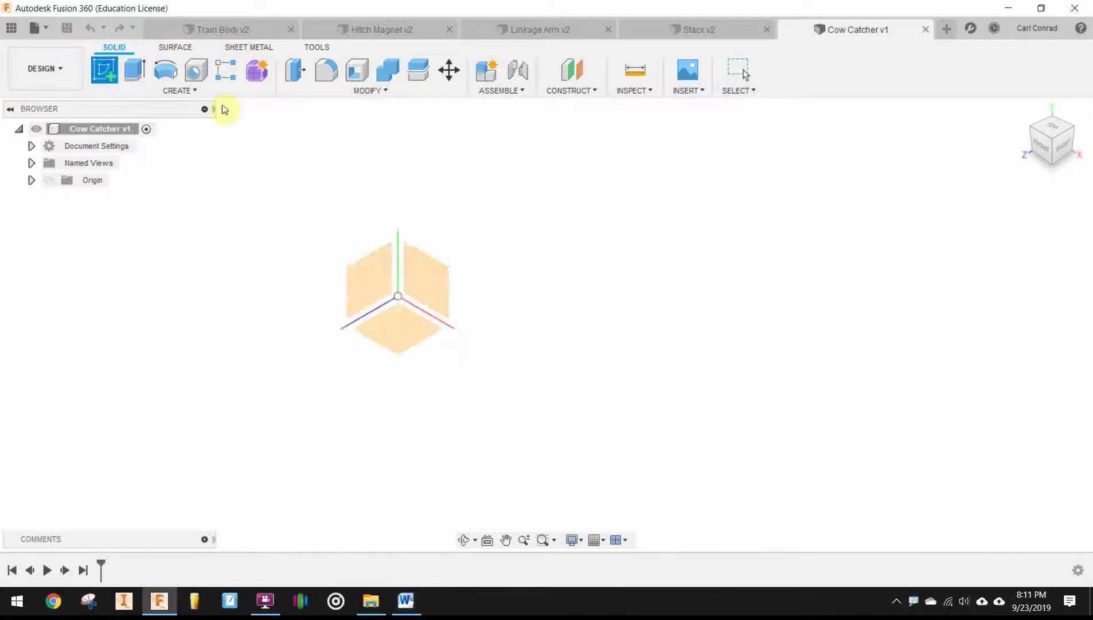
click(404, 342)
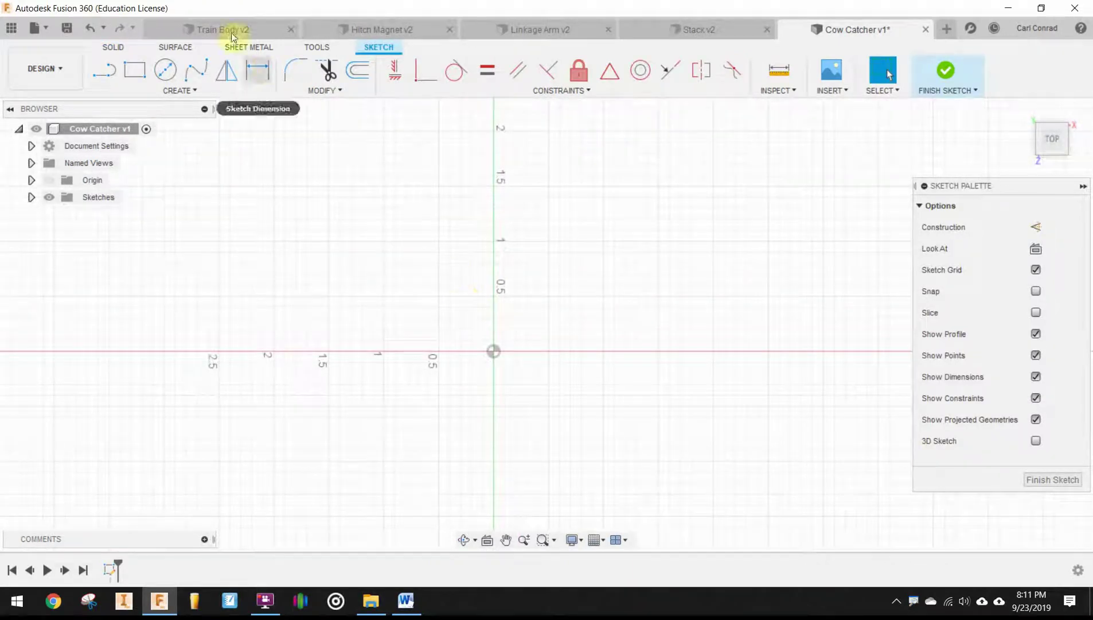
click(102, 70)
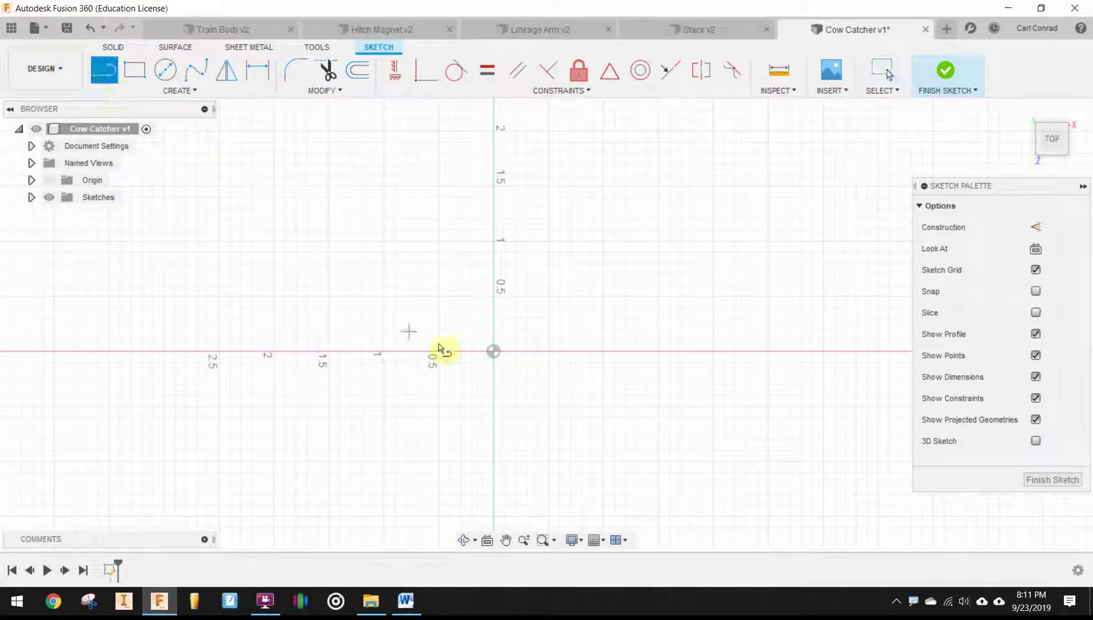
click(493, 352)
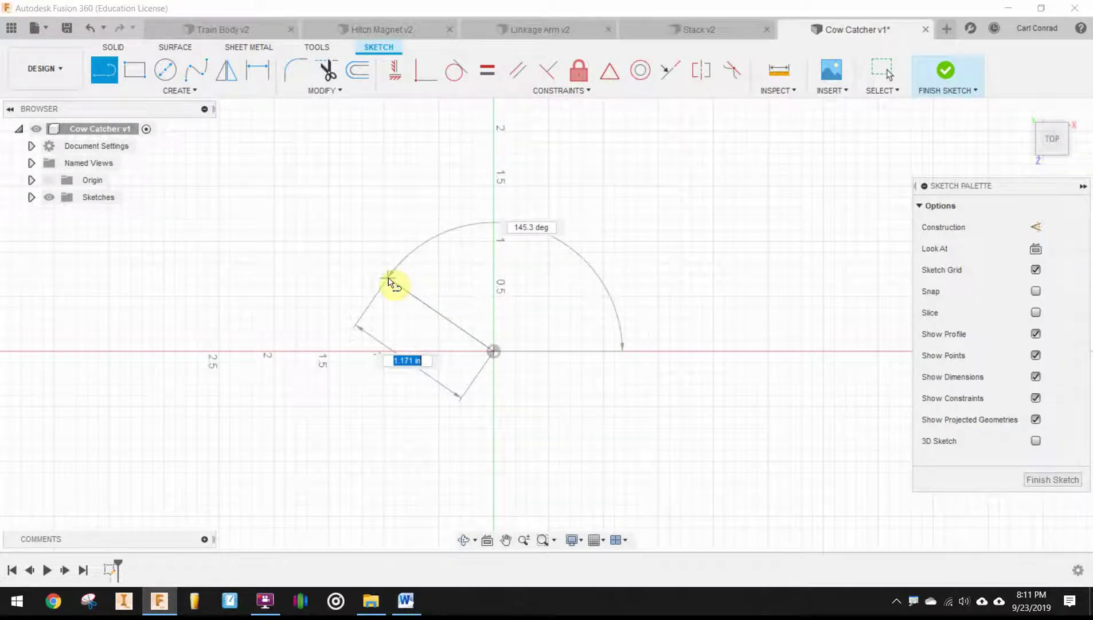
click(386, 274)
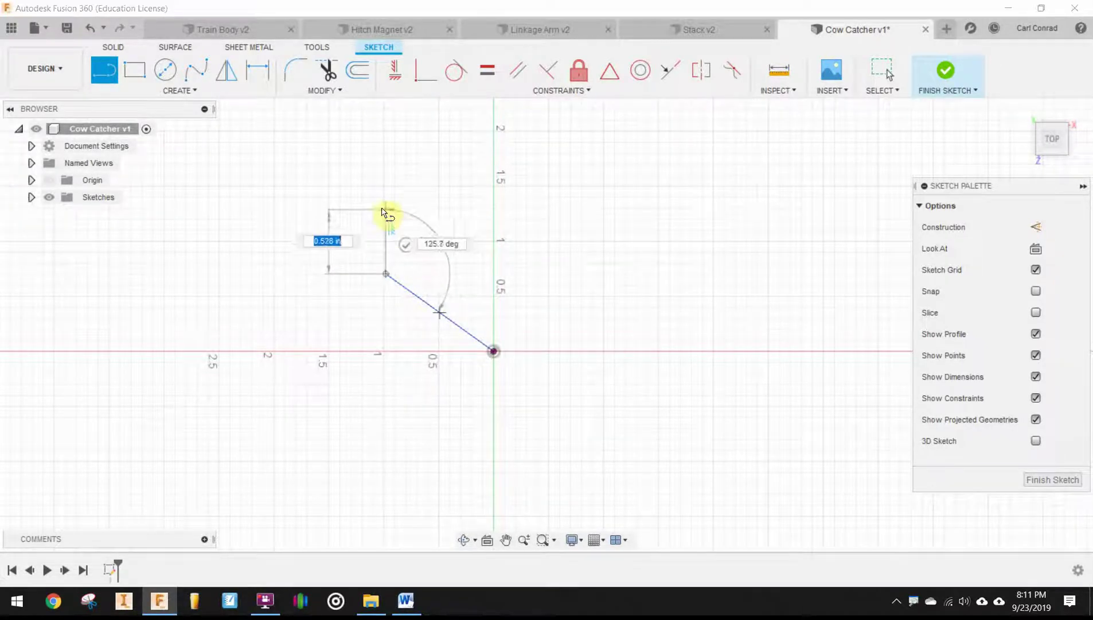
click(385, 205)
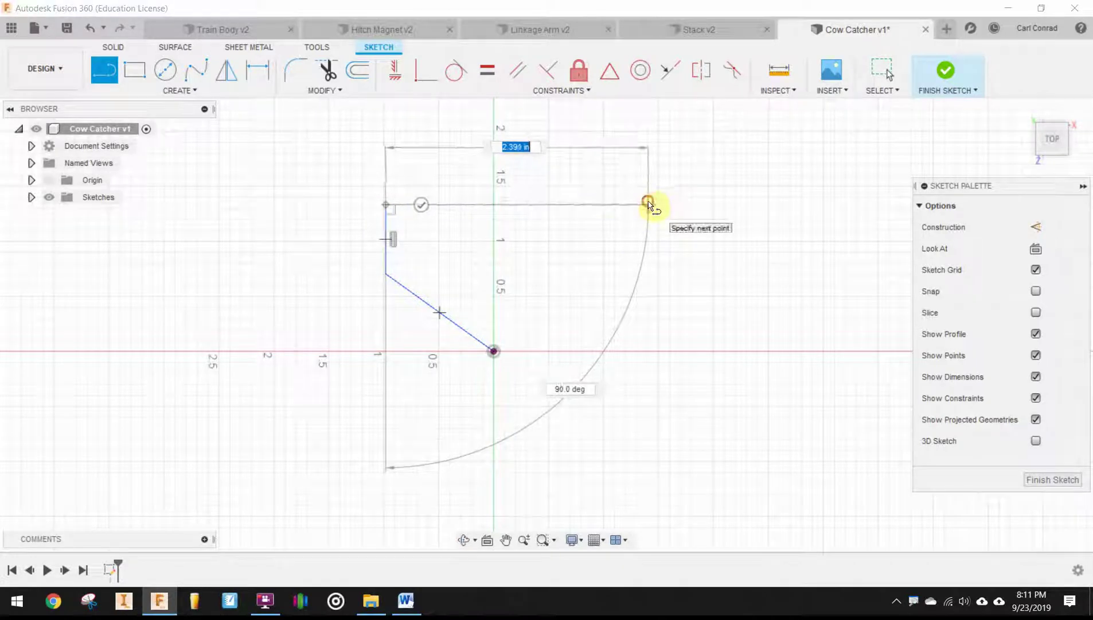
click(649, 205)
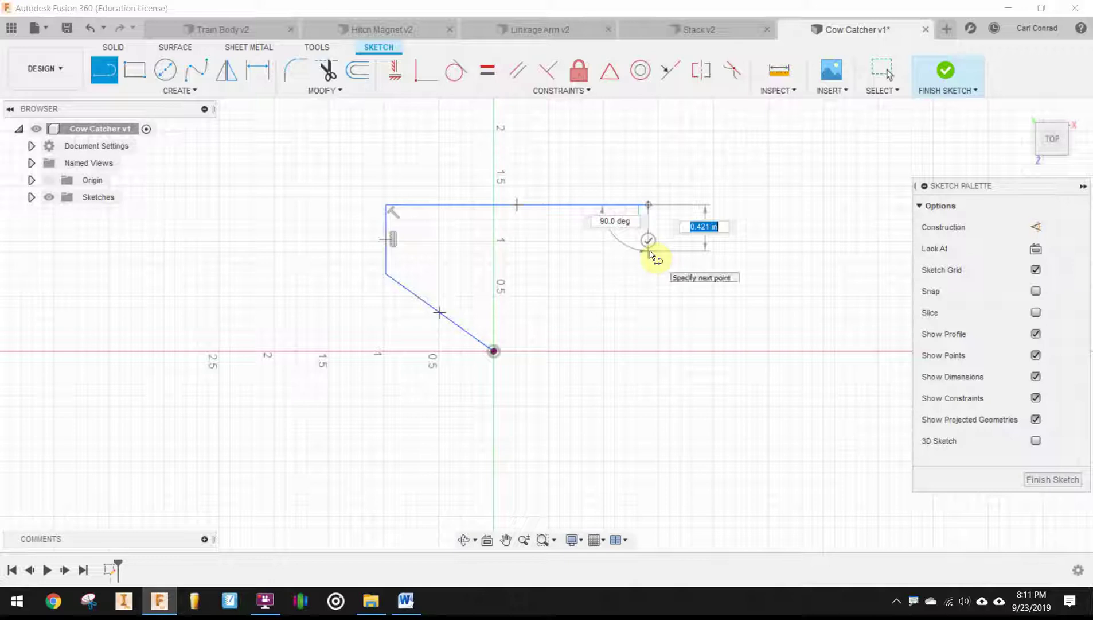
click(648, 251)
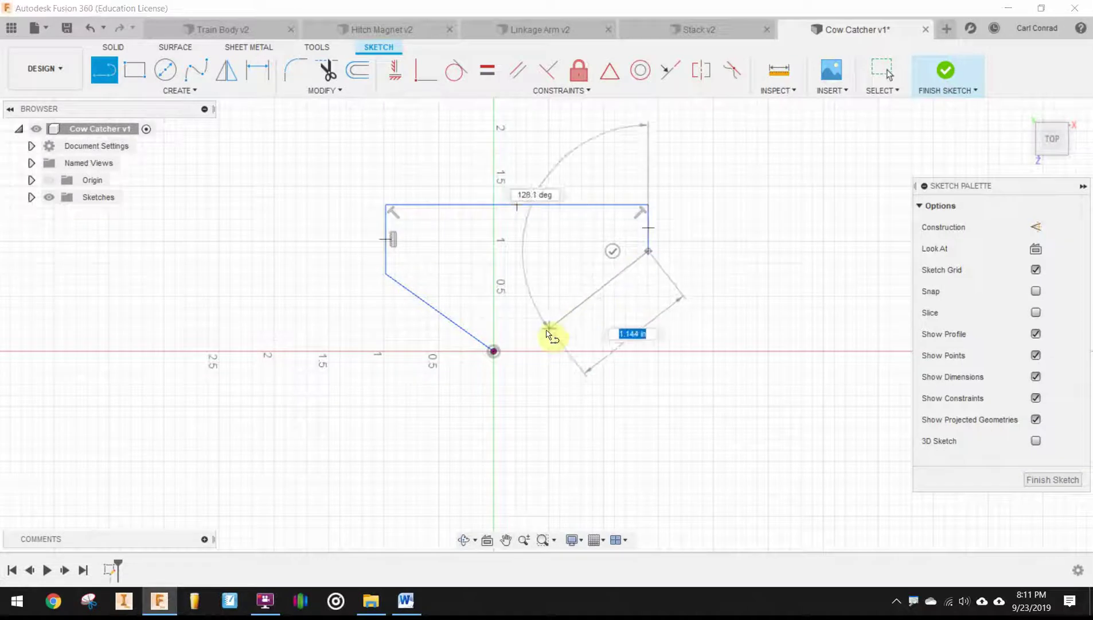
click(494, 351)
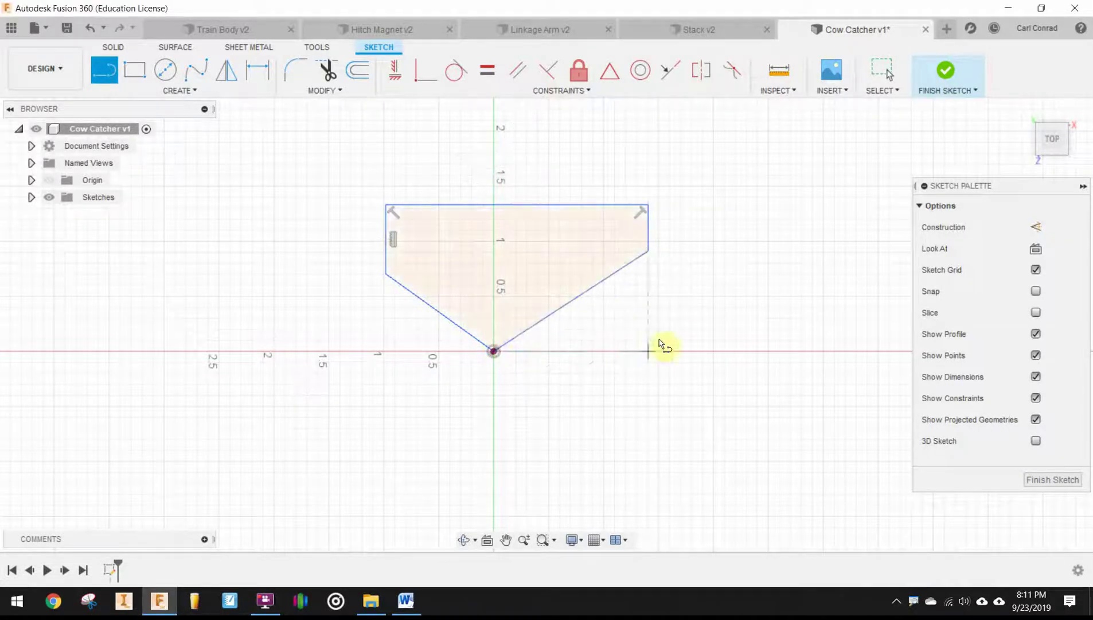
right_click(674, 327)
Step: Constrain the outline's two vertical sides equal and its two diagonals equal
click(734, 337)
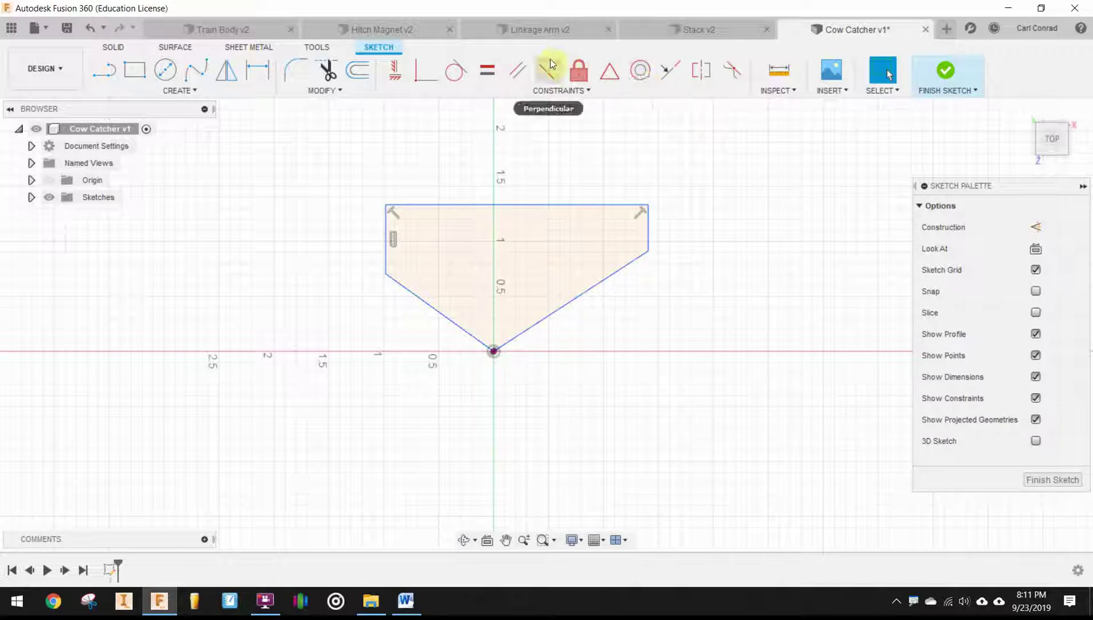
click(488, 75)
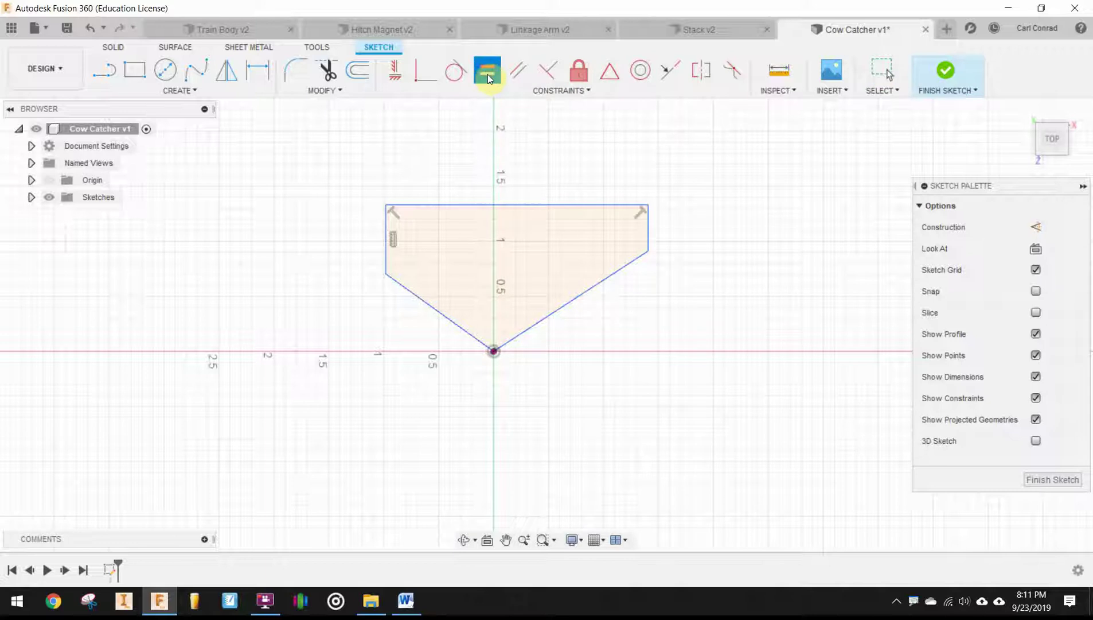
click(388, 239)
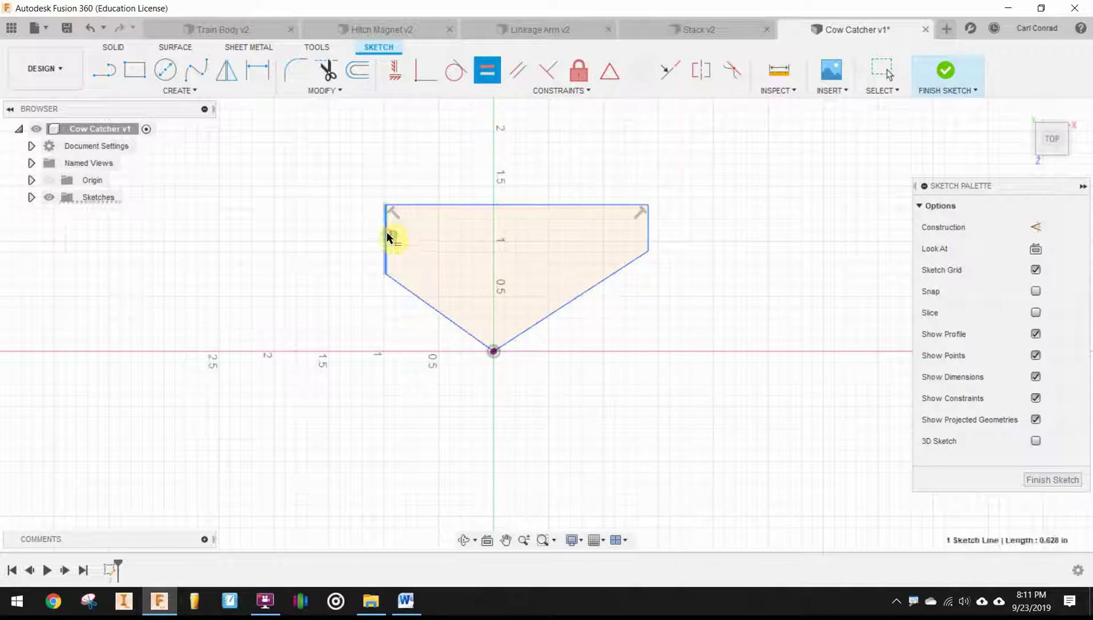
click(648, 228)
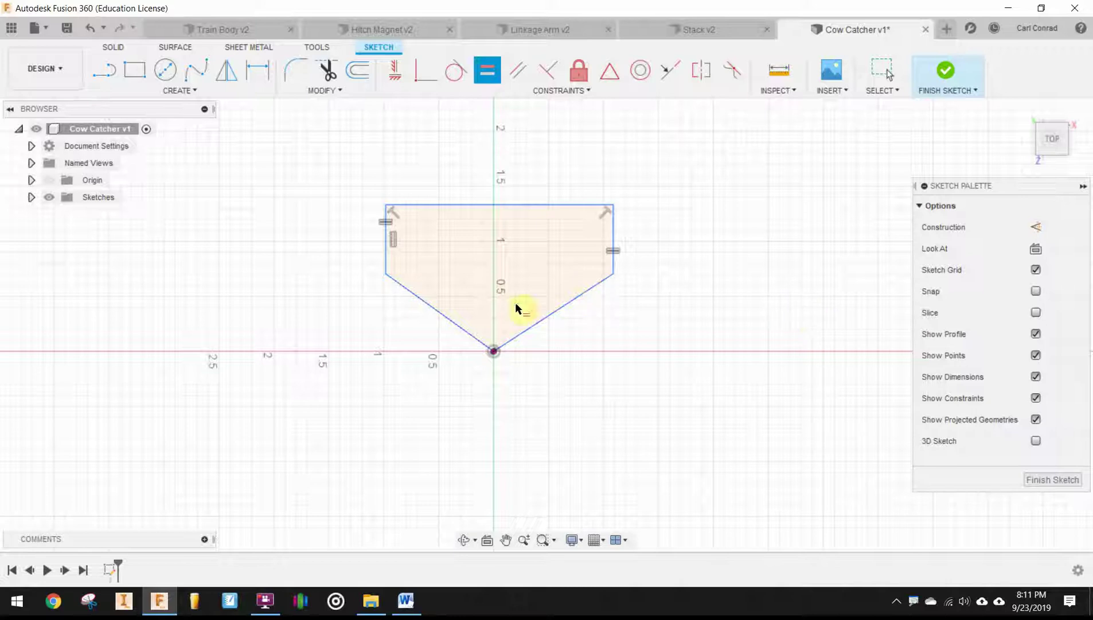
click(434, 311)
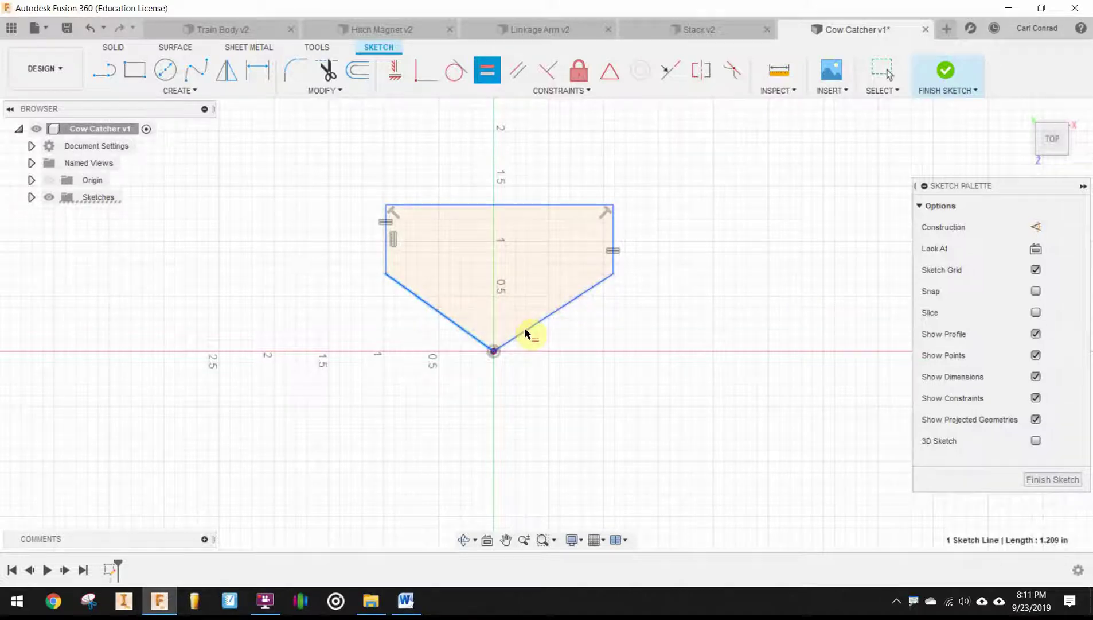
click(524, 328)
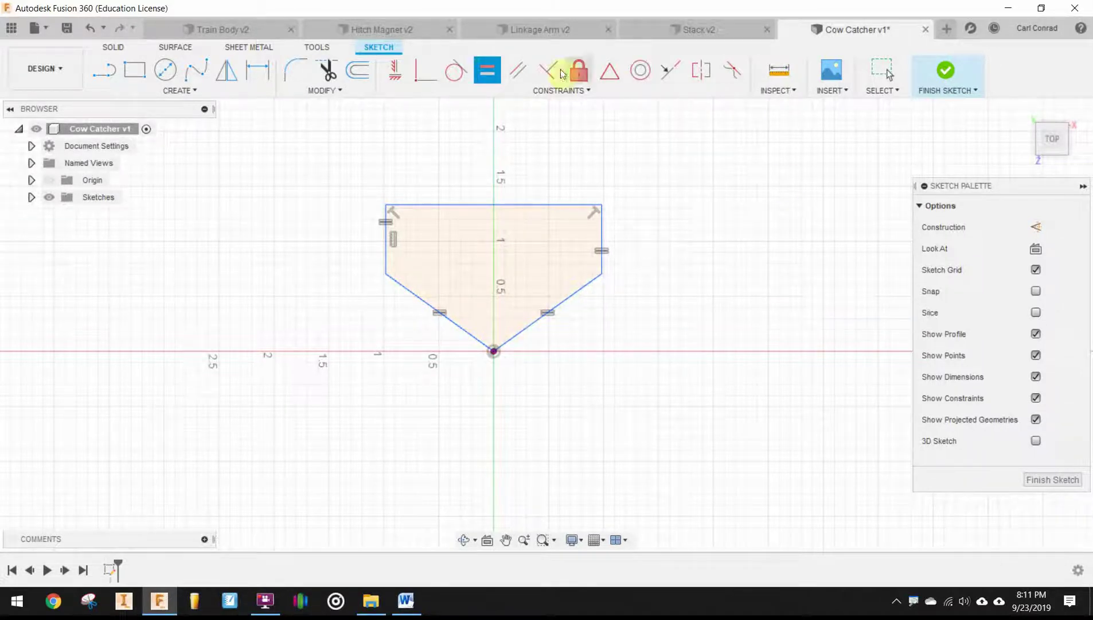
Step: Dimension the top edge at 1.80 wide and the left side at 0.25
click(256, 71)
click(432, 204)
click(445, 170)
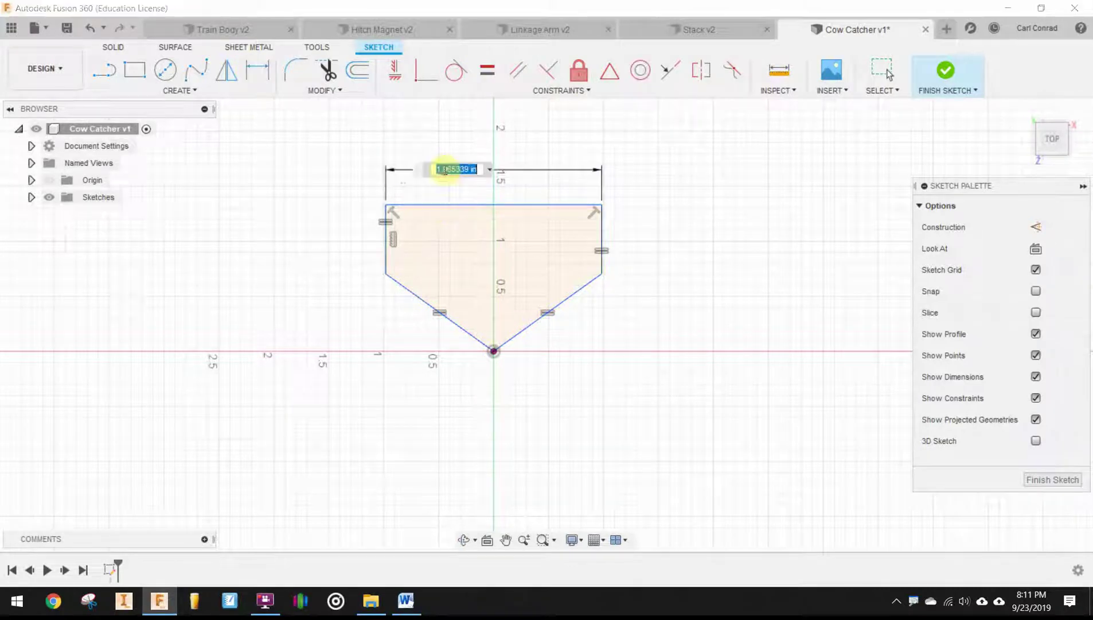
text(1.5)
key(Return)
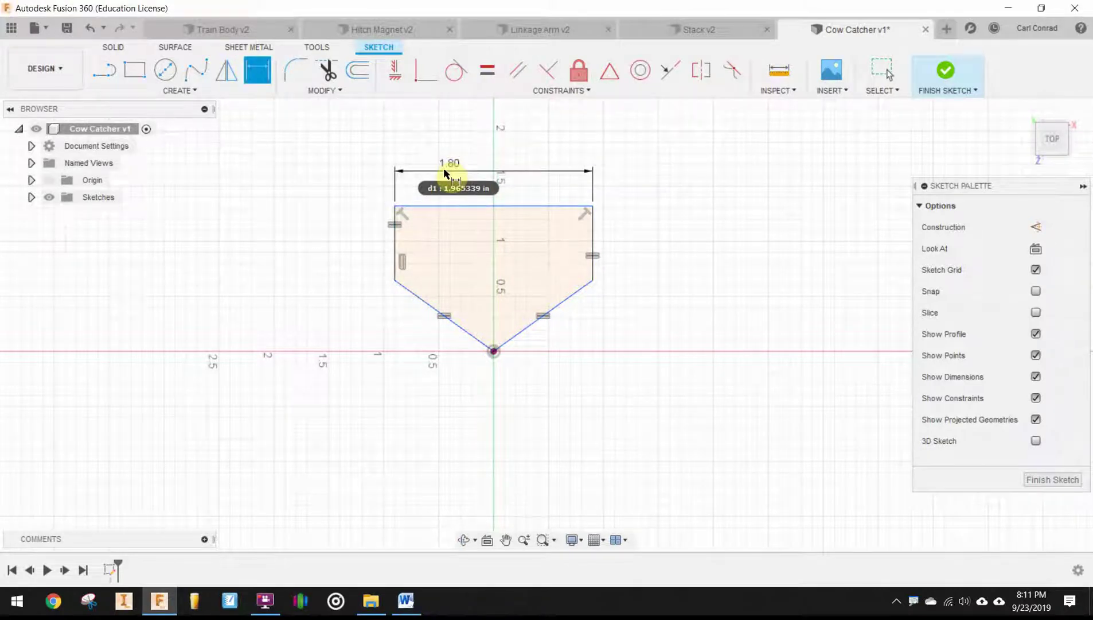
click(397, 252)
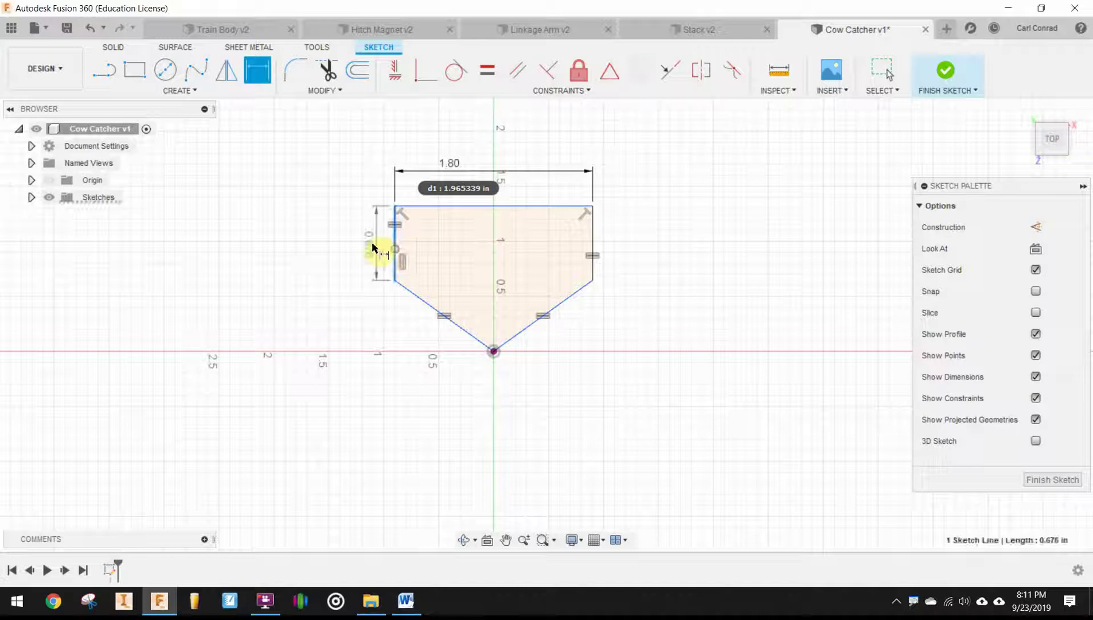
click(373, 243)
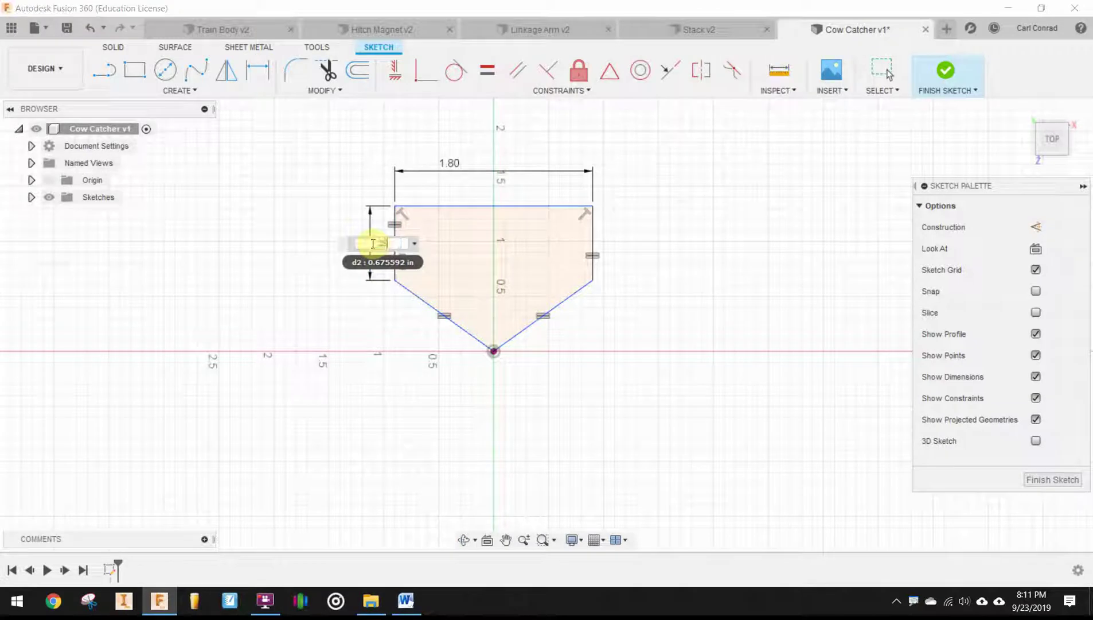
text(.25)
key(Return)
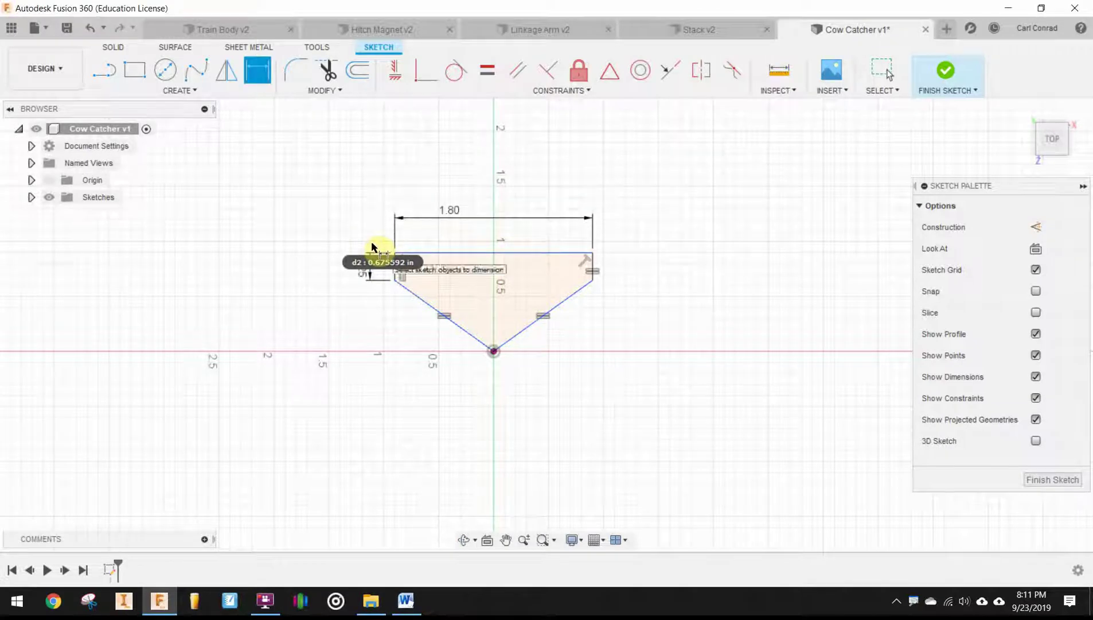
Step: Dimension the overall height from the top edge to the bottom point at 1.00
click(497, 253)
click(494, 351)
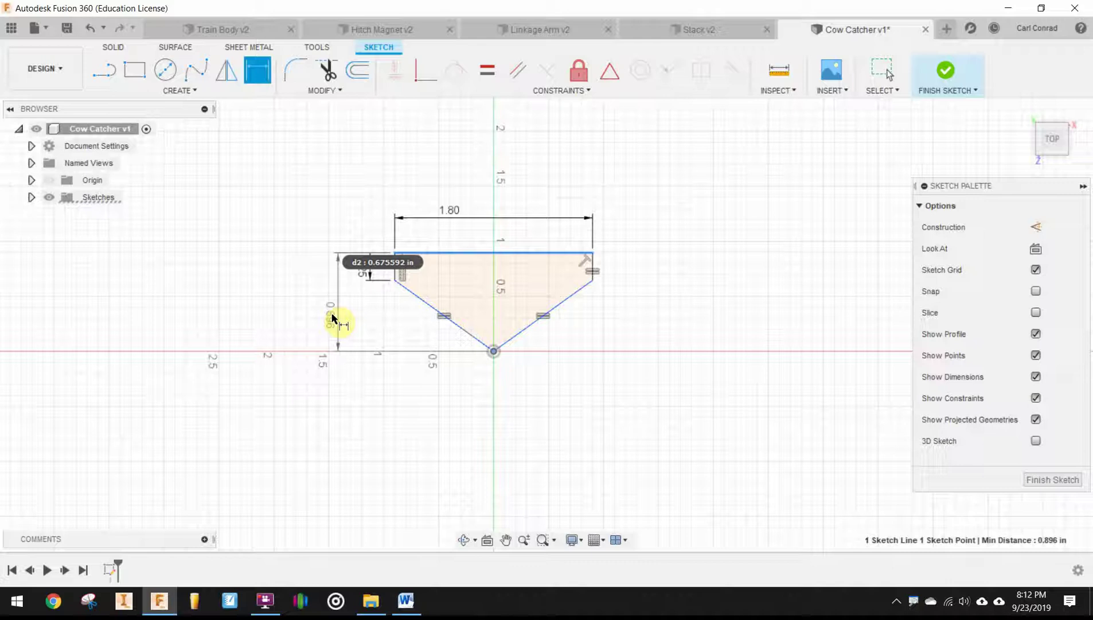
click(330, 313)
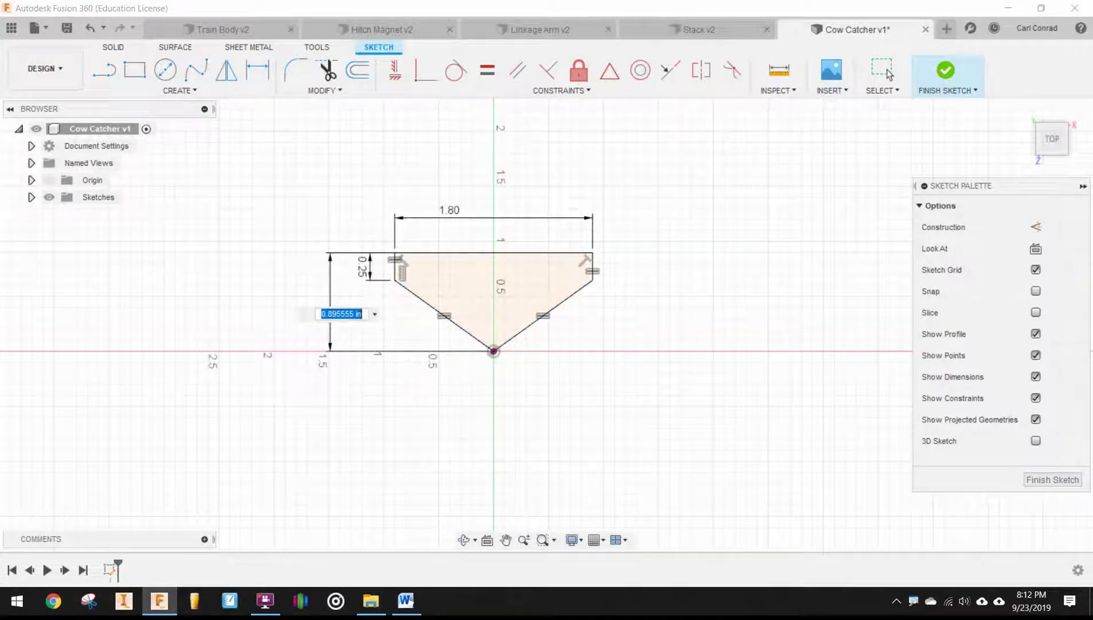
text(1)
key(Return)
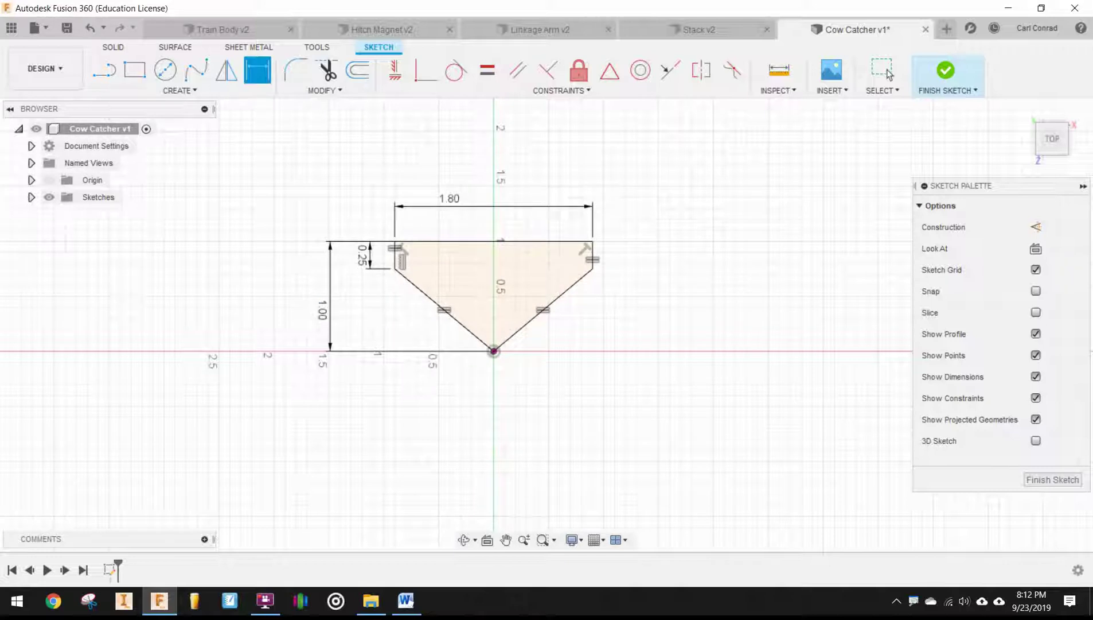
click(30, 198)
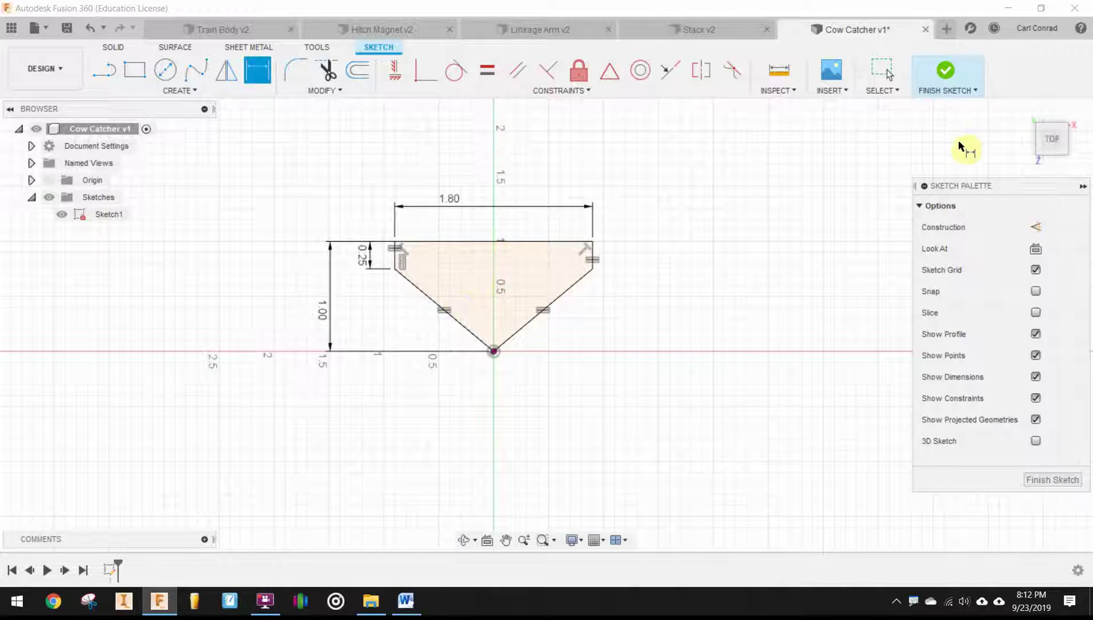
click(1026, 113)
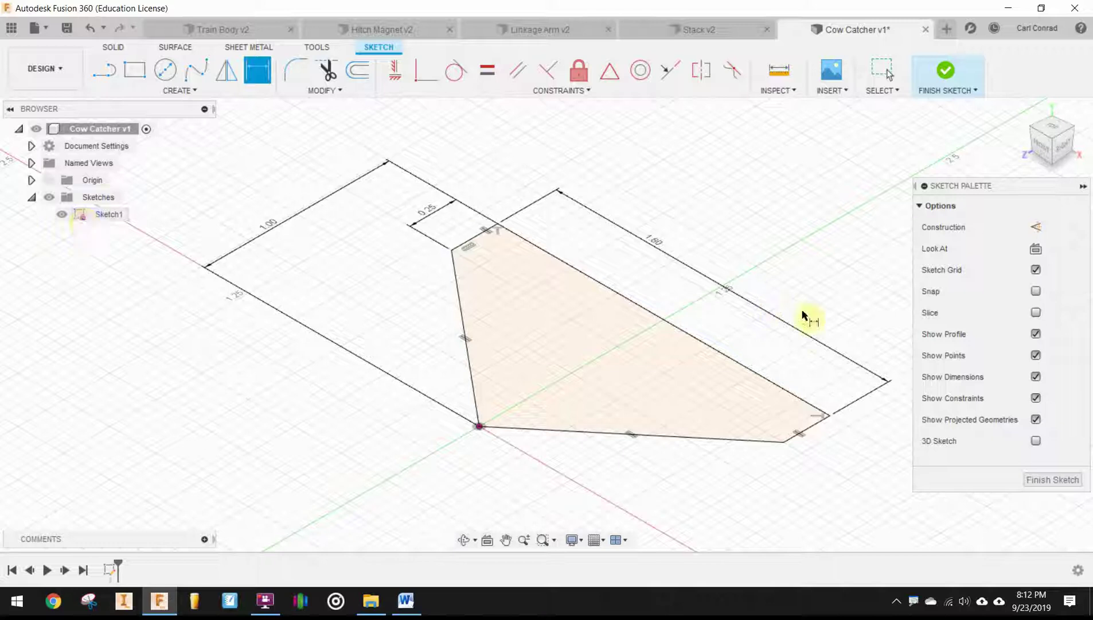
Step: Finish the sketch and add a construction plane offset 0.75 in from the XZ plane
click(1054, 479)
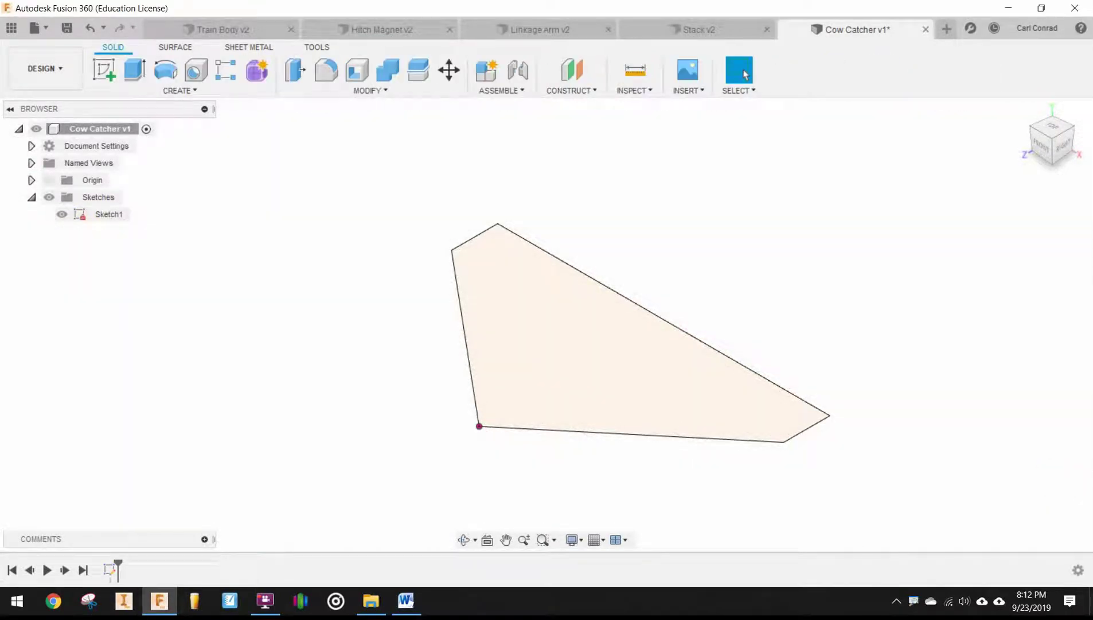
scroll(746, 290, down, 2)
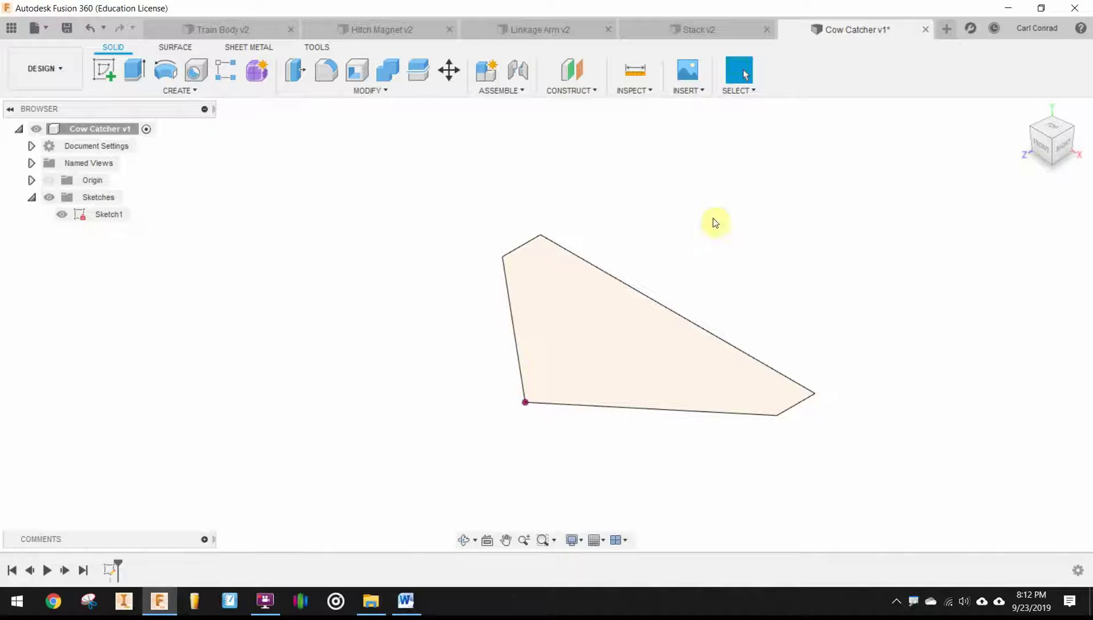
mouse_move(711, 218)
middle_down()
mouse_move(671, 252)
mouse_move(651, 240)
middle_up()
click(591, 90)
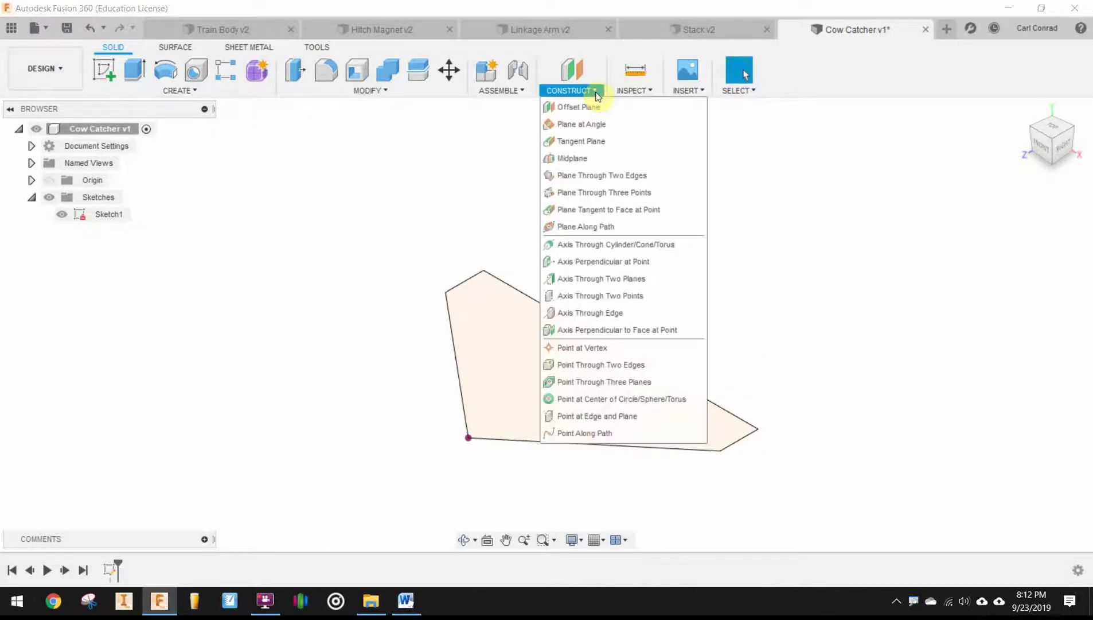
click(578, 109)
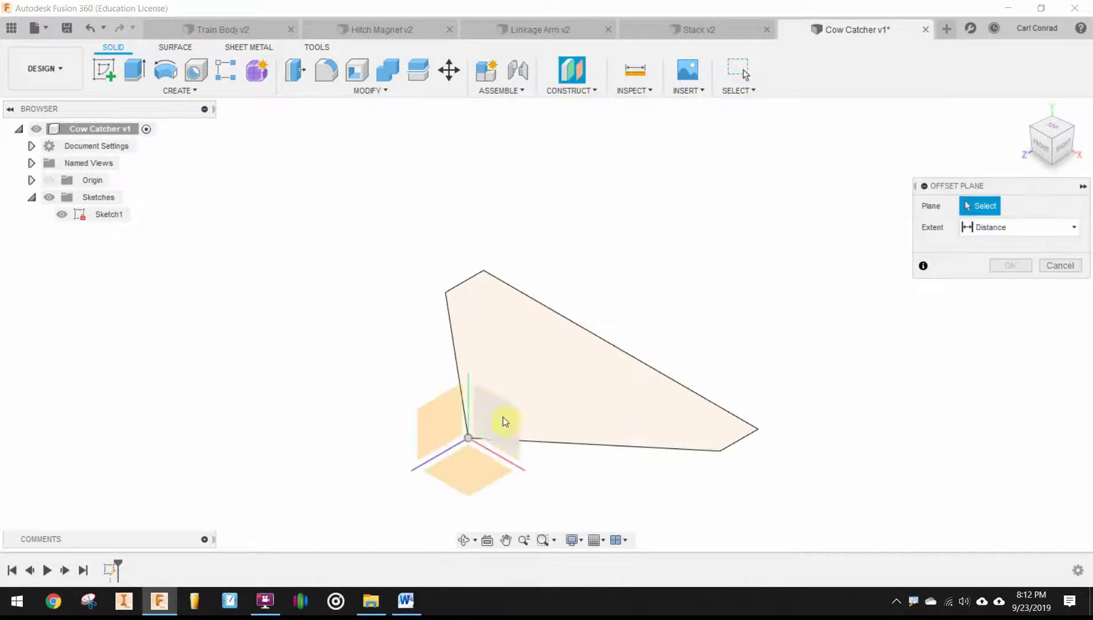
click(476, 479)
drag(489, 520, 481, 362)
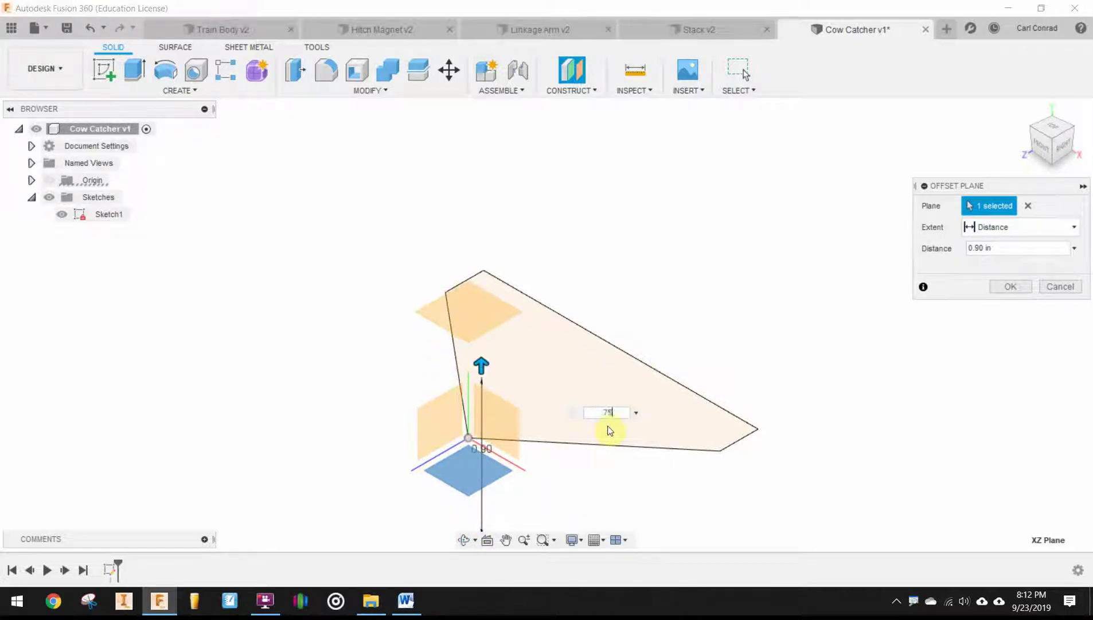
key(Return)
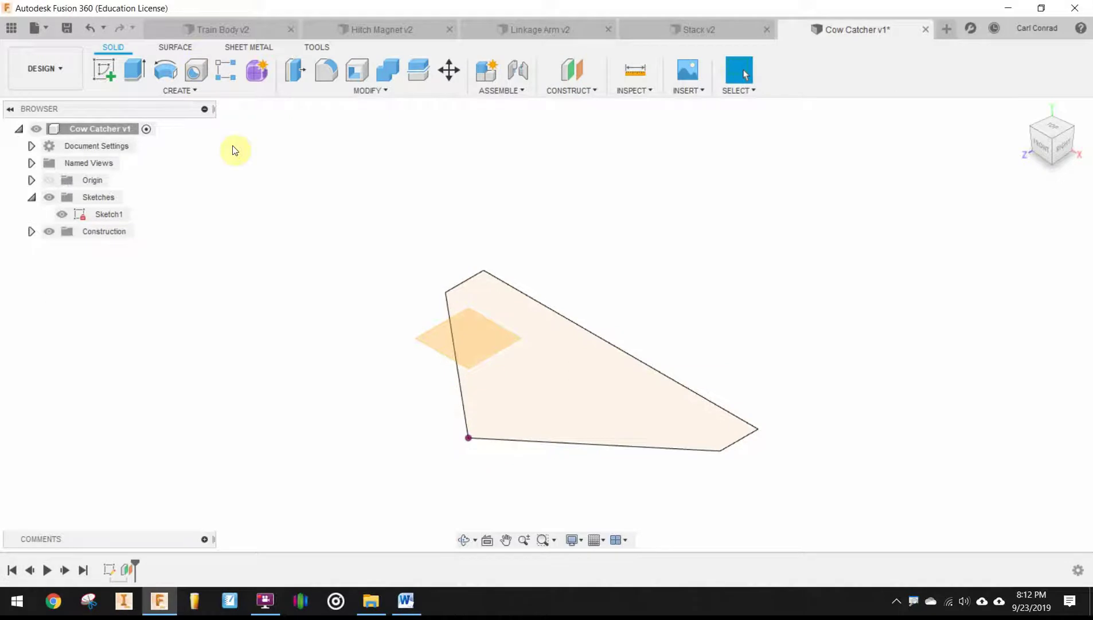
Step: Start Sketch2 on the 0.75 offset plane and frame it in the view
click(108, 70)
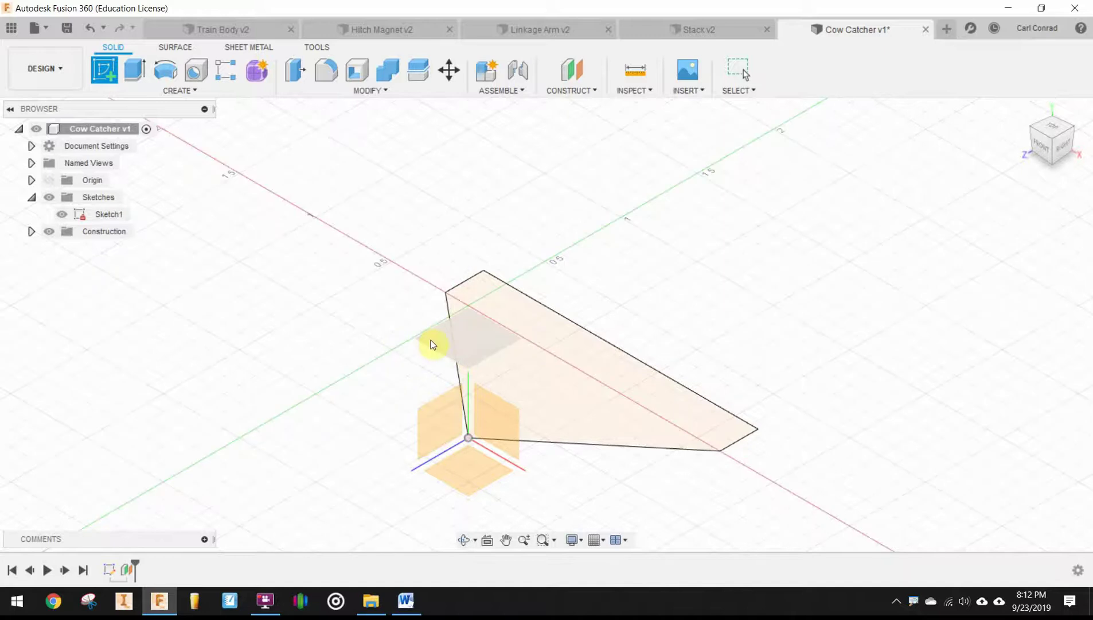
click(431, 342)
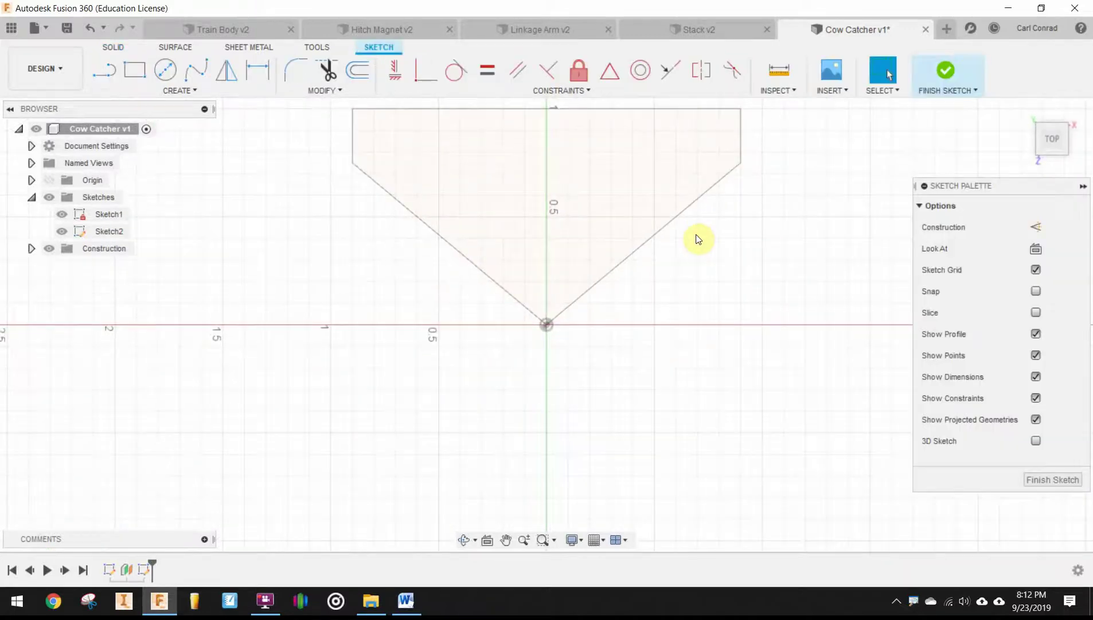
scroll(708, 302, down, 2)
scroll(709, 294, down, 1)
mouse_move(714, 361)
middle_down()
mouse_move(610, 446)
mouse_move(606, 435)
middle_up()
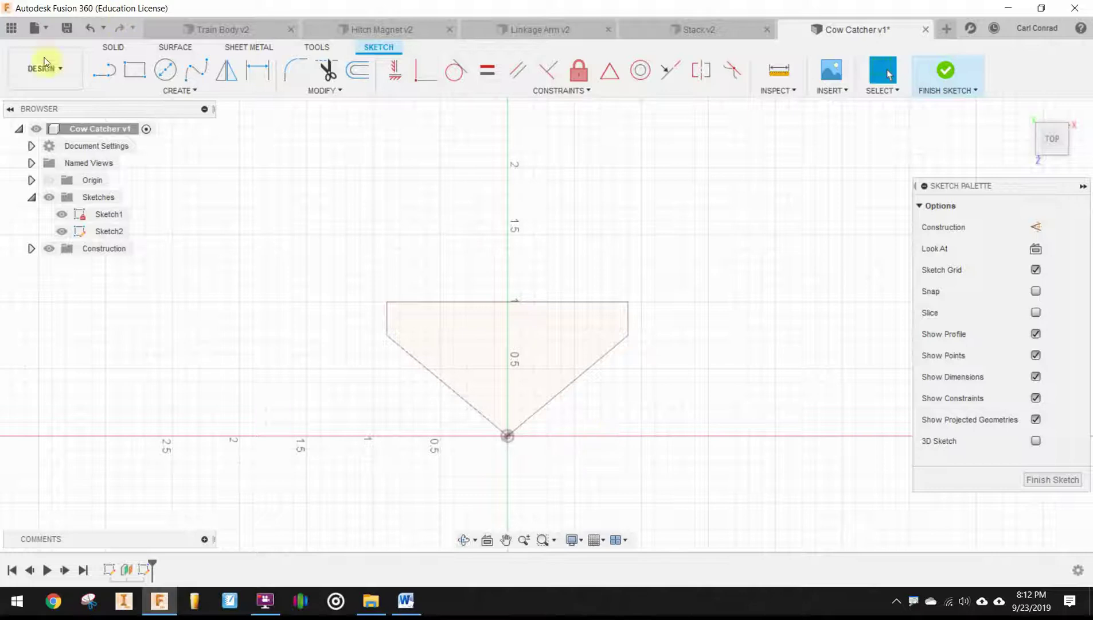
Step: Draw a smaller closed point-down pentagon inside the first profile, starting on the vertical axis
click(101, 75)
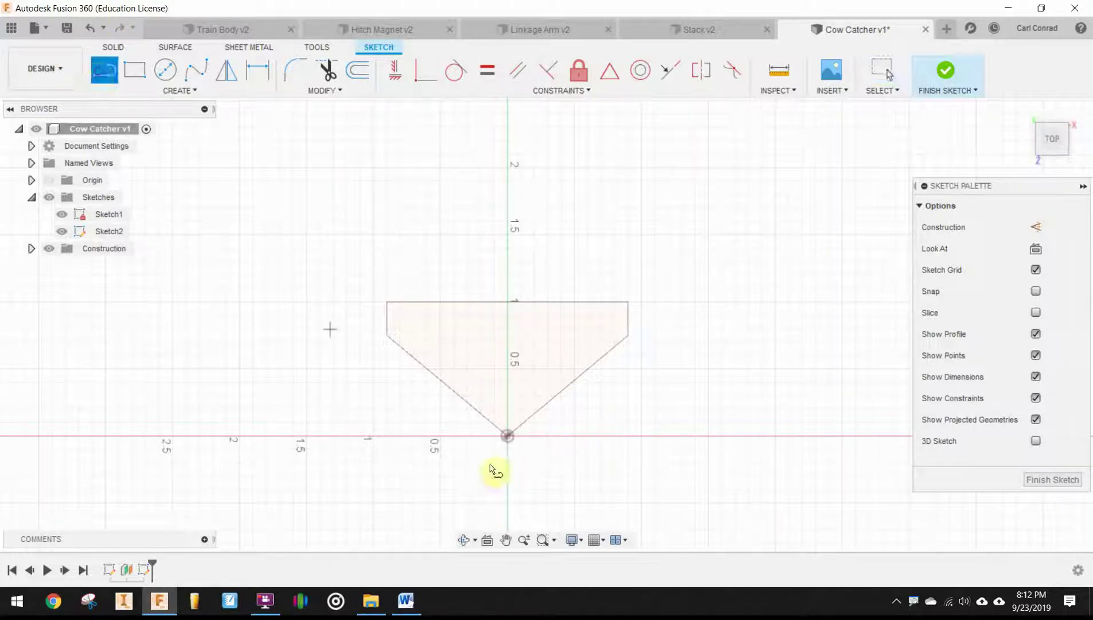
click(507, 395)
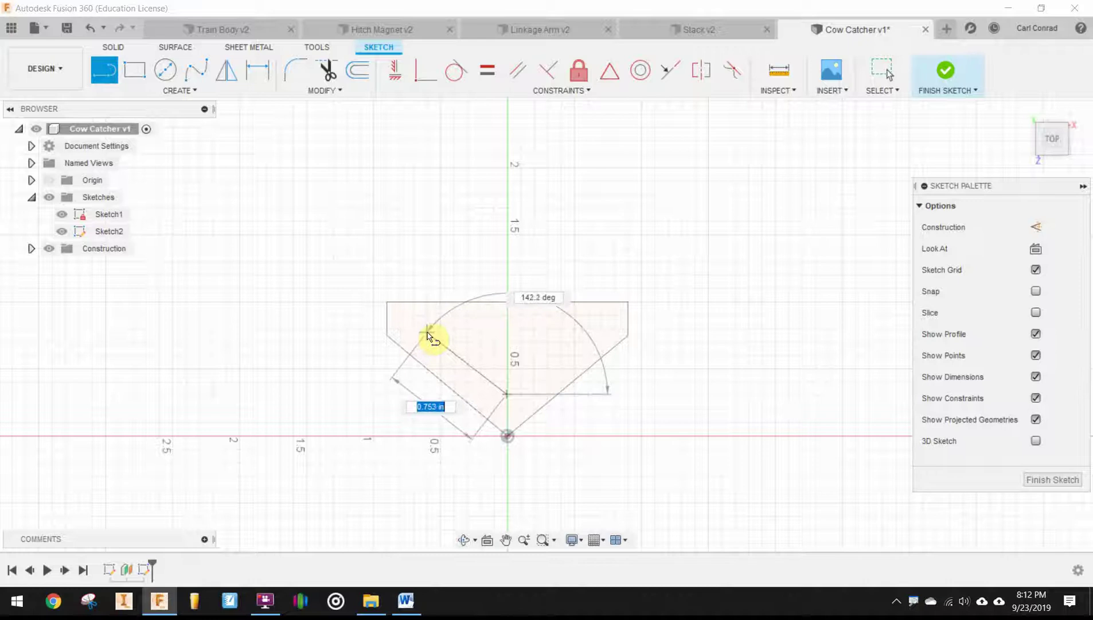
click(428, 331)
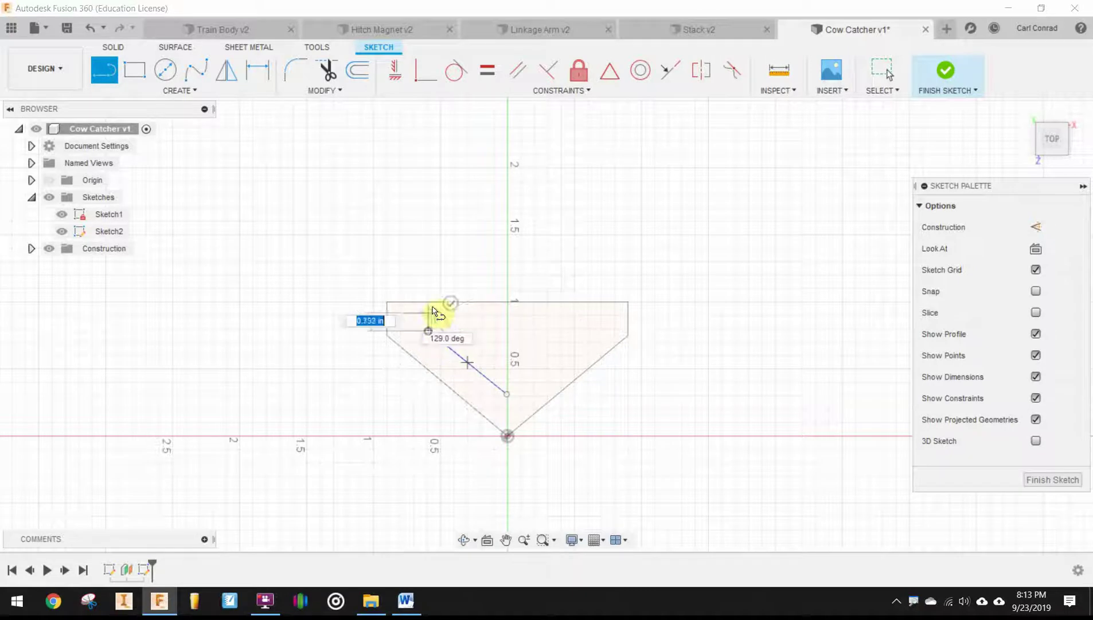
click(436, 272)
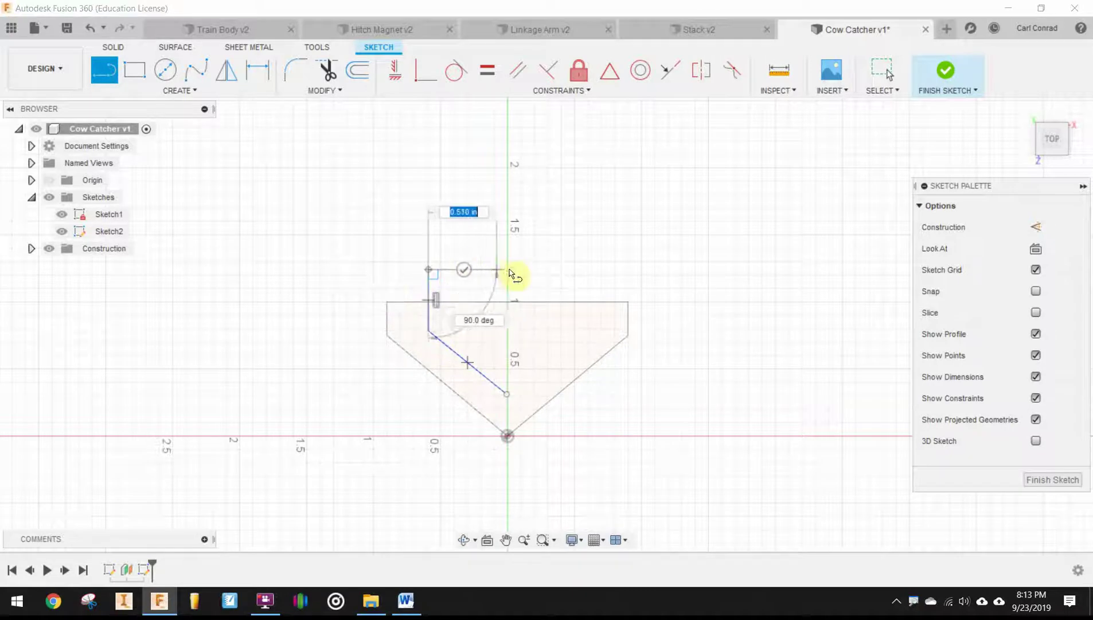
click(582, 271)
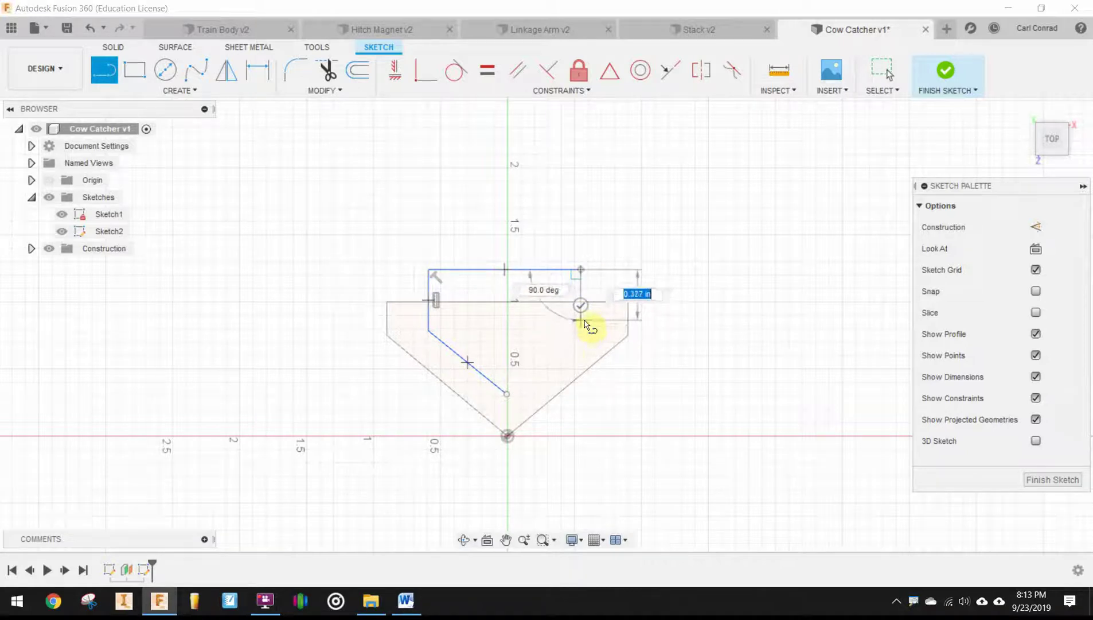
click(580, 317)
click(511, 397)
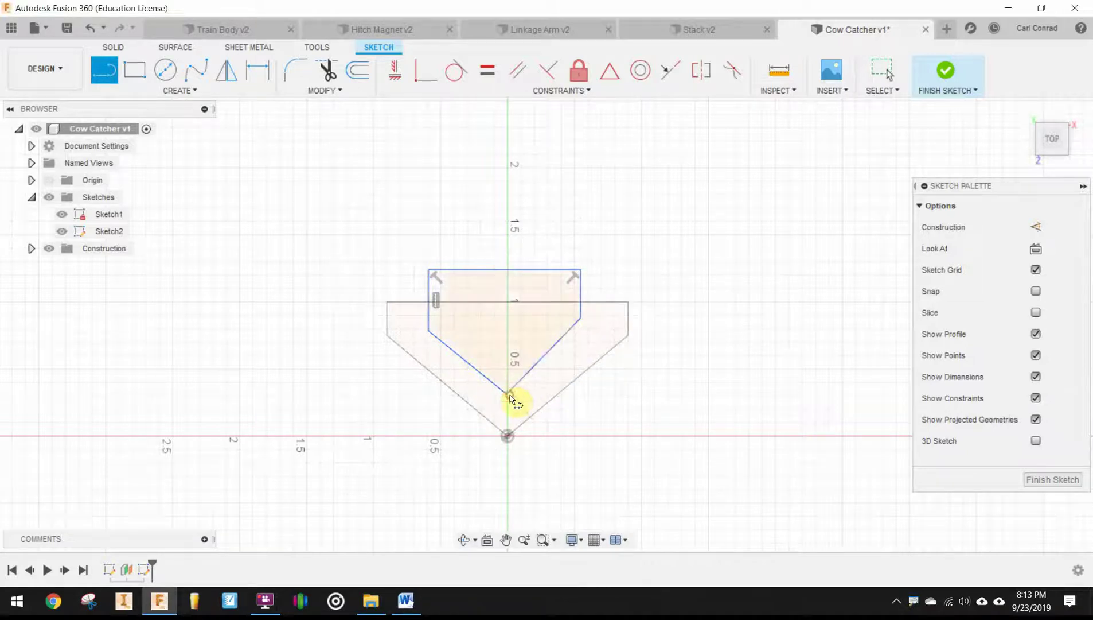
right_click(742, 197)
Step: Make the inner outline's vertical sides equal, its diagonals equal, and its sides equal to the outer short edge
click(787, 198)
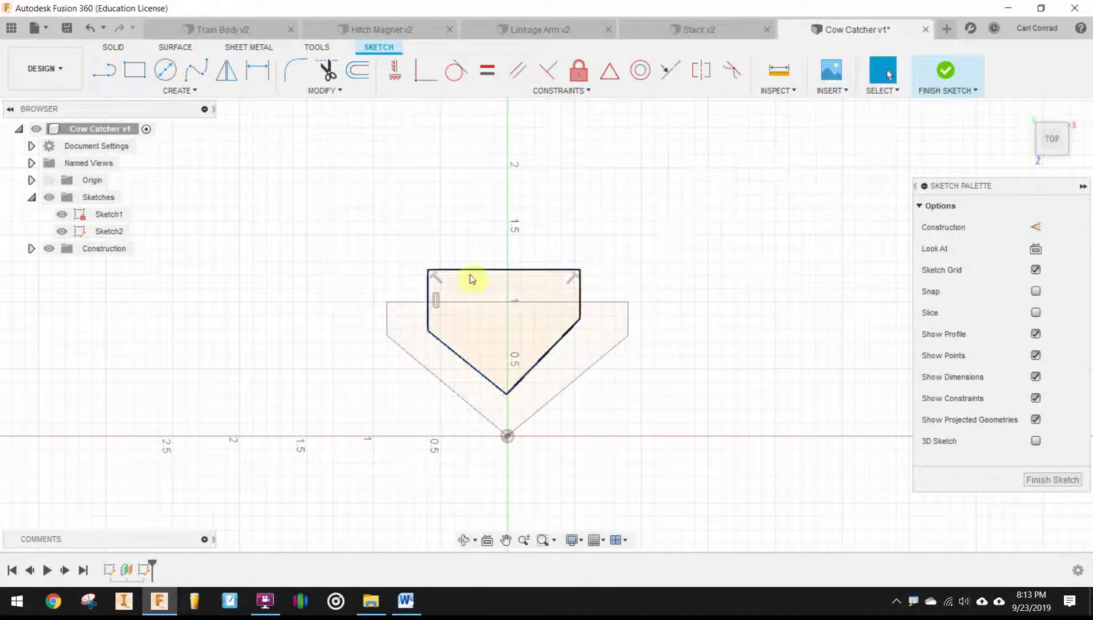
click(491, 70)
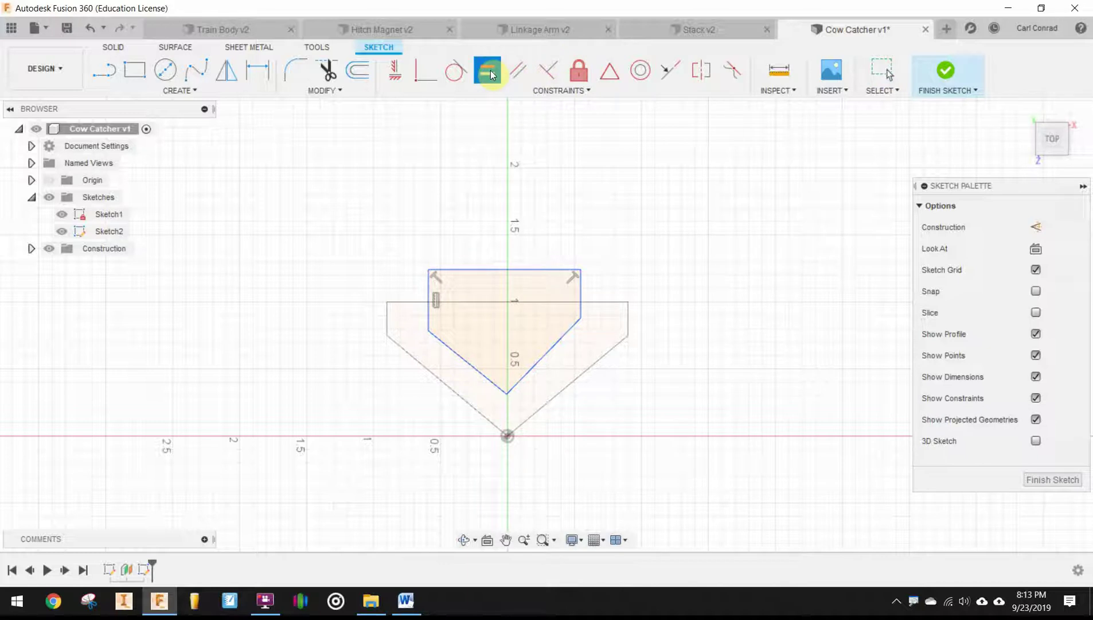
click(430, 287)
click(583, 286)
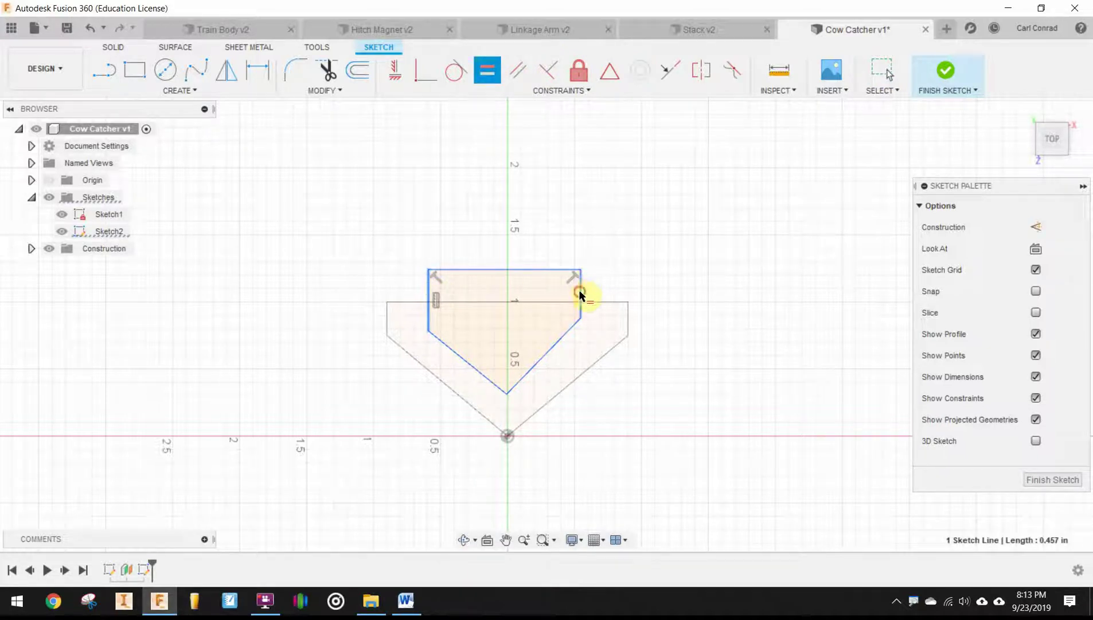
click(455, 352)
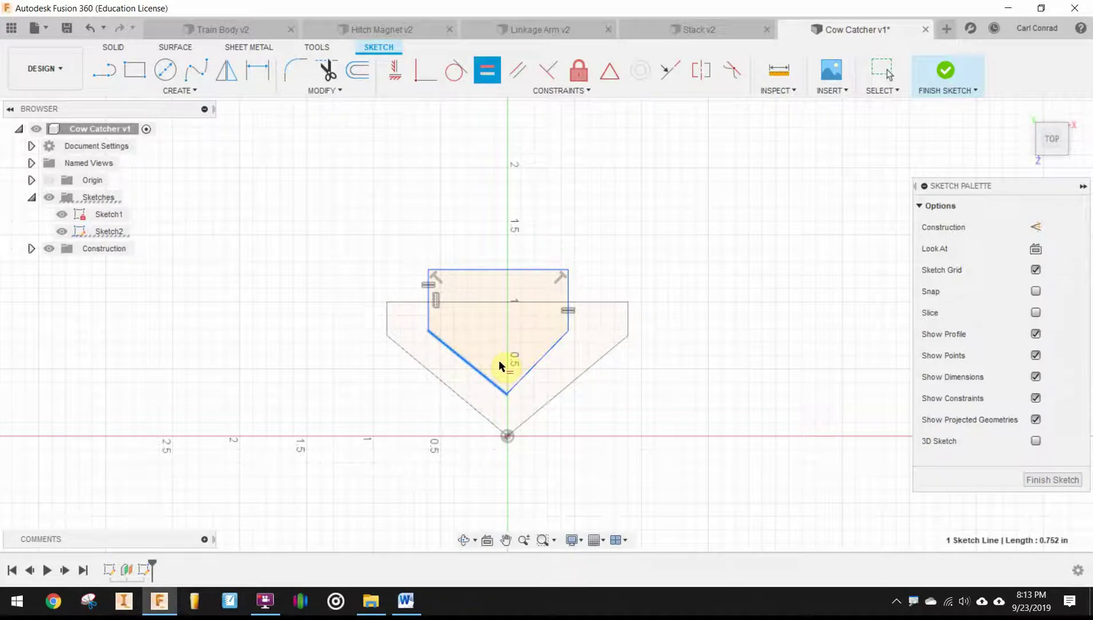
click(524, 367)
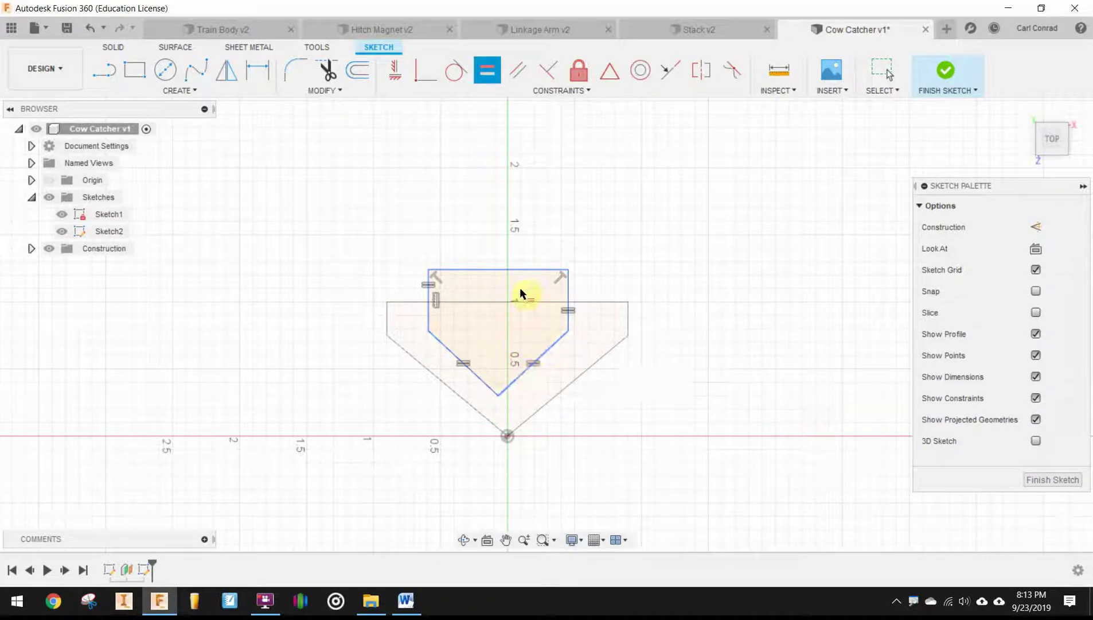
click(428, 293)
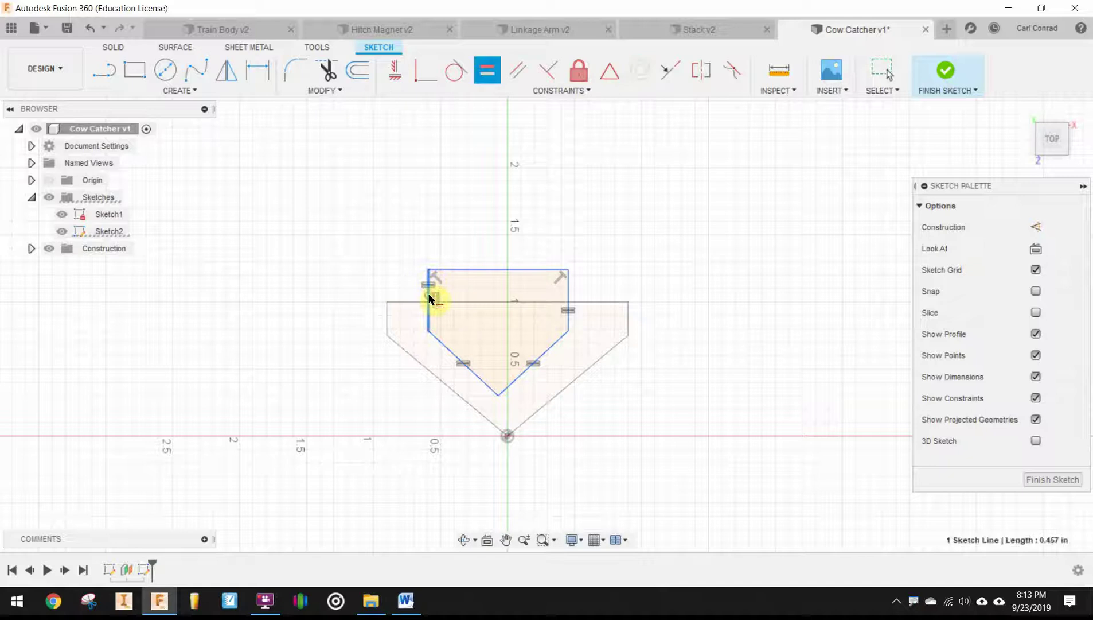
click(388, 325)
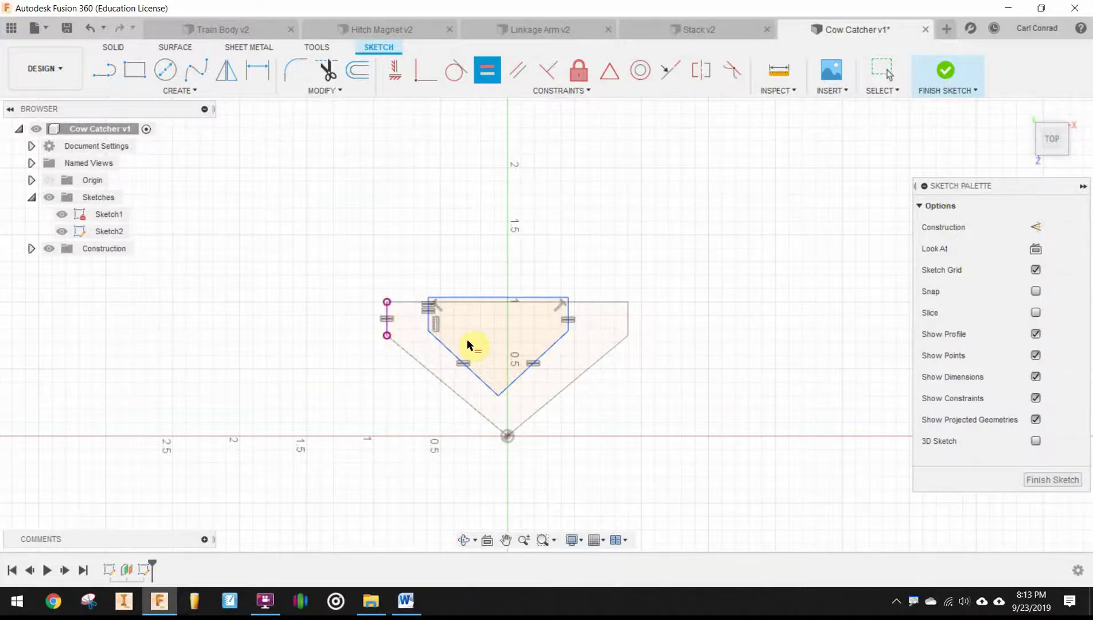
scroll(468, 342, up, 3)
key(Escape)
mouse_move(517, 361)
middle_down()
mouse_move(495, 280)
mouse_move(465, 298)
middle_up()
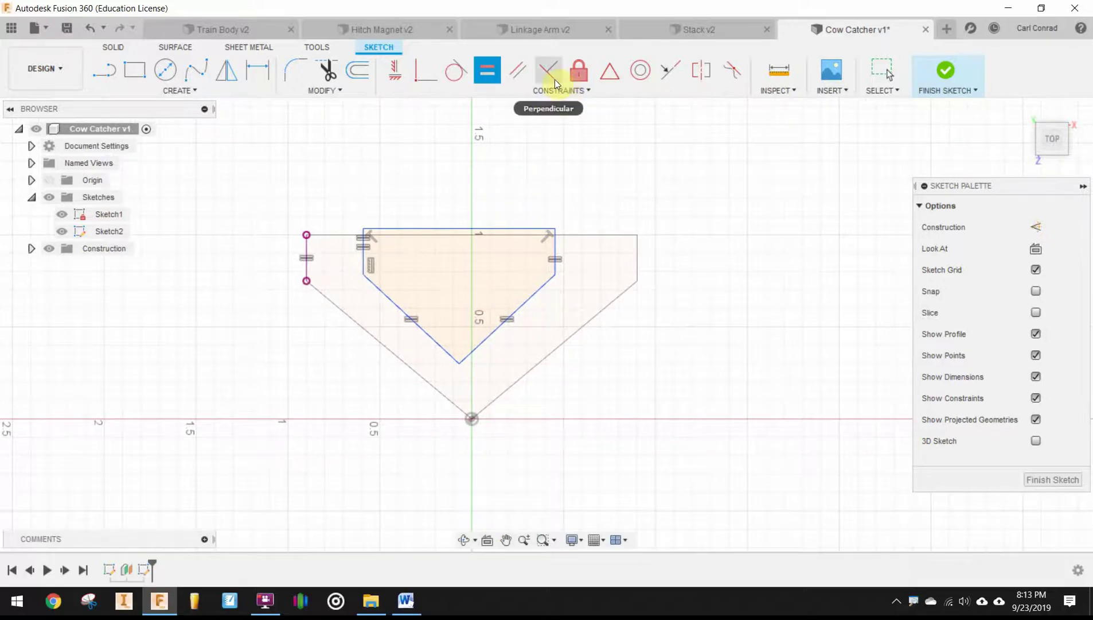
Step: Make the inner top edge collinear with the outer top edge and align its point vertically above the origin
click(679, 65)
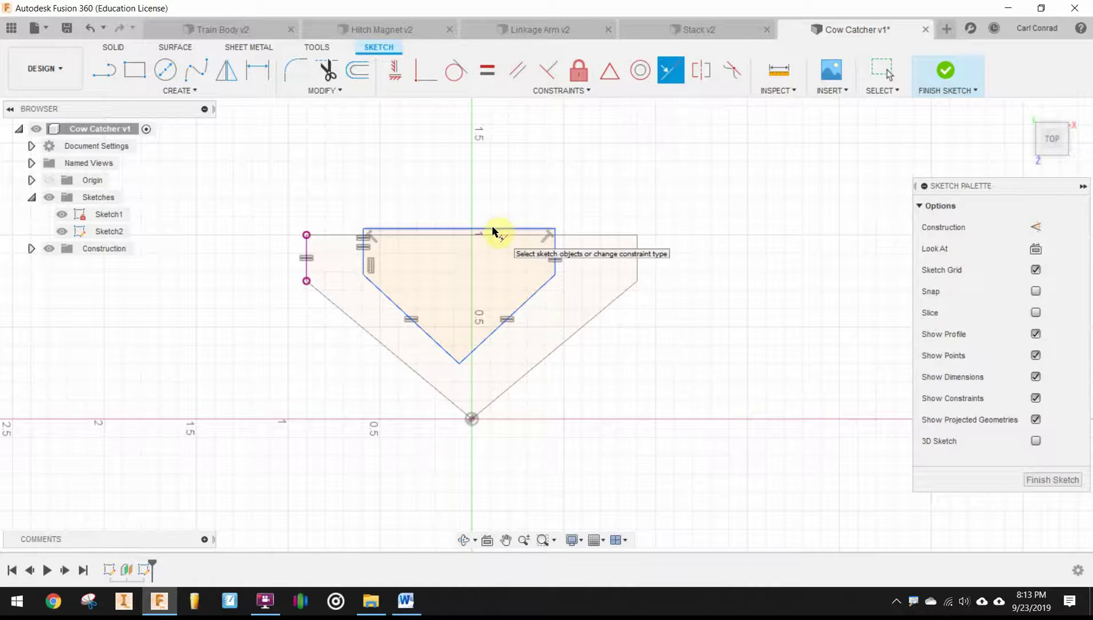
click(493, 229)
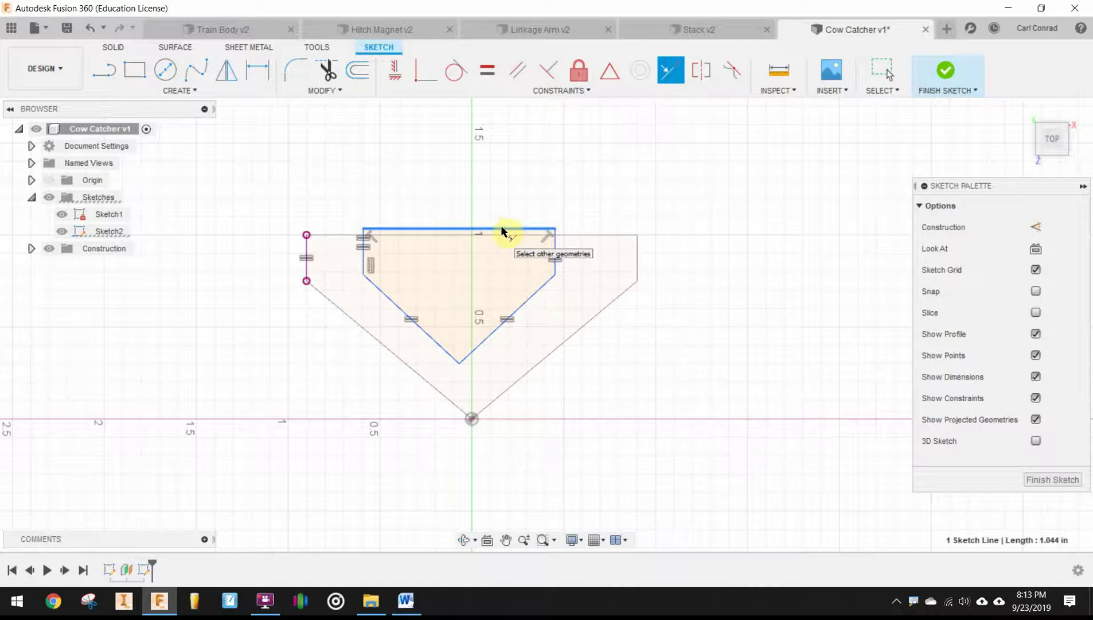
click(582, 236)
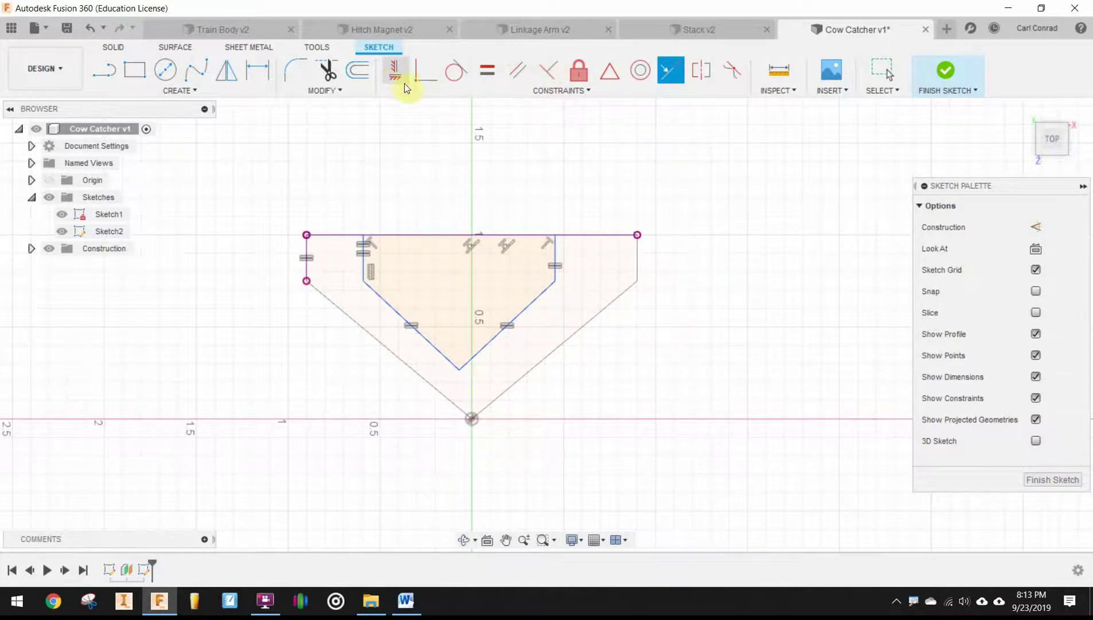
click(393, 72)
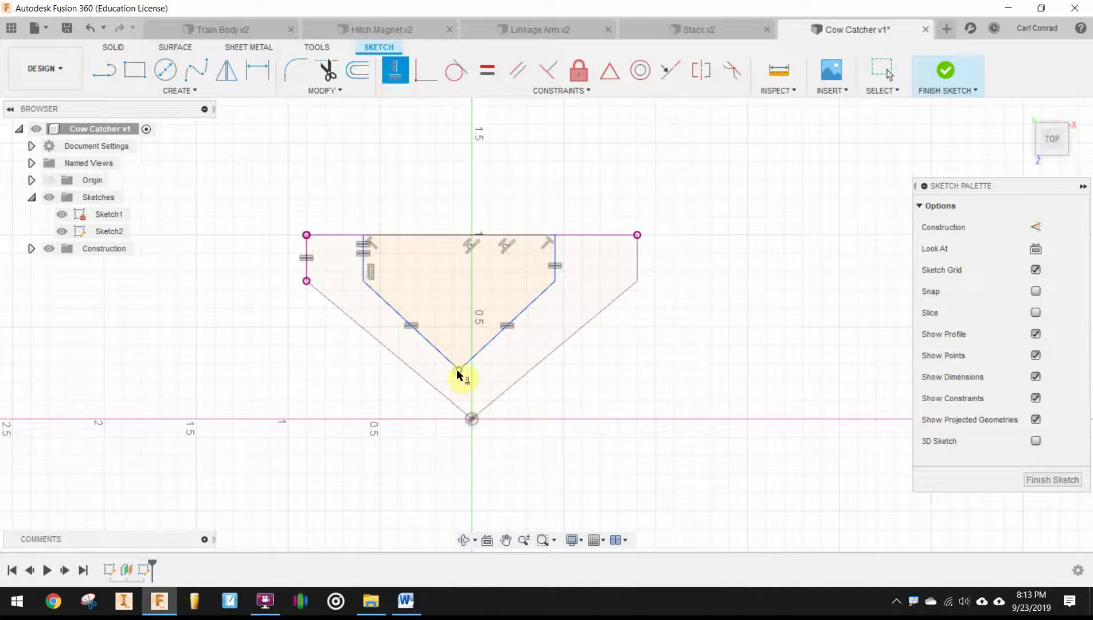
click(459, 370)
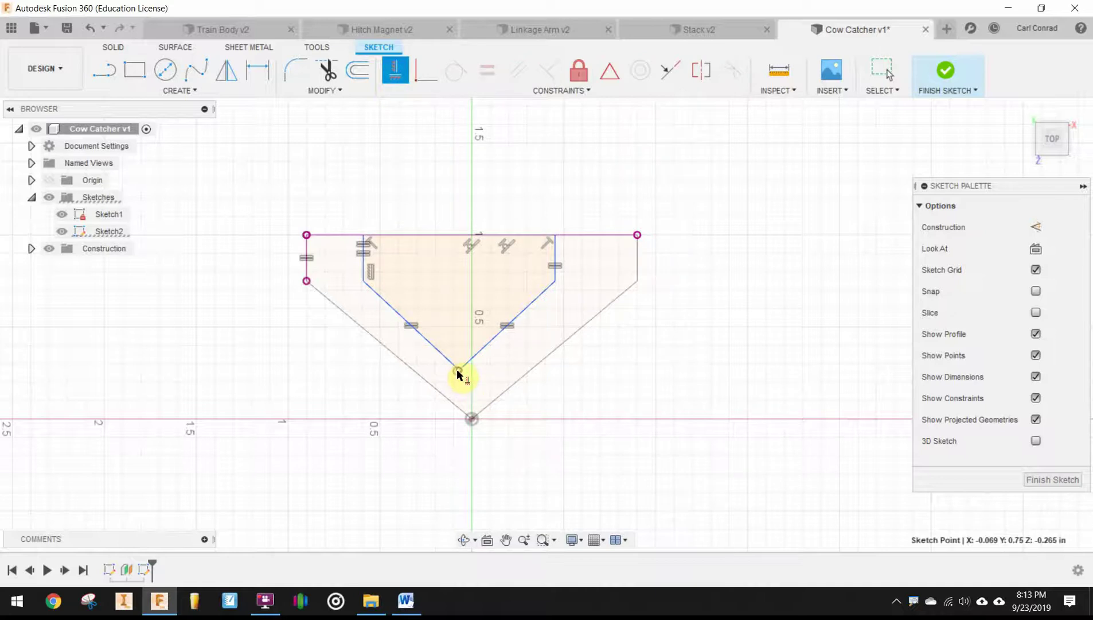
click(473, 420)
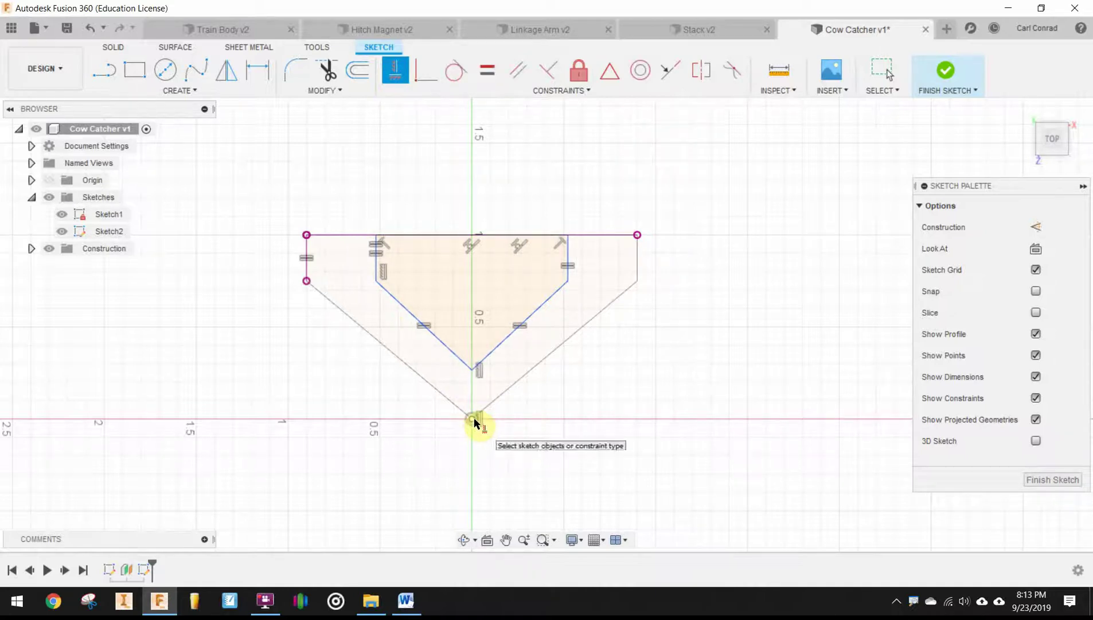
click(472, 419)
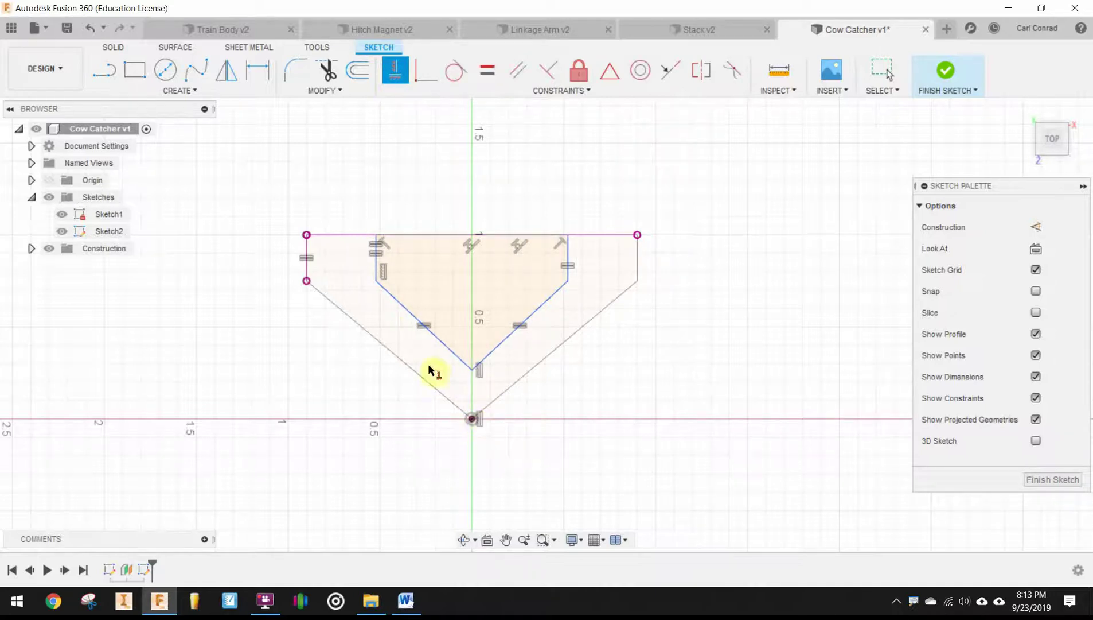
Step: Dimension the inner outline's width between its vertical sides at 1.20
click(261, 77)
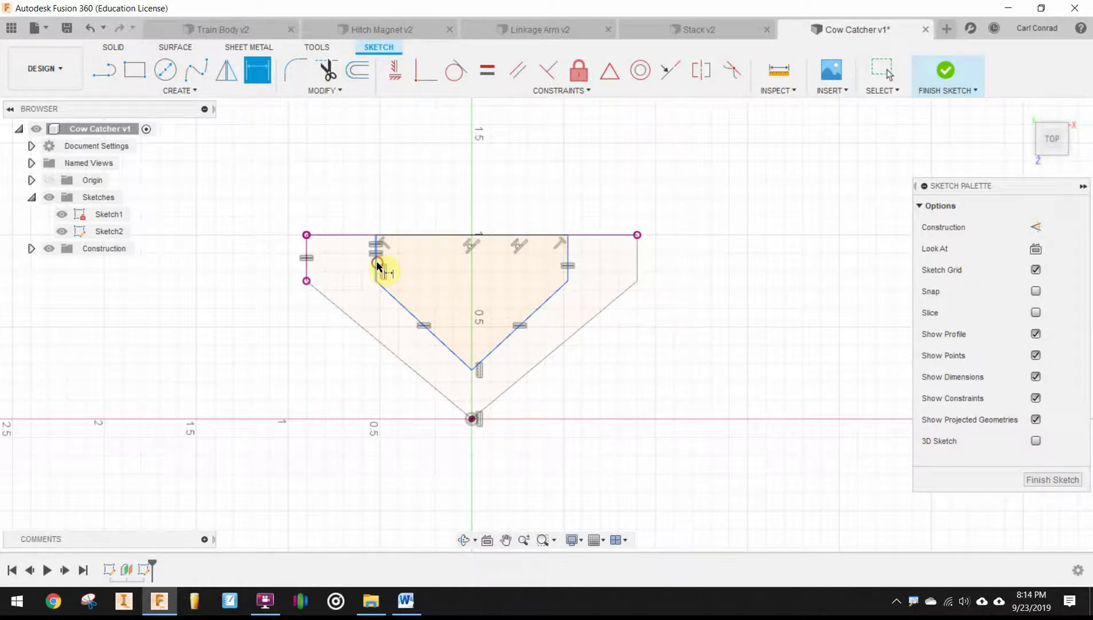
click(377, 265)
click(569, 270)
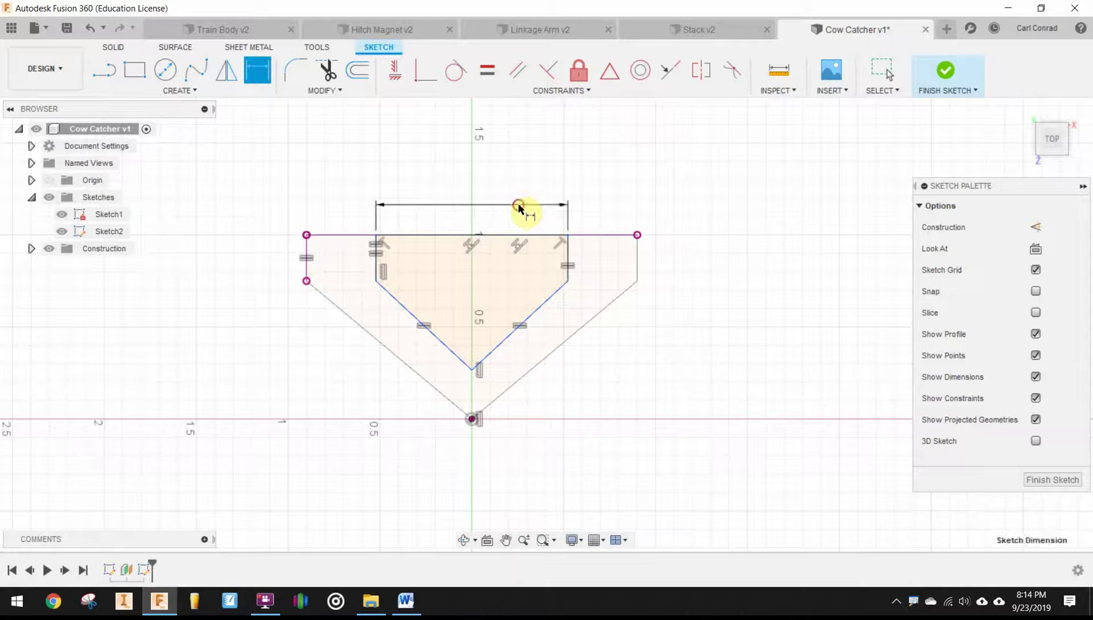
click(519, 208)
key(BackSpace)
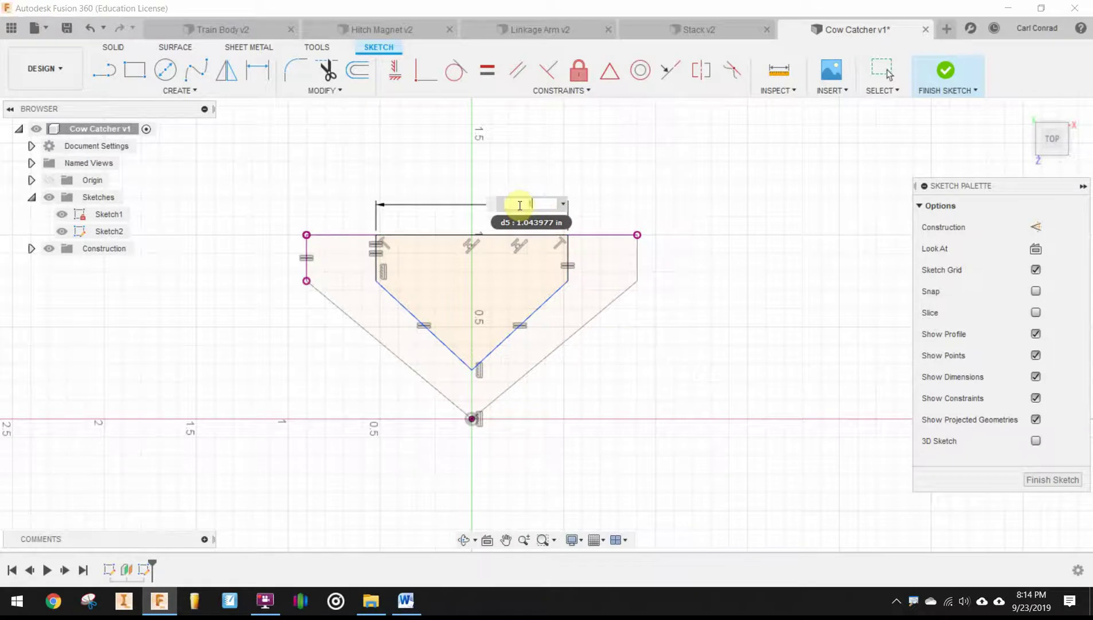
key(Return)
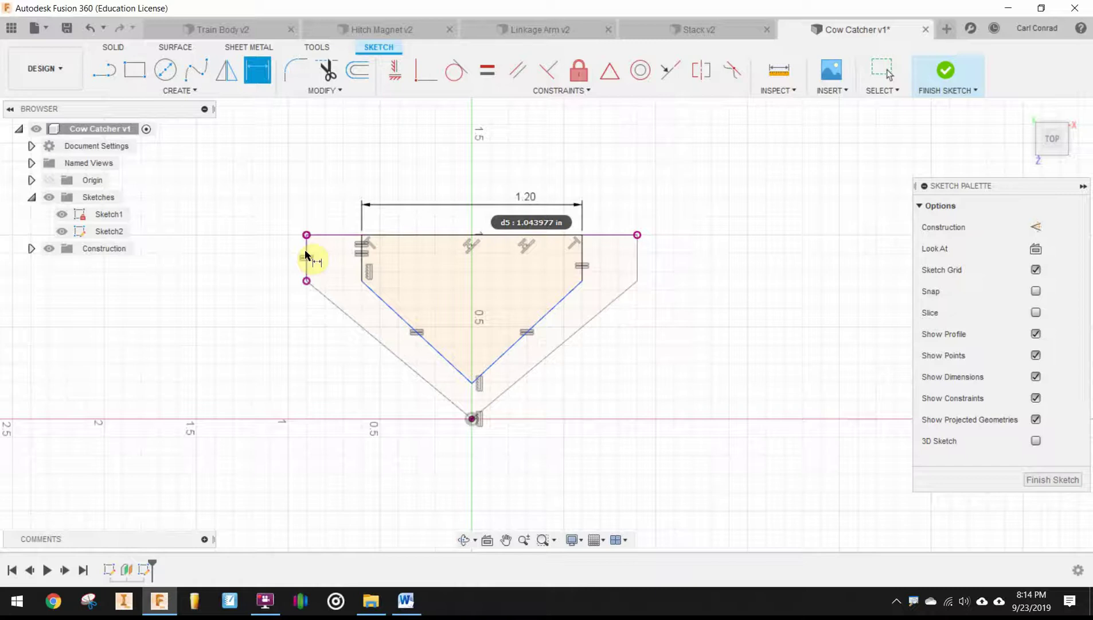
Step: Dimension the V's bottom point 0.75 below the top edge
click(472, 383)
click(464, 235)
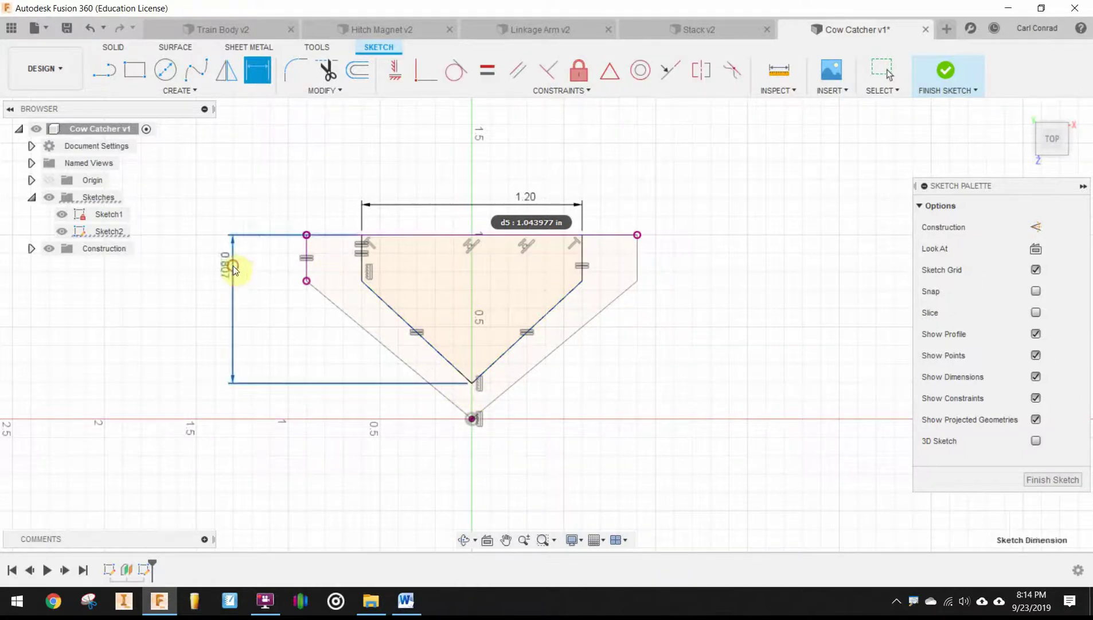
click(233, 265)
key(BackSpace)
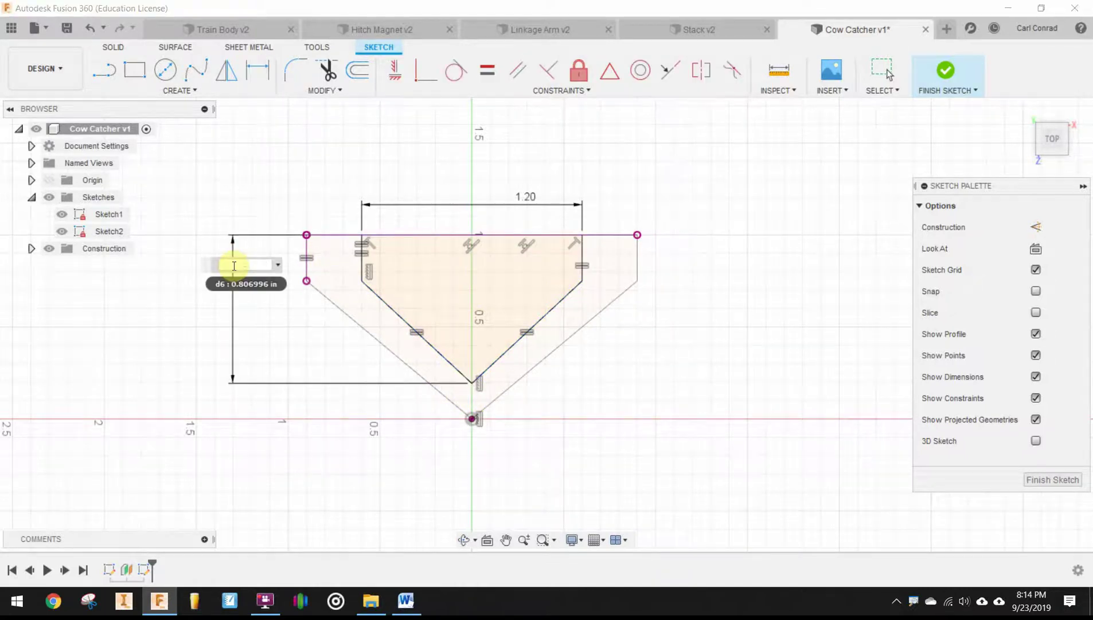
text(.75)
key(Return)
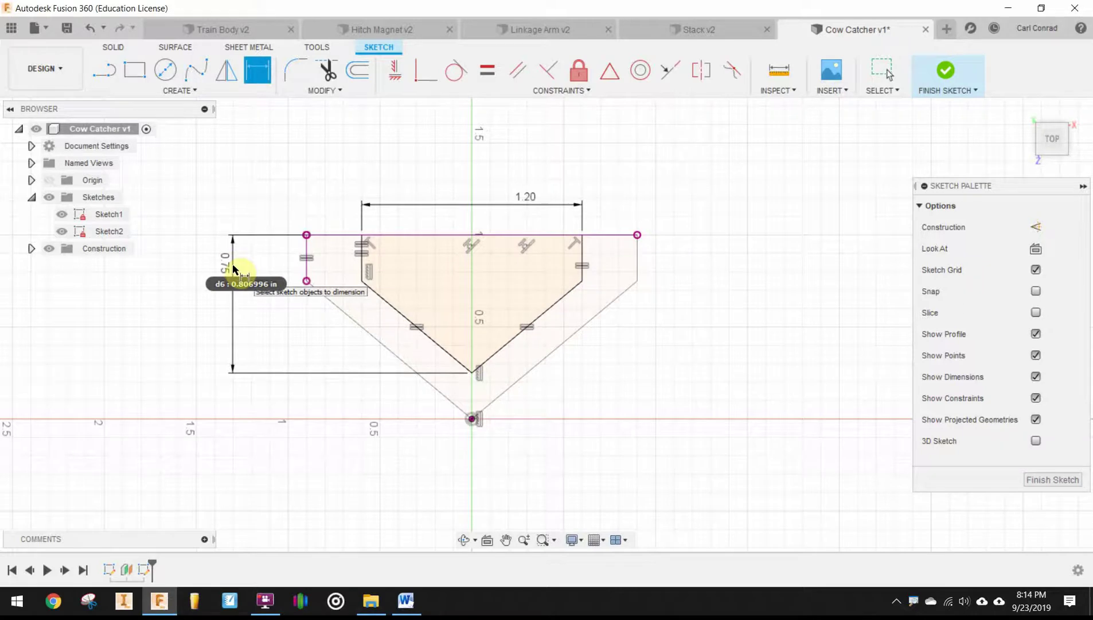
Step: Finish Sketch2 and loft a solid body from the lower pointed profile to the upper one
scroll(711, 318, down, 2)
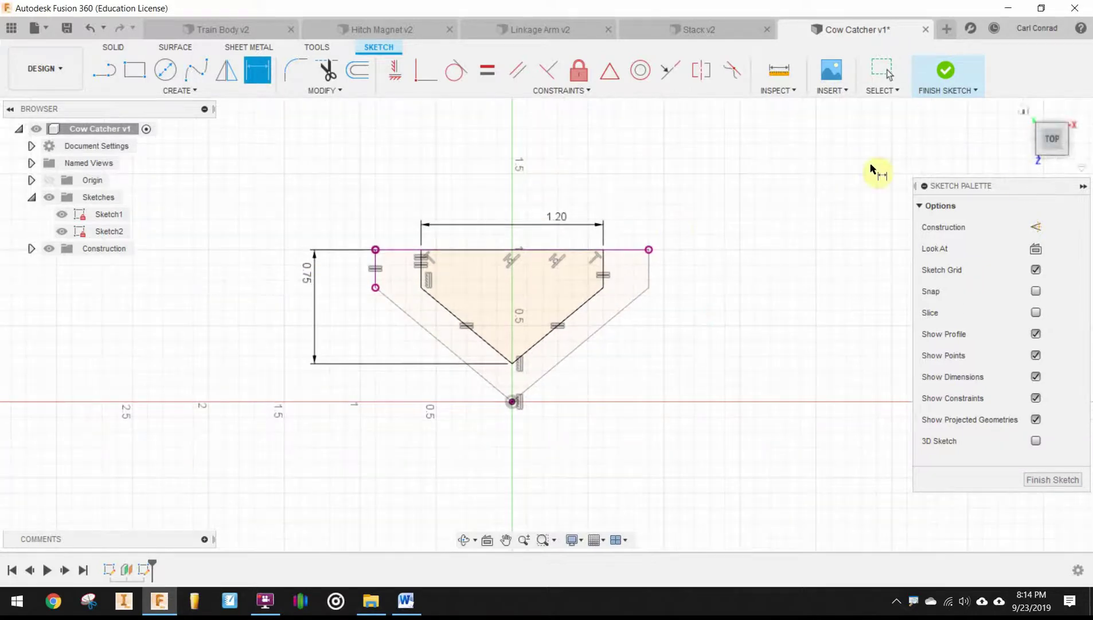
click(1022, 109)
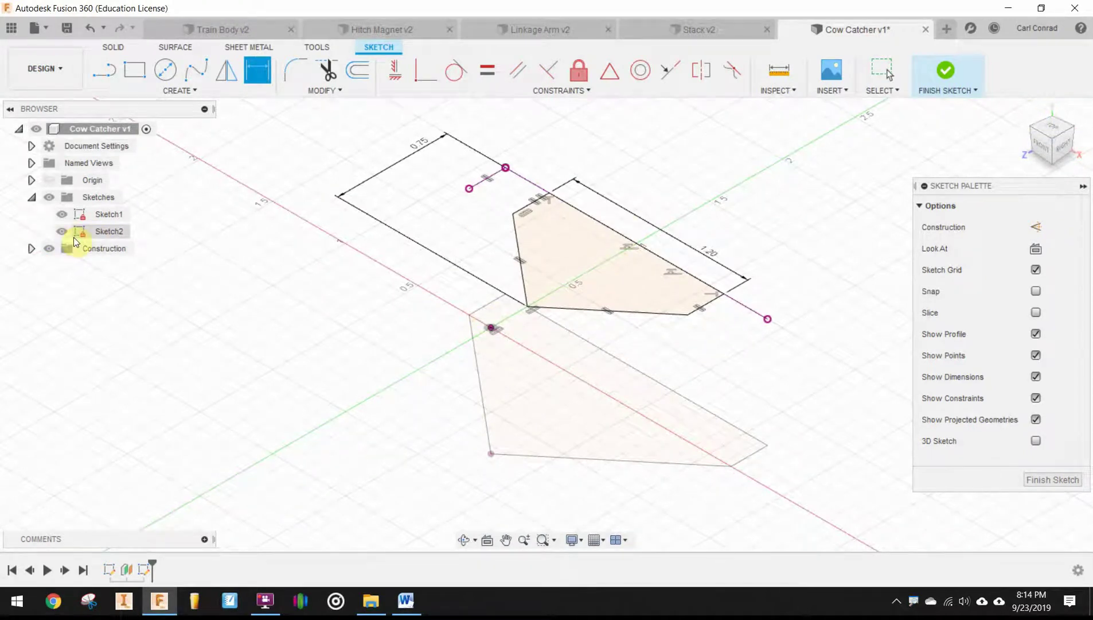
click(1033, 476)
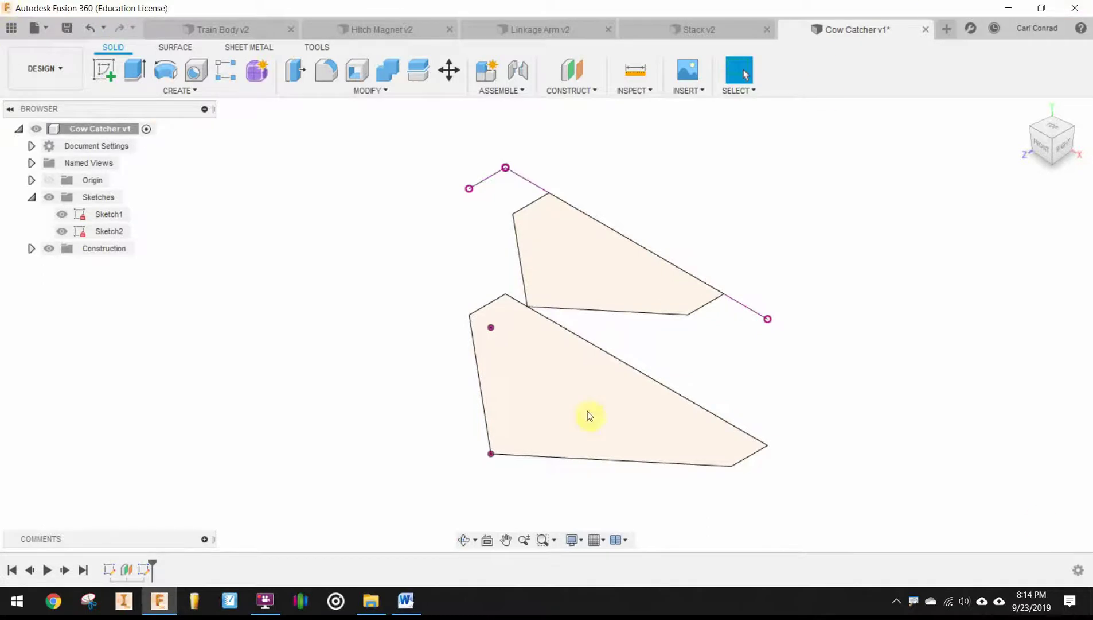
click(202, 95)
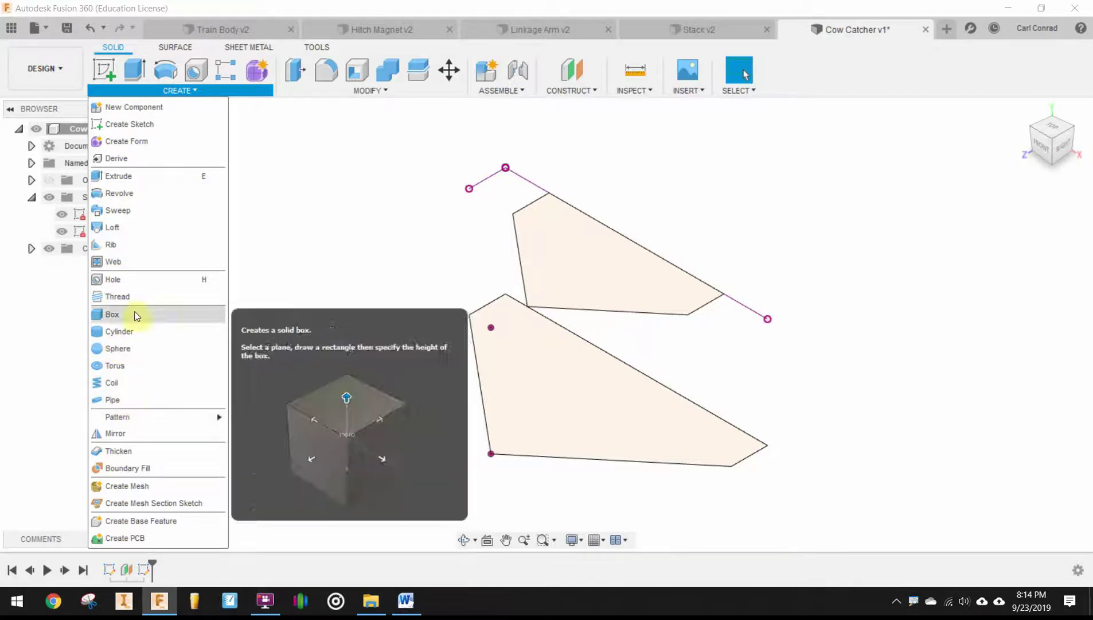
click(133, 227)
click(665, 463)
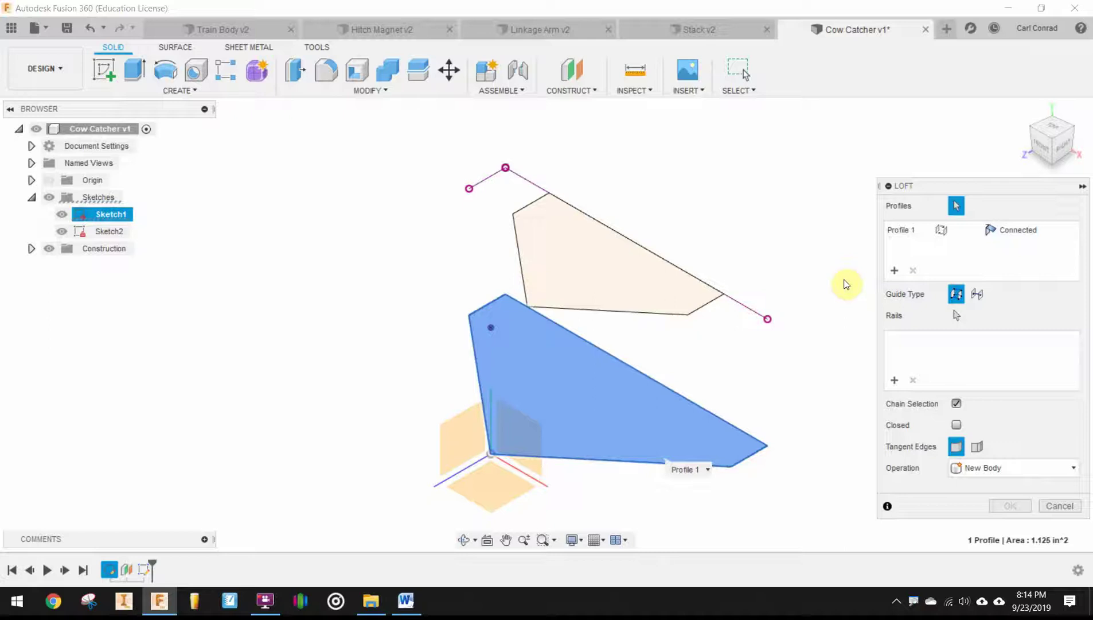
click(898, 270)
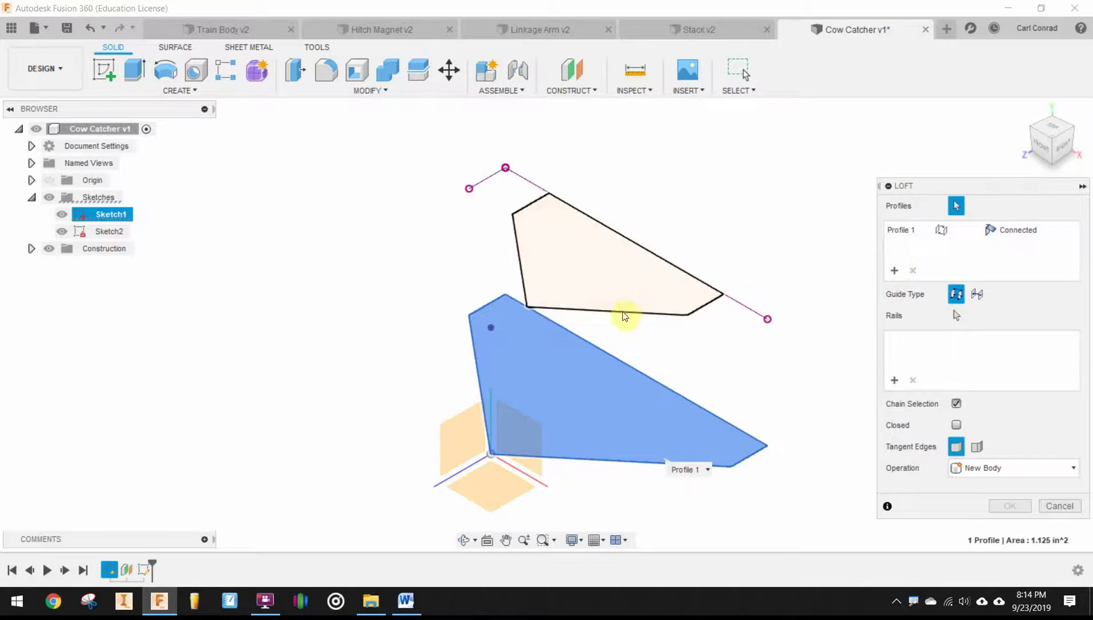
click(626, 308)
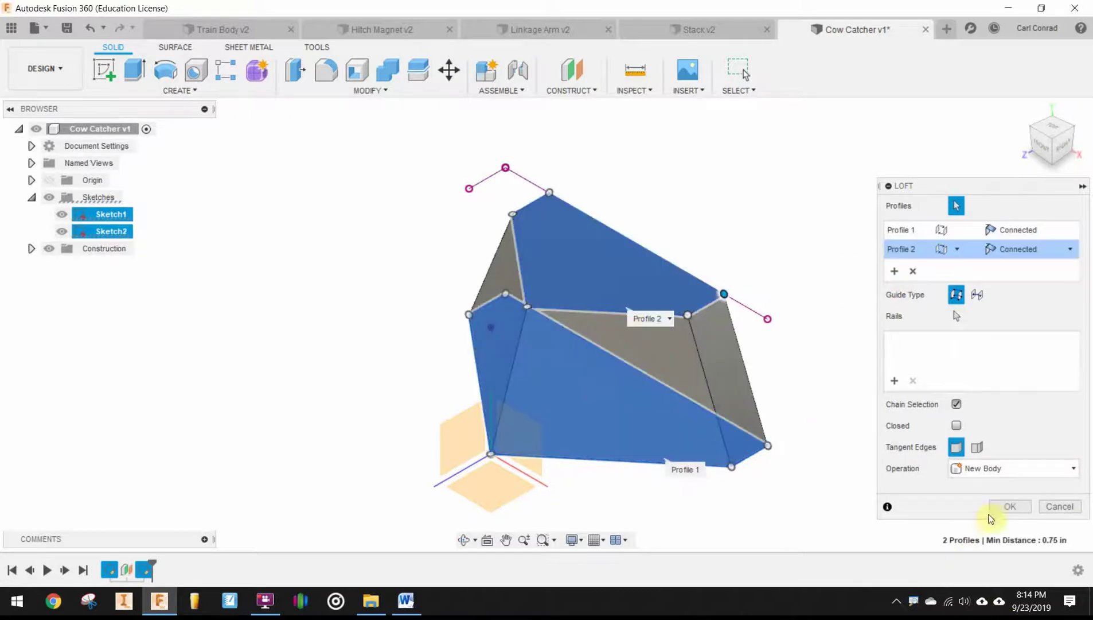
click(1010, 506)
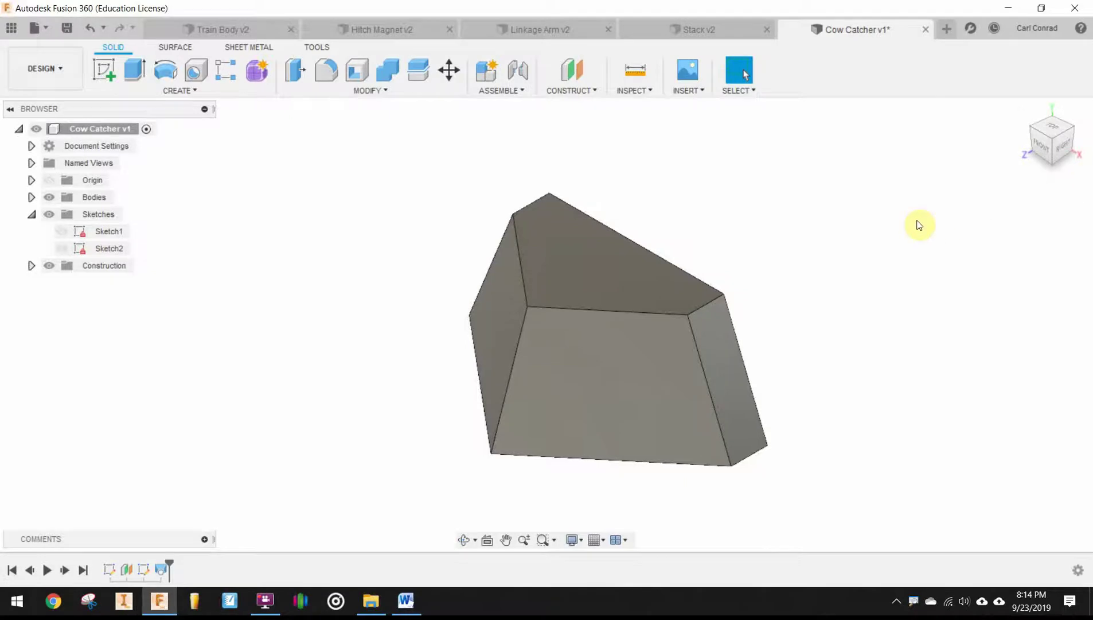
Step: Turn the view to show the lofted body from below and start a Shell
click(1054, 164)
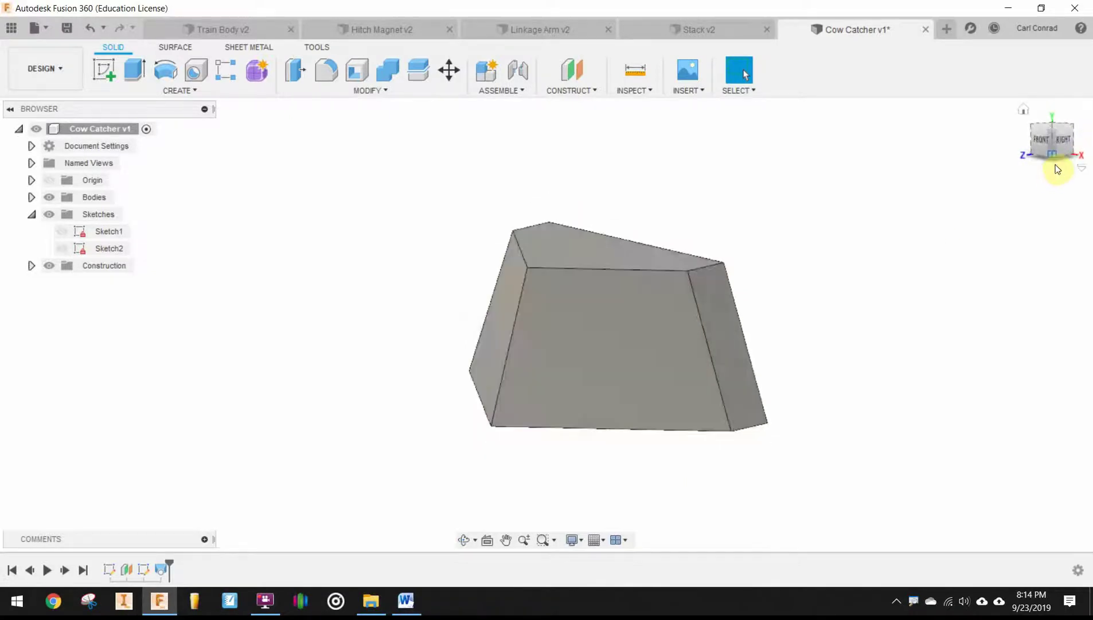
click(1058, 168)
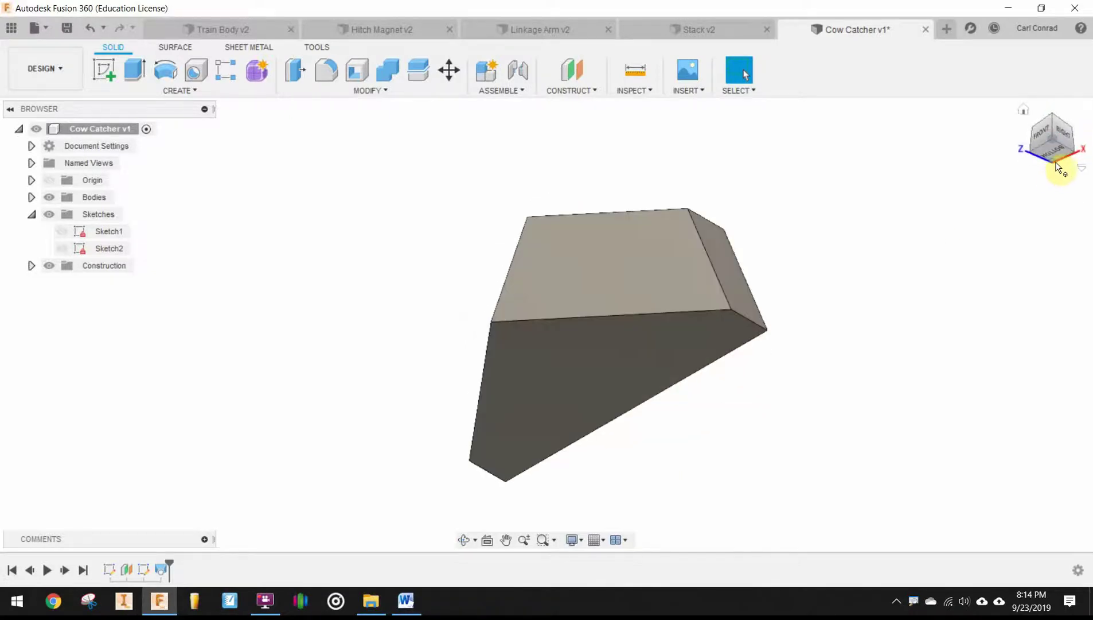
click(396, 90)
click(339, 159)
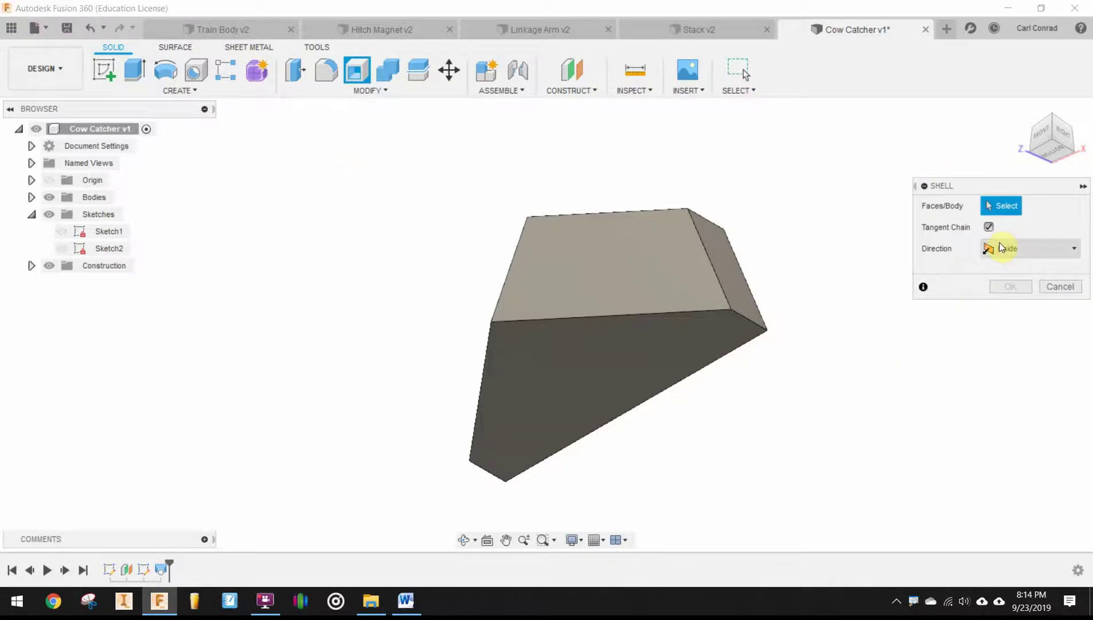
Step: Shell the loft inward to a 0.100 in wall, removing its bottom face
click(588, 343)
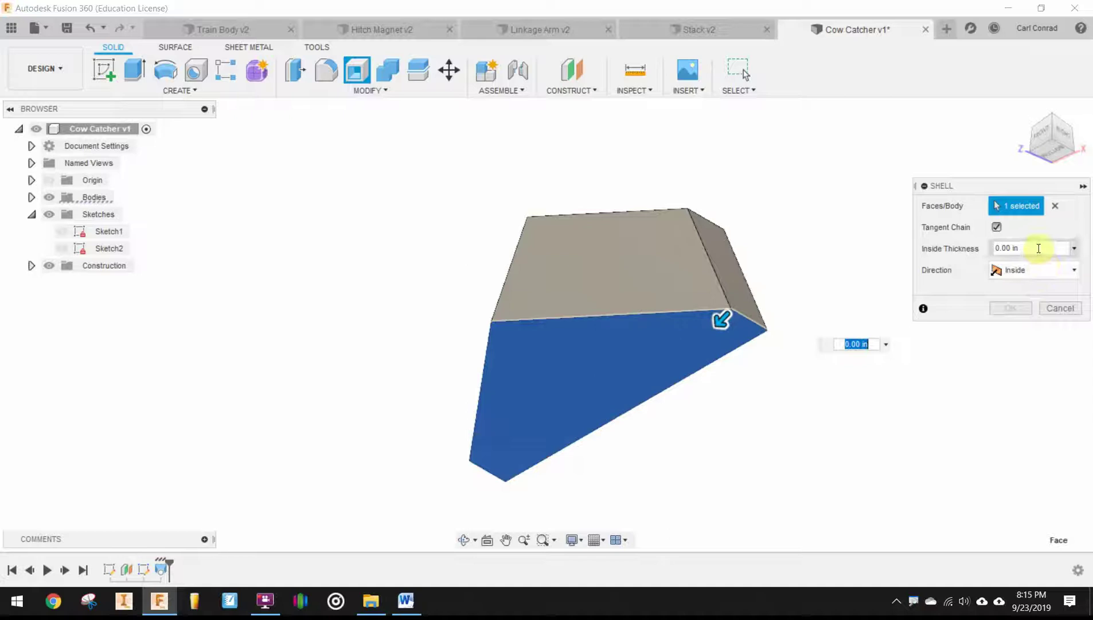
click(1038, 248)
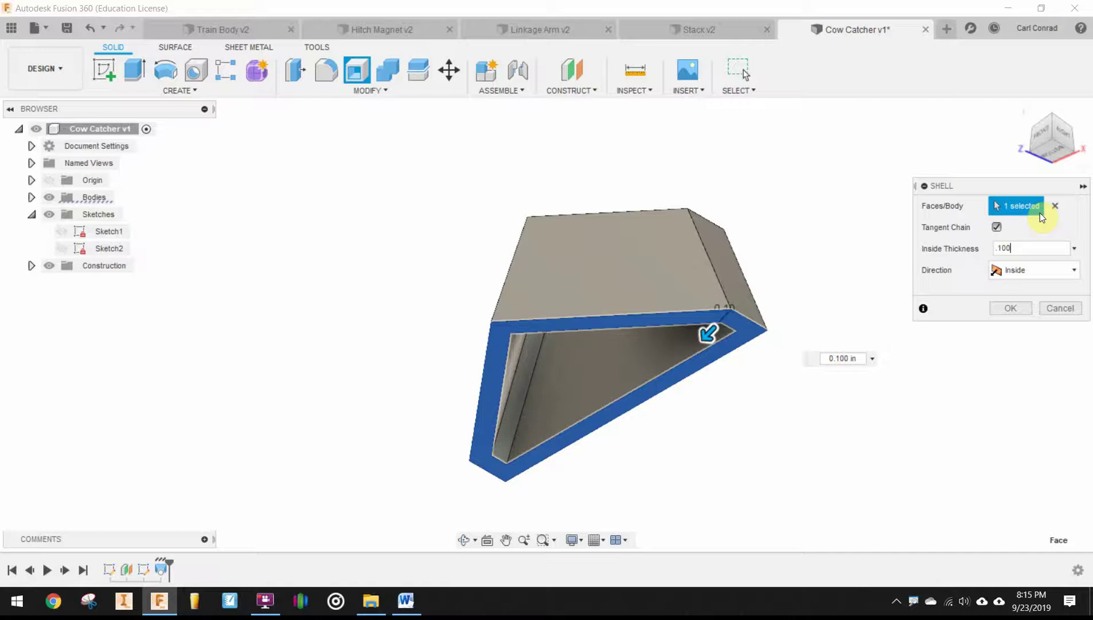
mouse_move(1047, 143)
shift+middle_down()
mouse_move(1025, 114)
mouse_move(1078, 179)
shift+middle_up()
click(1014, 311)
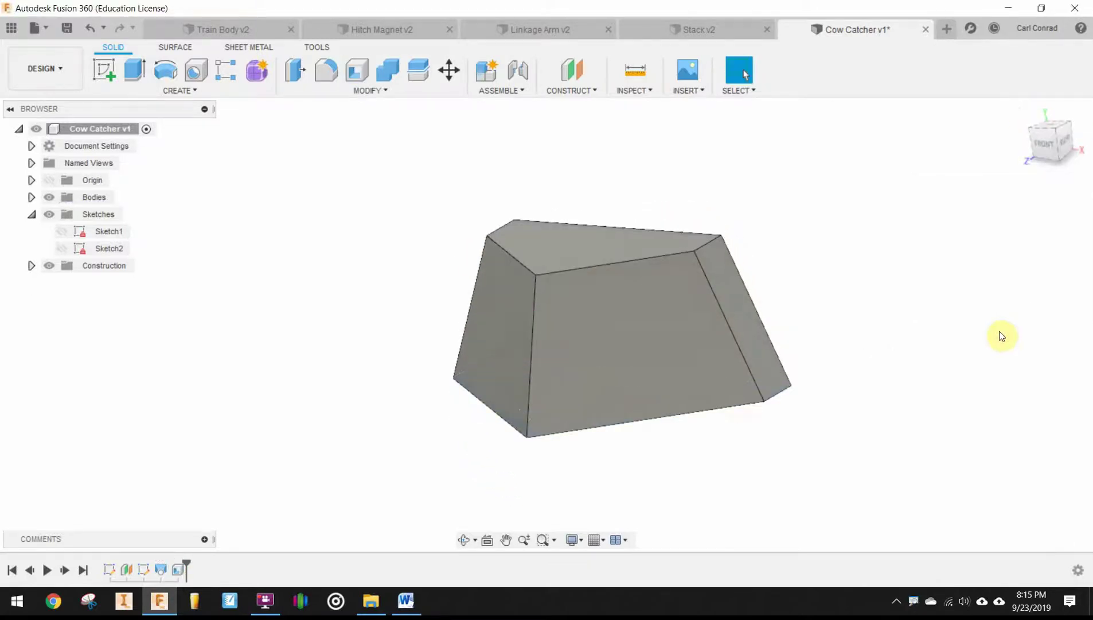
Step: Sketch on the front face an outline offset -0.1 in inside its edges, then finish the sketch
click(633, 370)
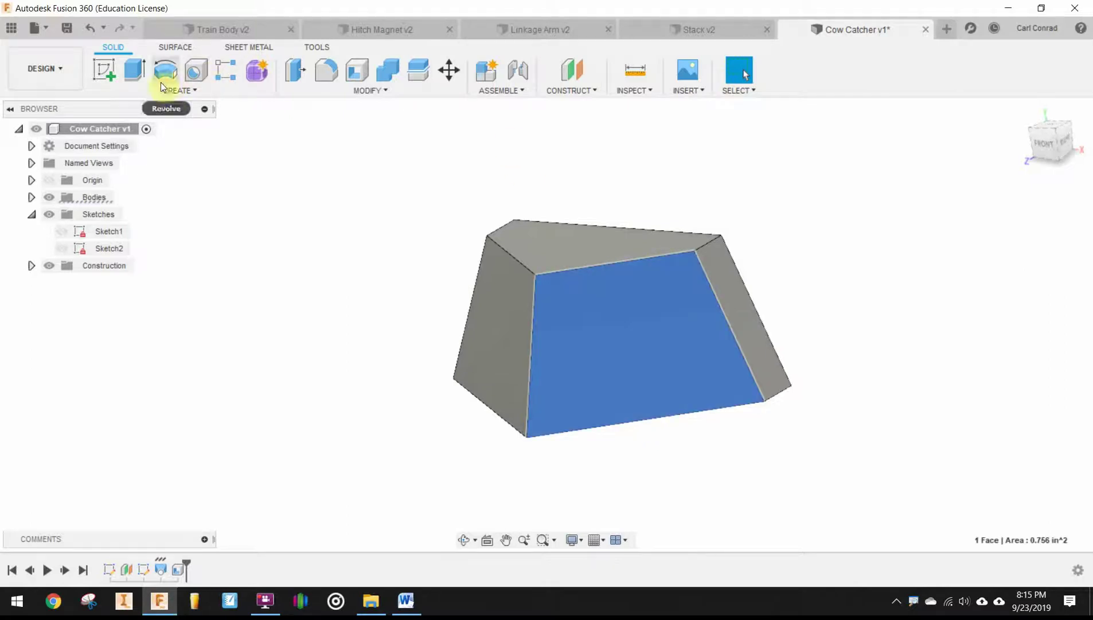
click(103, 67)
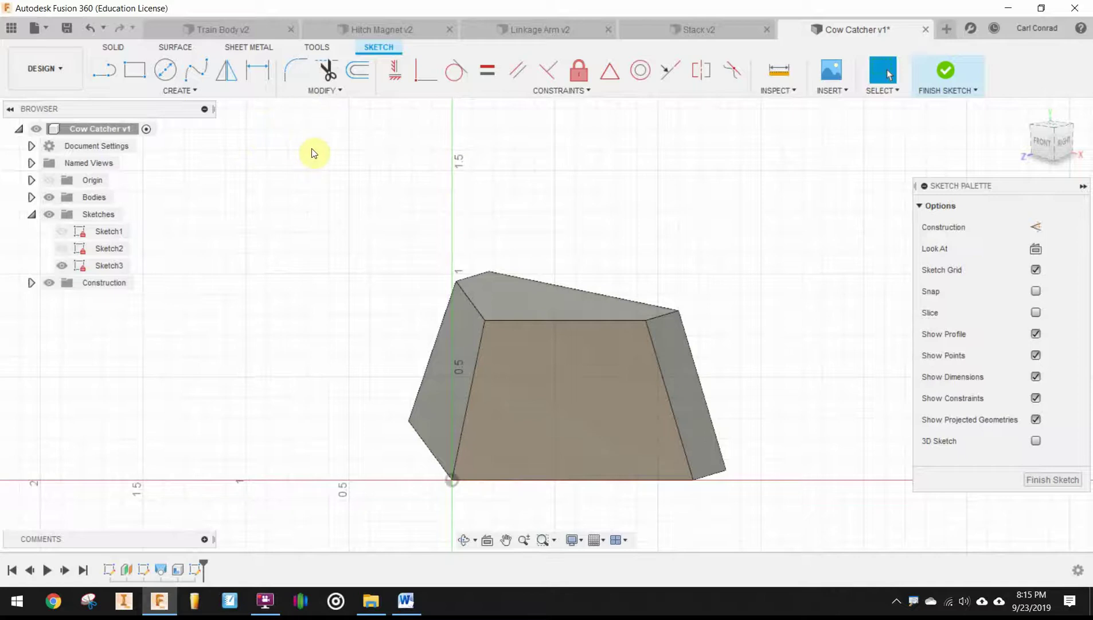
click(358, 71)
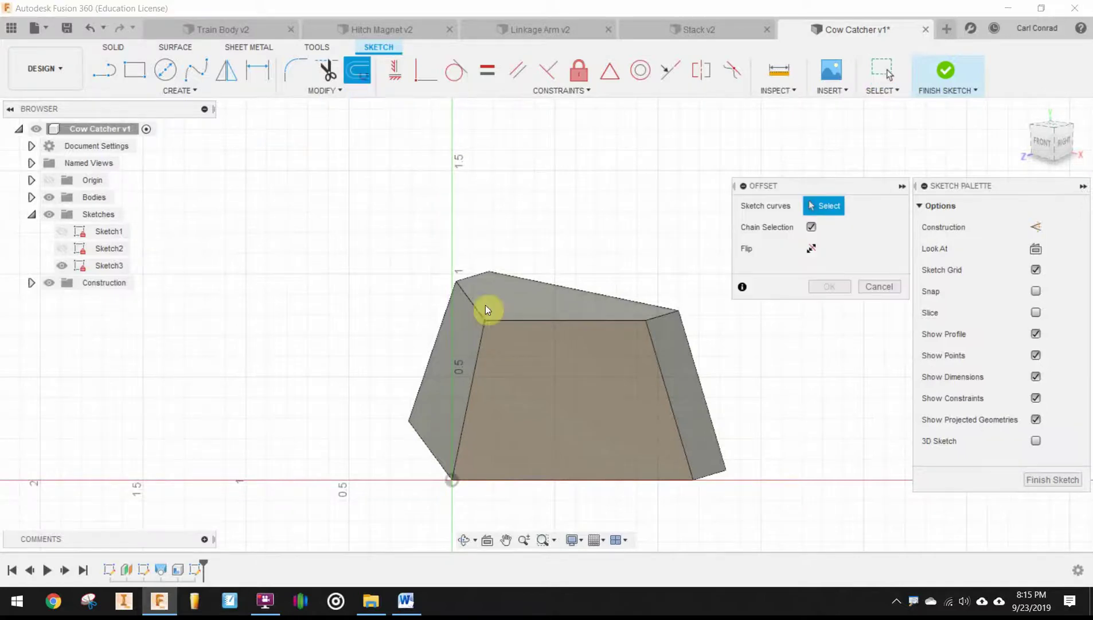
click(568, 320)
drag(571, 324, 579, 349)
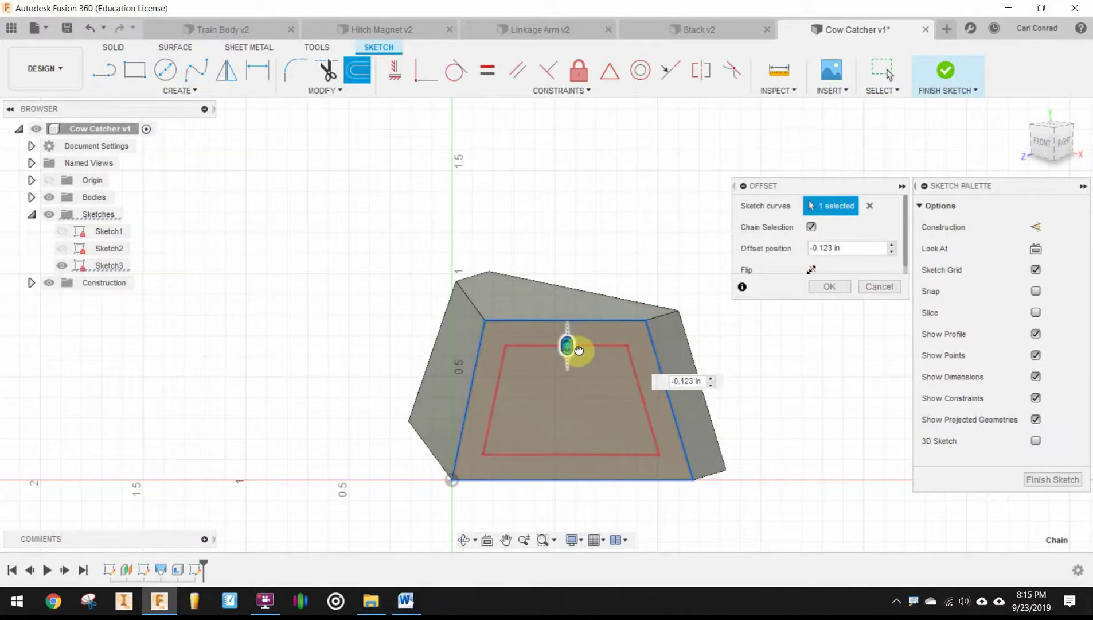
text(.10)
key(Return)
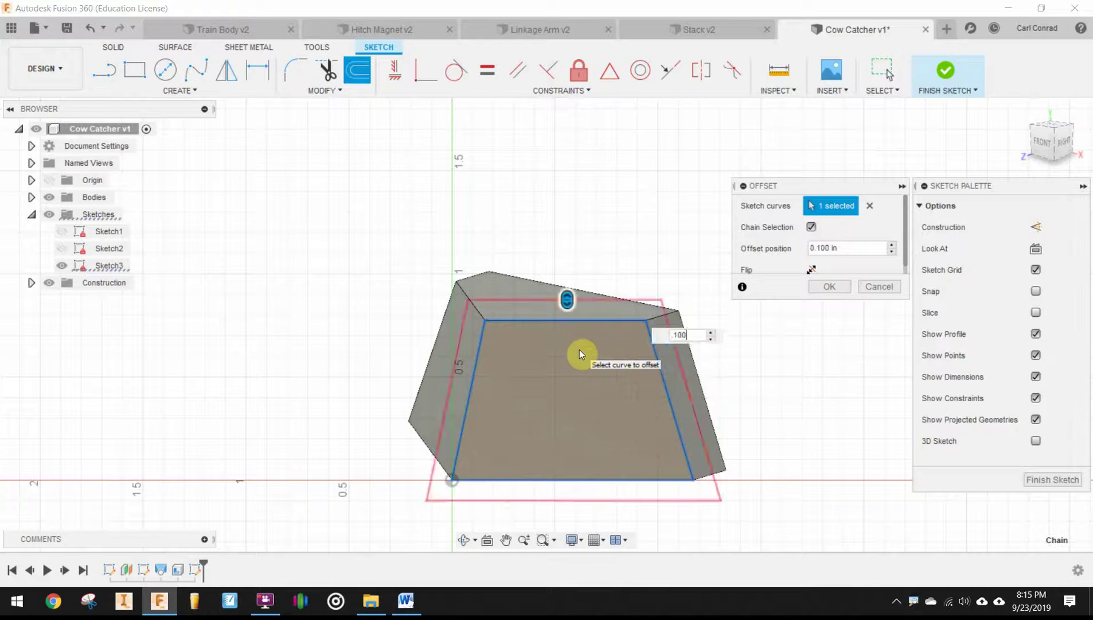
double_click(561, 315)
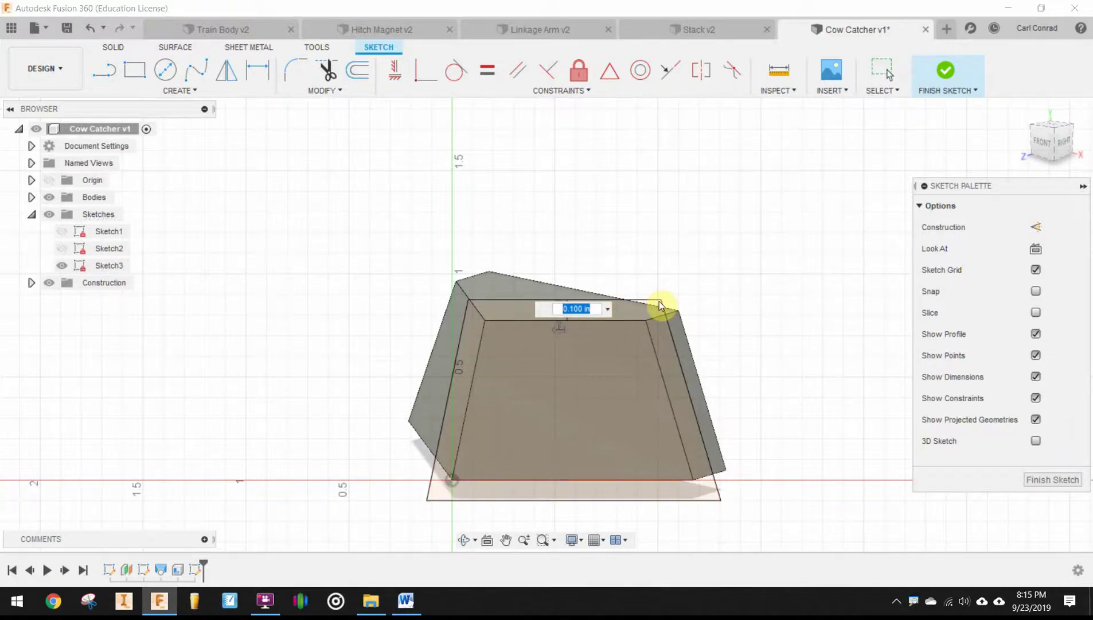
text(-.1)
key(Return)
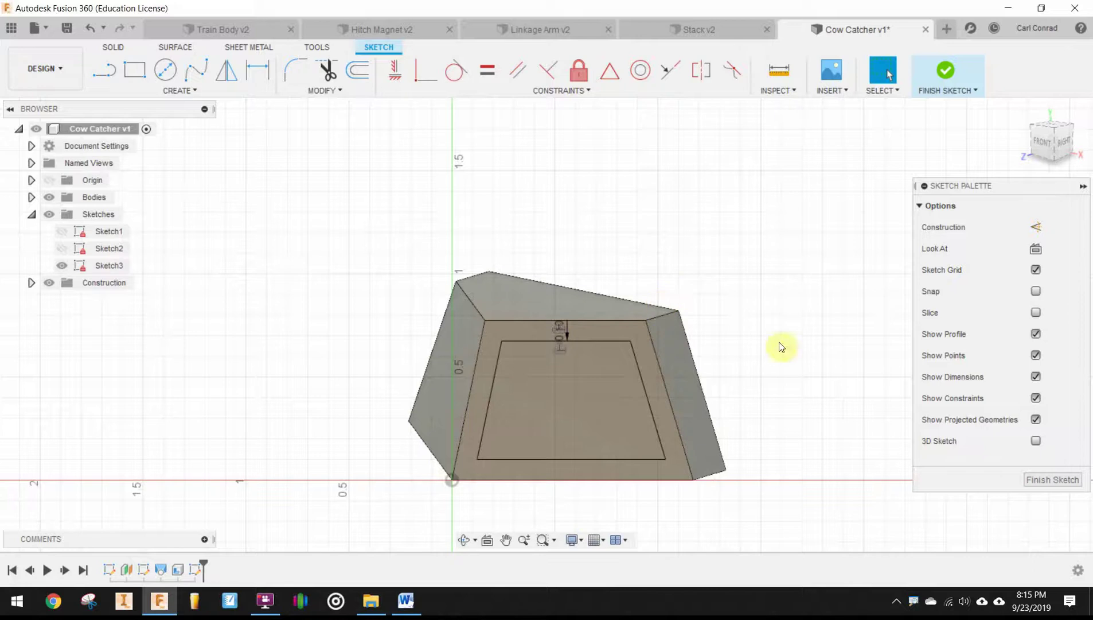
click(1055, 480)
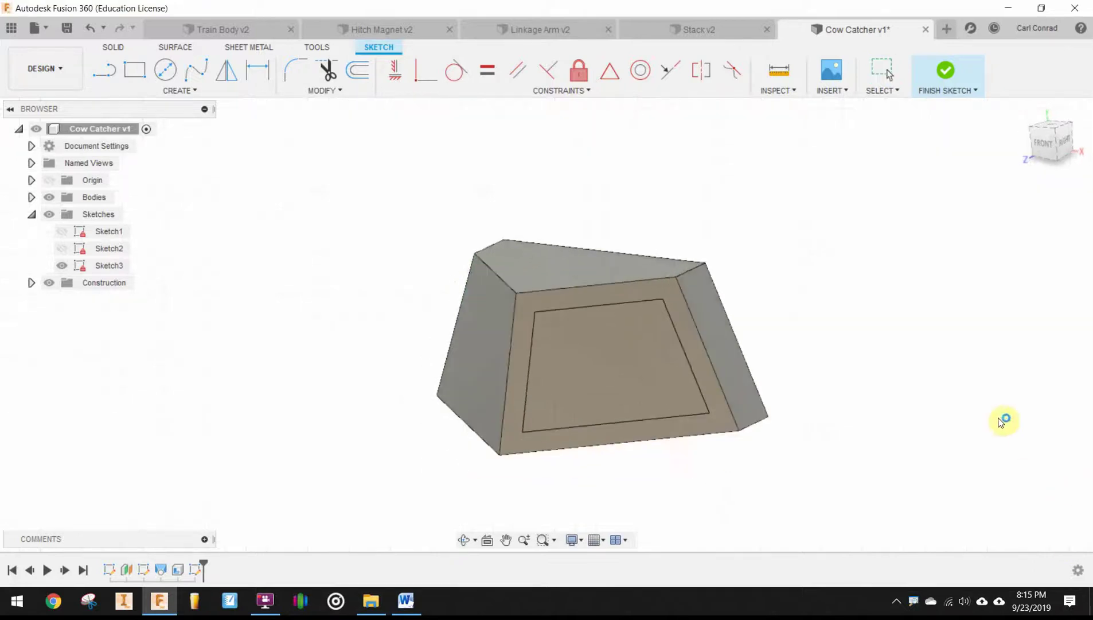
Step: Cut-extrude Sketch3's inner profile -0.05 in into the front face to form a recessed panel
key(e)
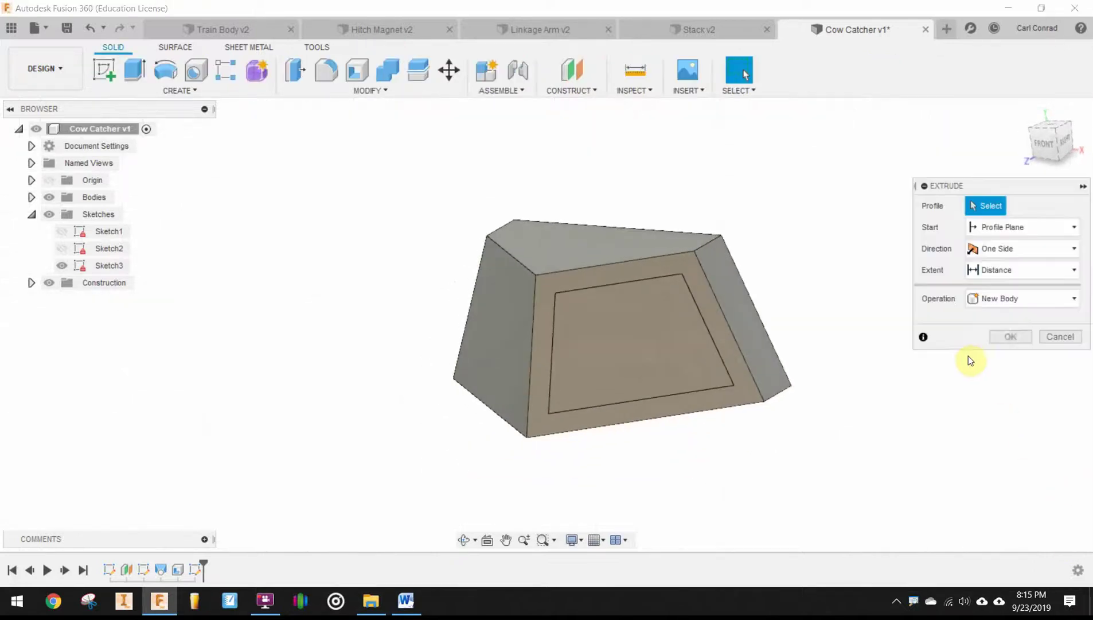
click(671, 348)
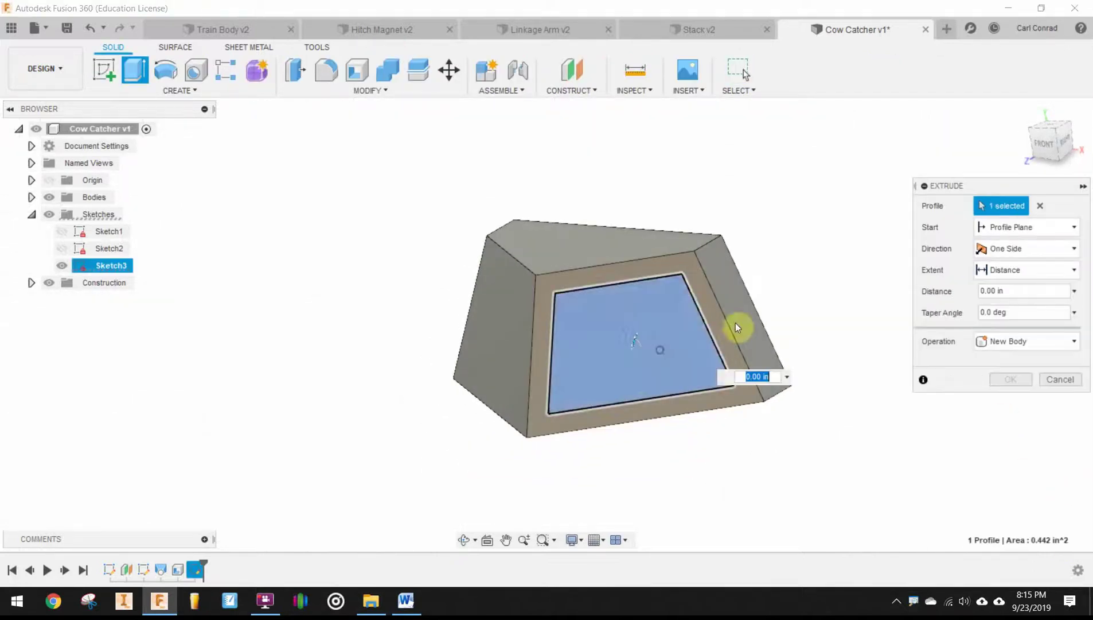
click(1016, 341)
click(1006, 378)
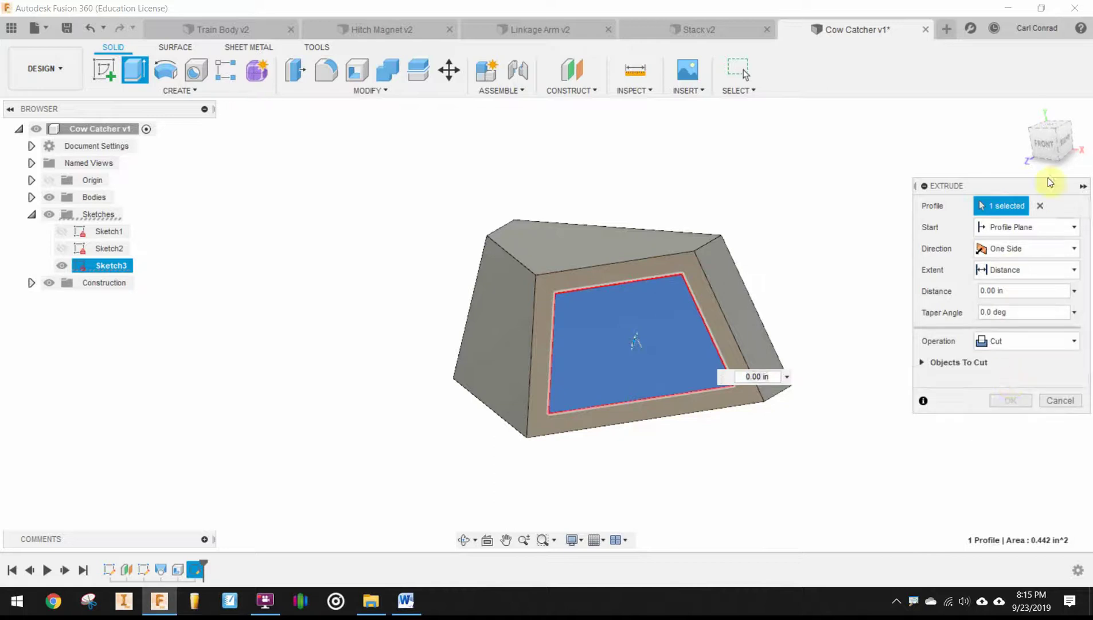
click(1026, 109)
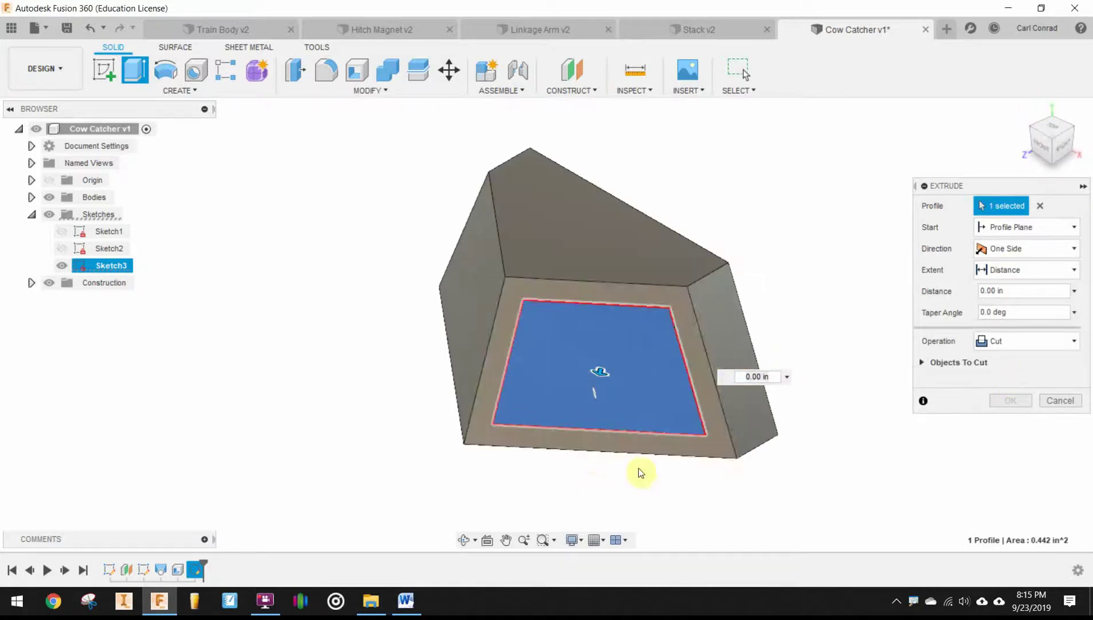
click(766, 375)
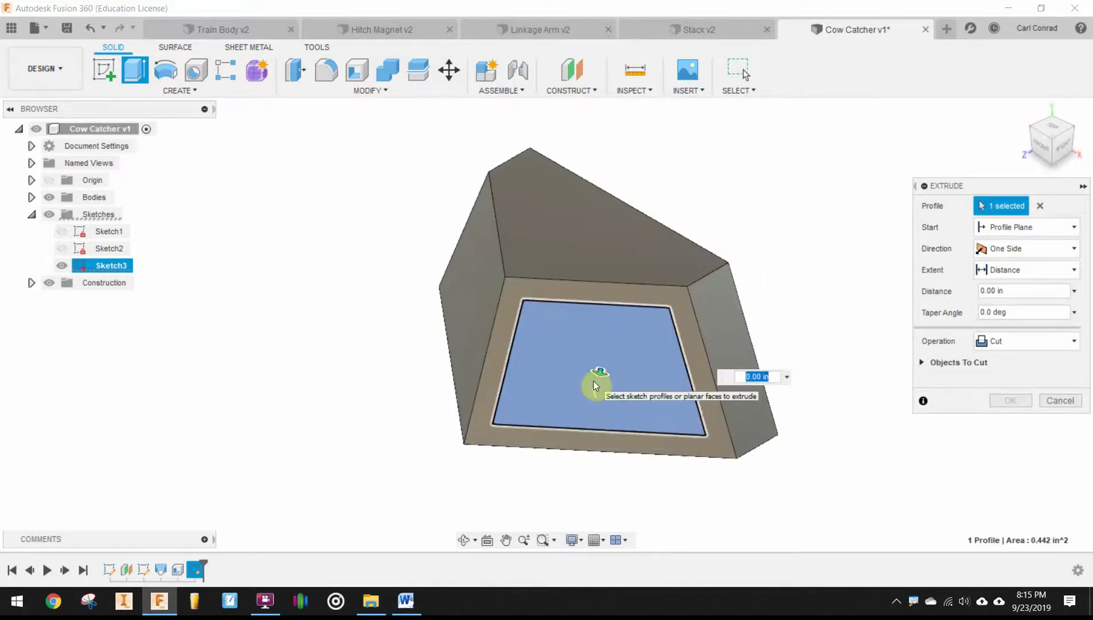
key(BackSpace)
text(-.05)
key(Return)
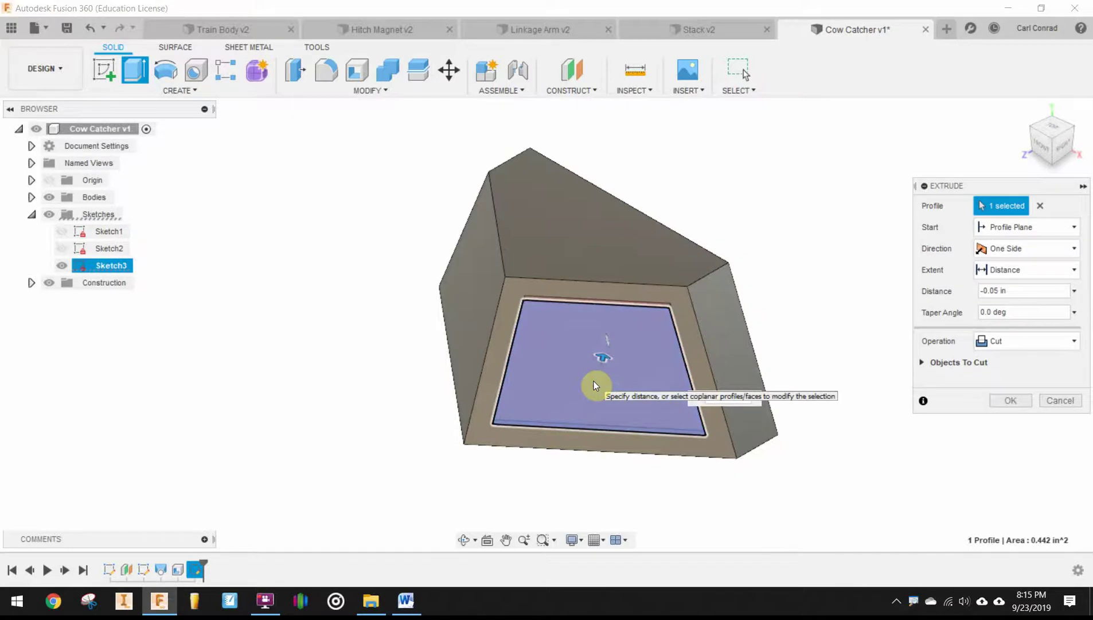
click(1015, 400)
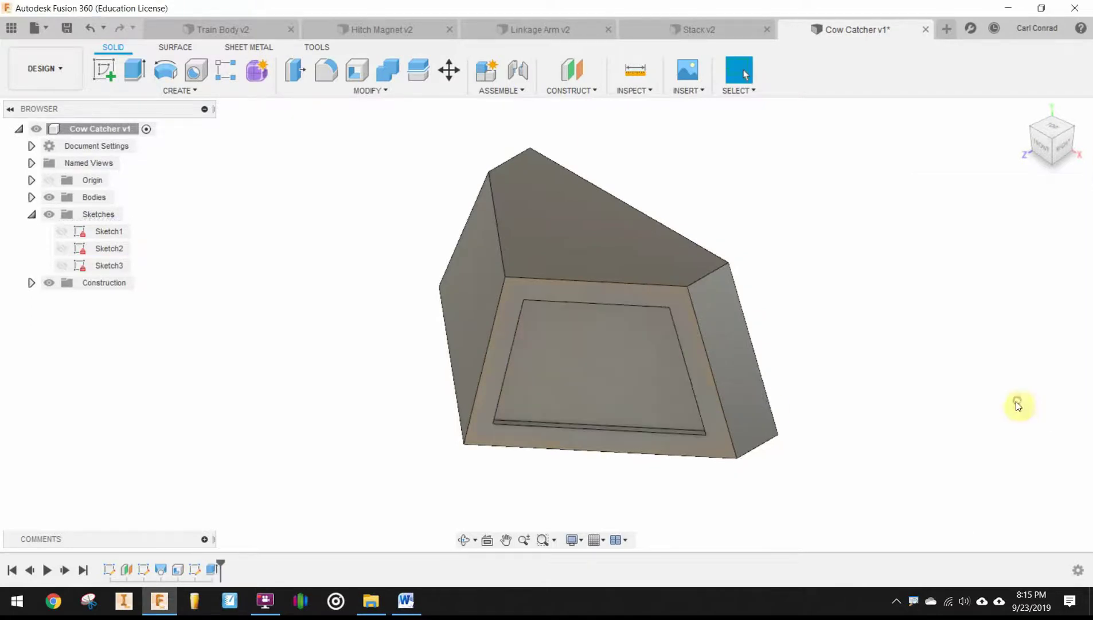
click(1030, 125)
Step: Sketch on the opposite side face an outline offset -0.1 in inward, then finish Sketch4
click(572, 372)
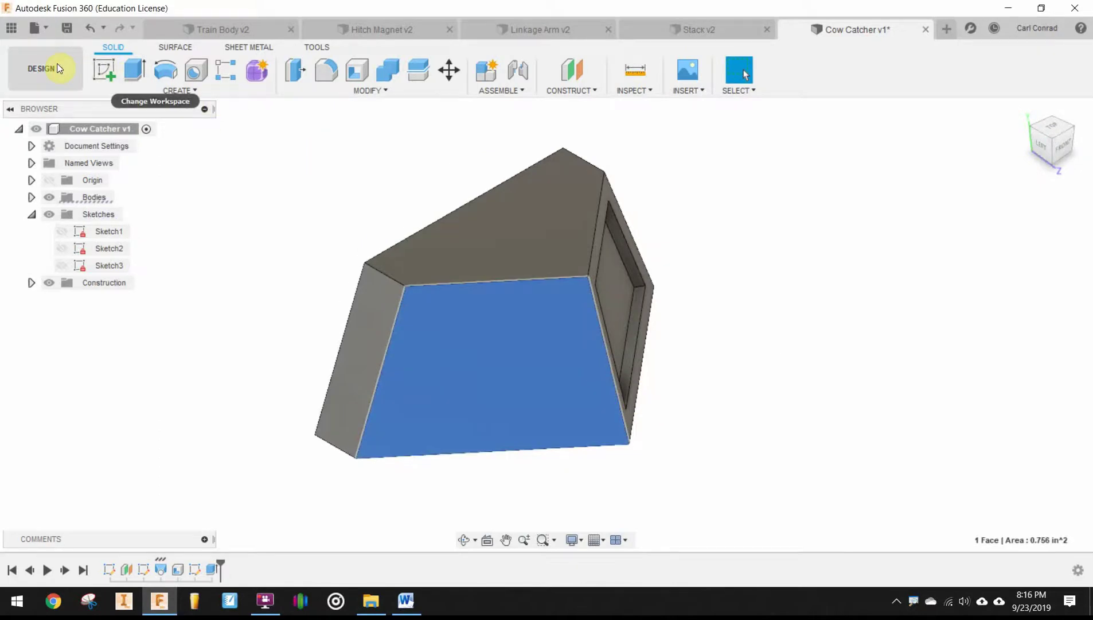
click(103, 69)
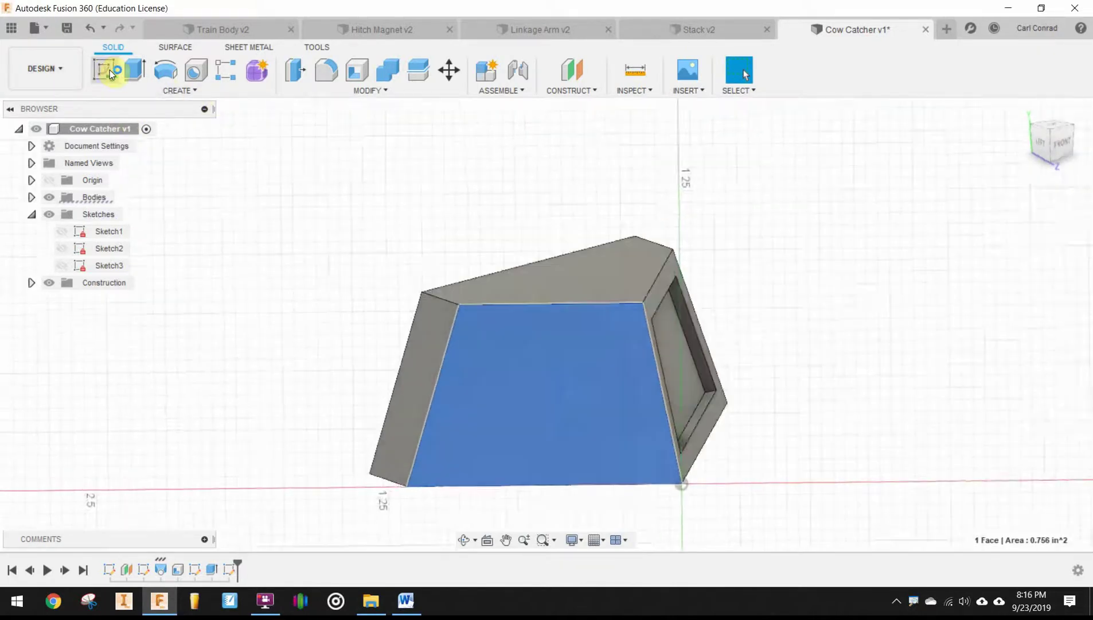
click(358, 71)
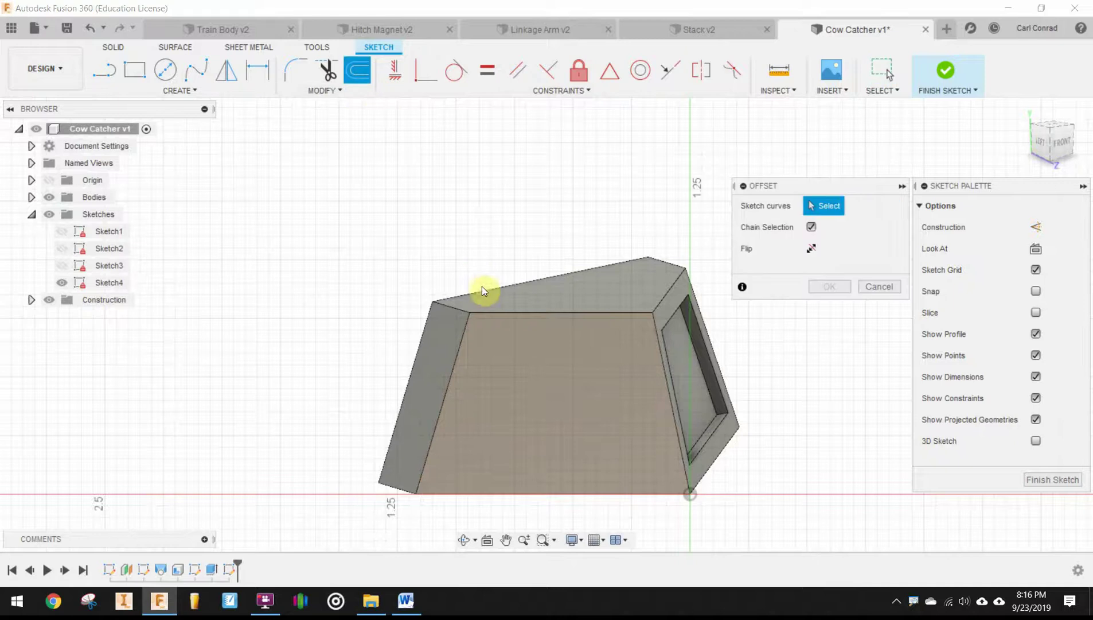
click(511, 312)
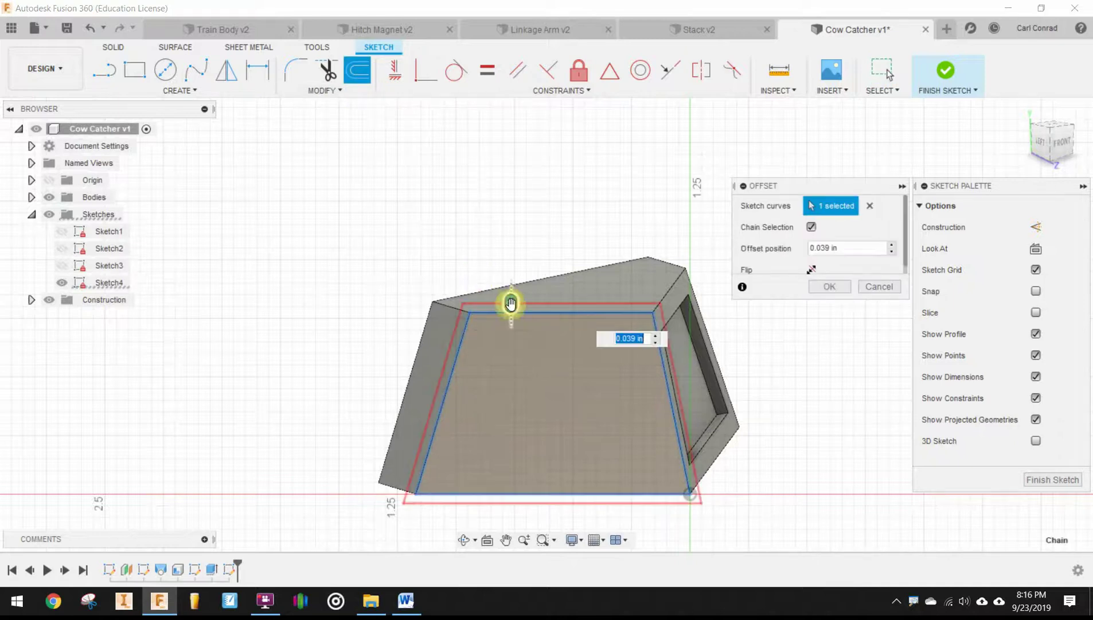
drag(510, 333, 510, 325)
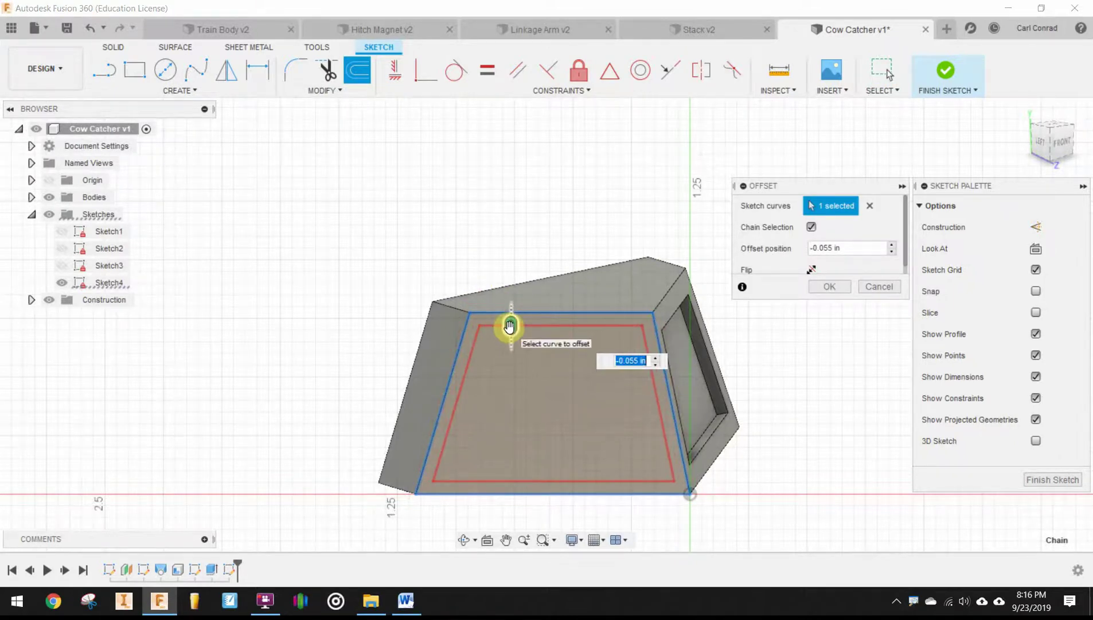
text(-.1)
key(Return)
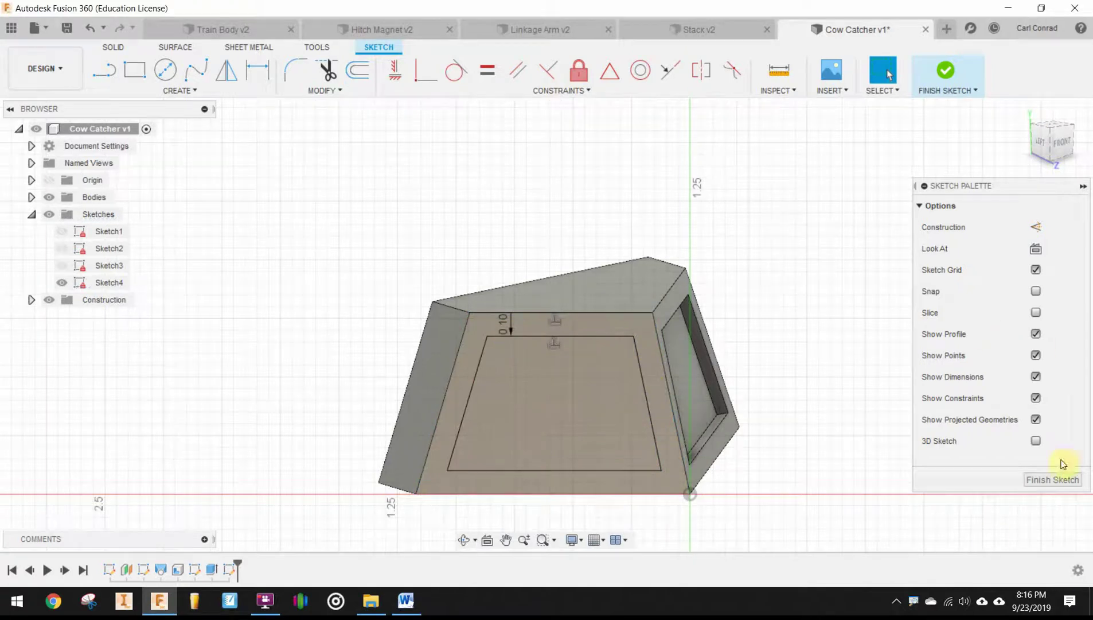
click(1058, 478)
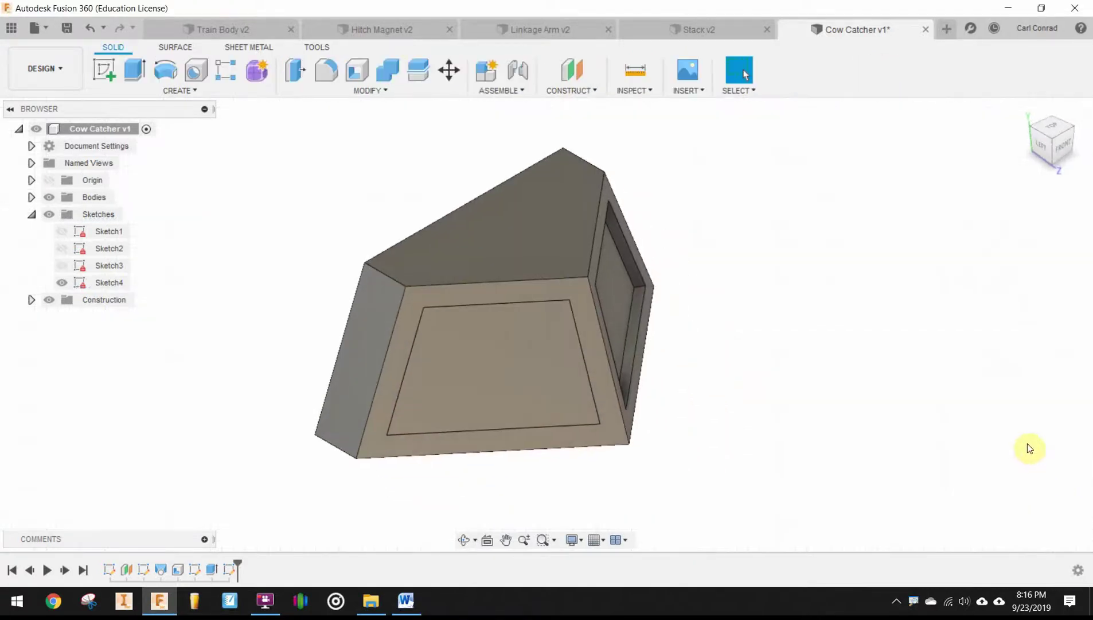
Step: Cut-extrude Sketch4's inner profile 0.05 in deep to recess the second side panel
key(e)
click(594, 379)
click(1018, 344)
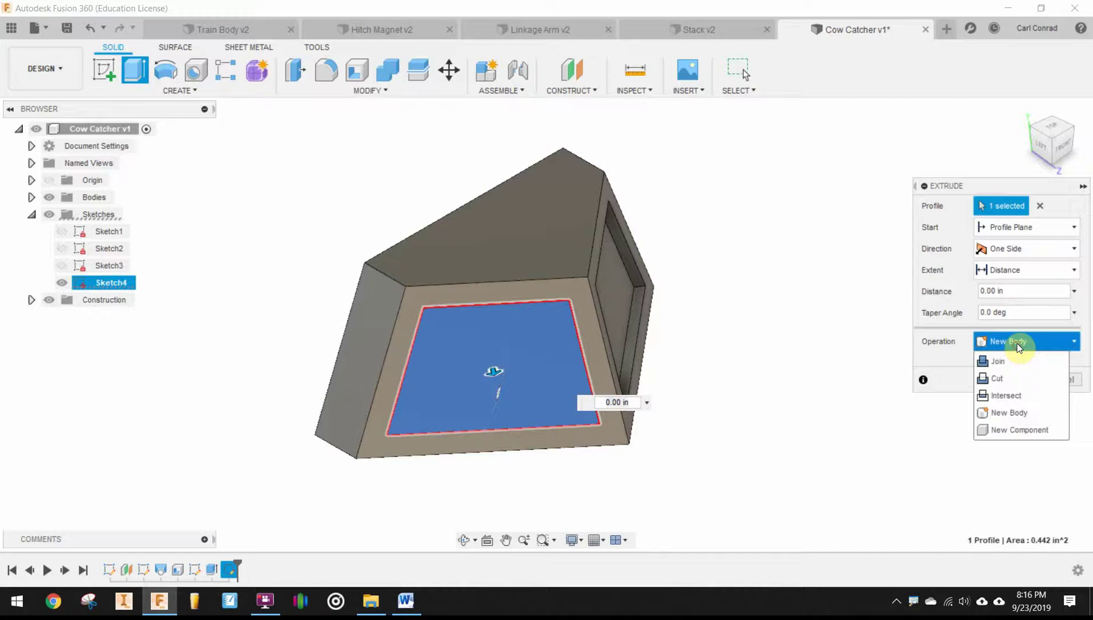
click(1004, 380)
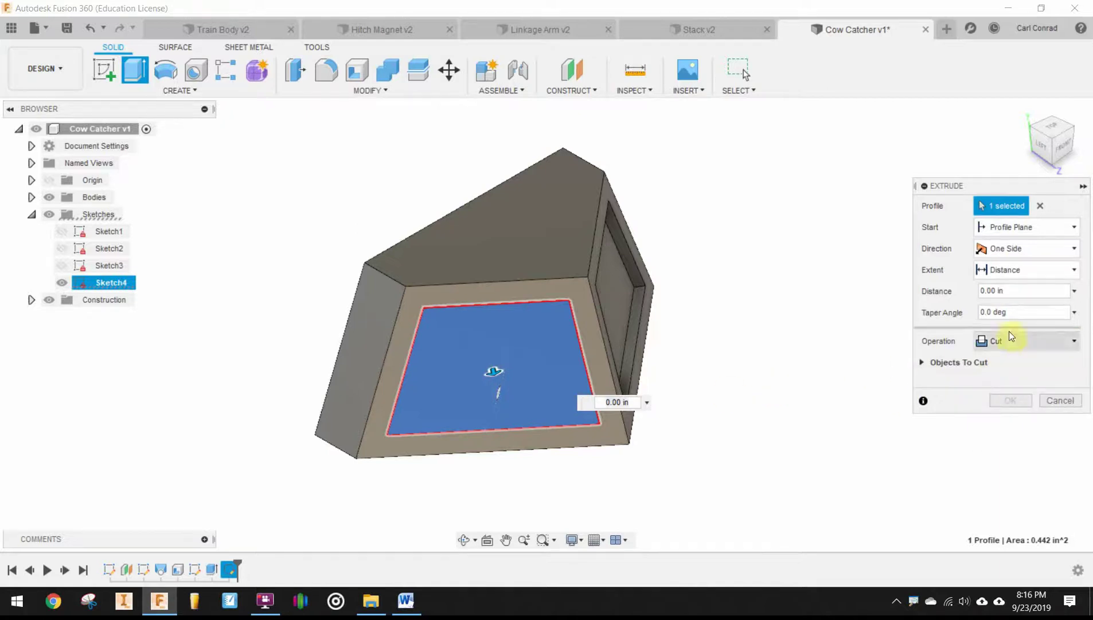
click(1013, 292)
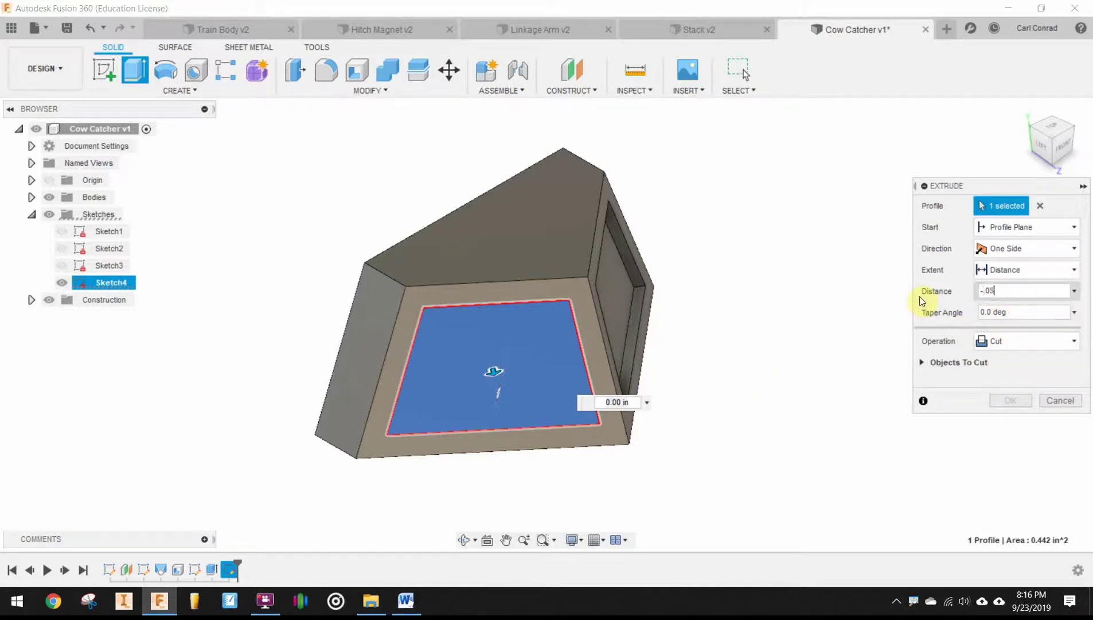
key(Return)
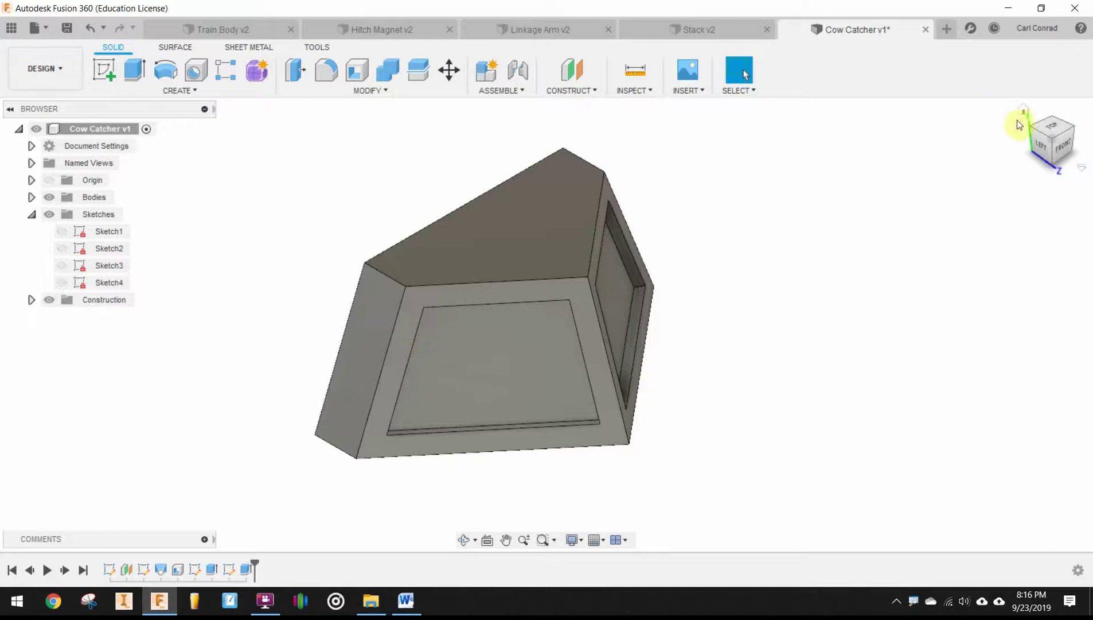
Step: Start a sketch on the back face and draw the first center-diameter peg circle at lower left
click(1029, 127)
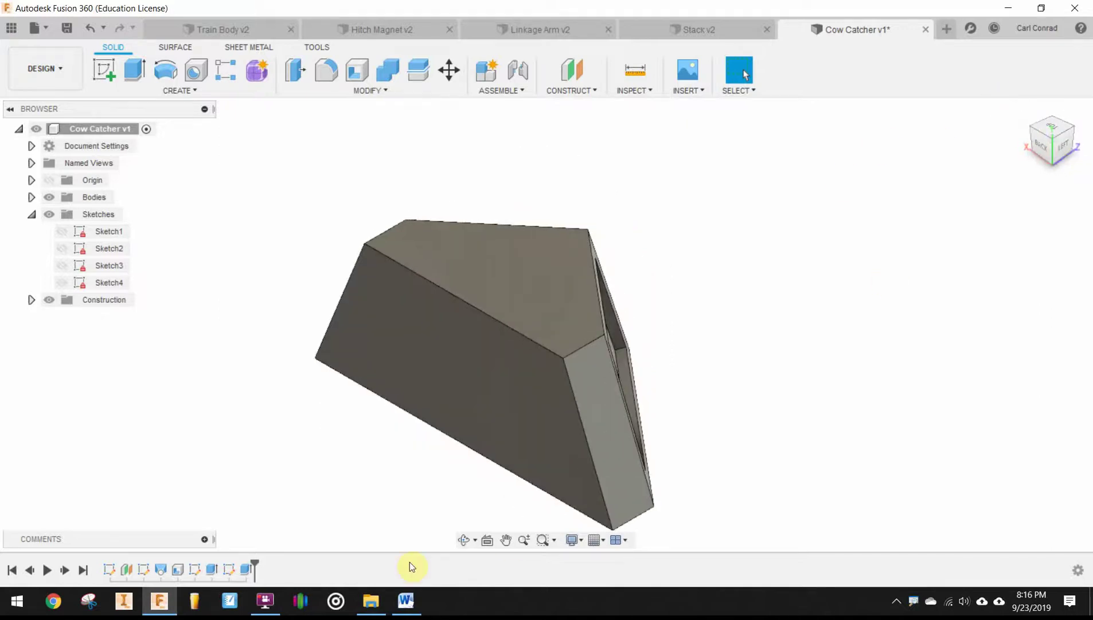
click(504, 410)
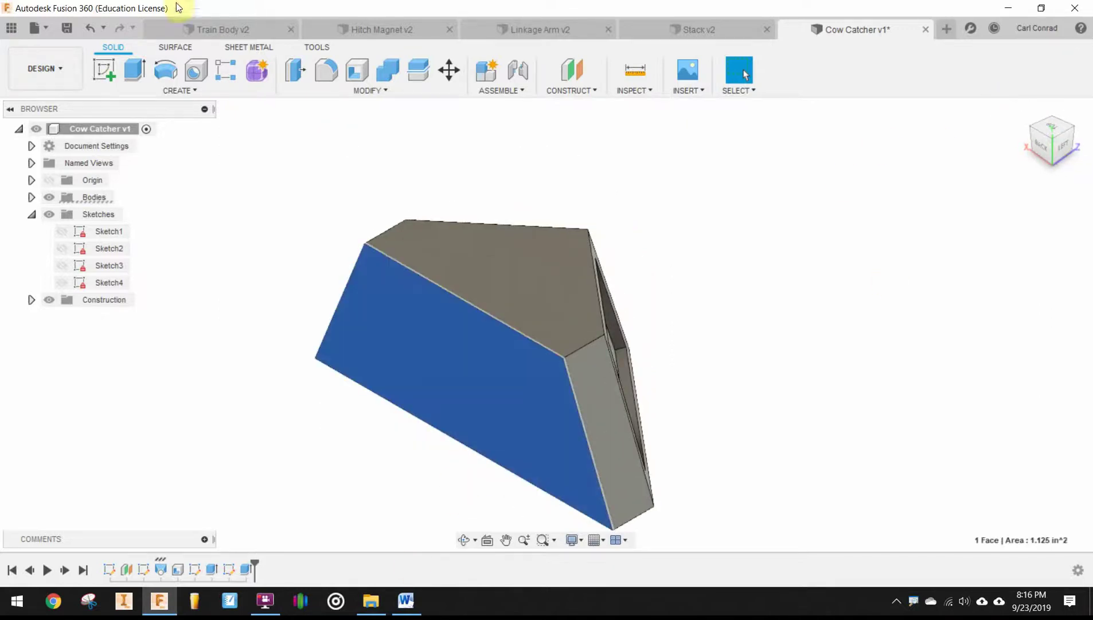
click(104, 70)
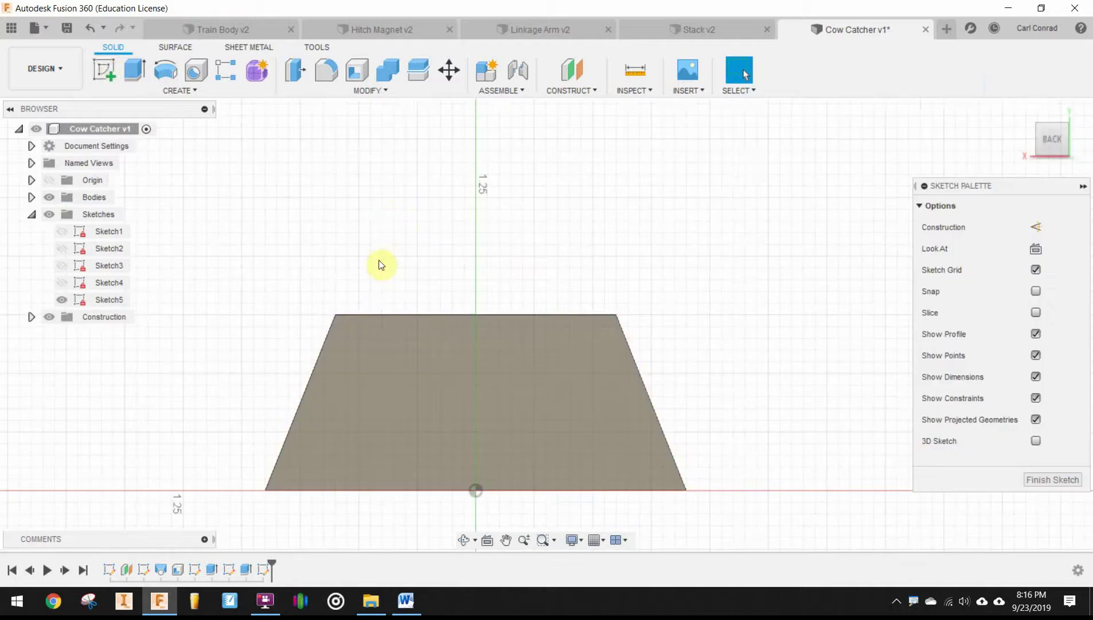
click(177, 89)
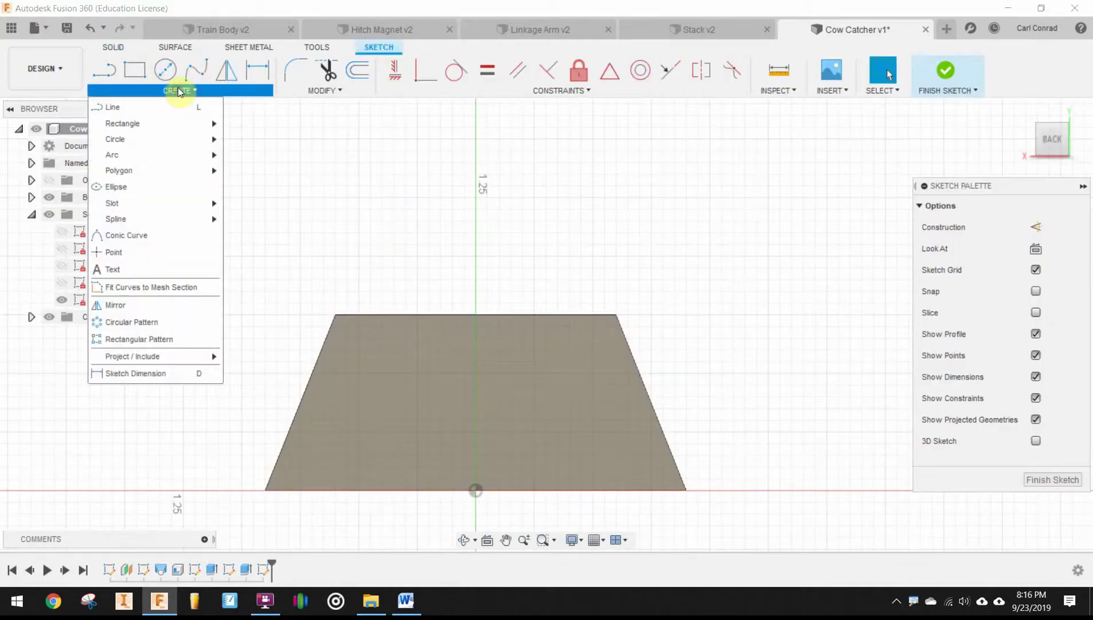
click(171, 68)
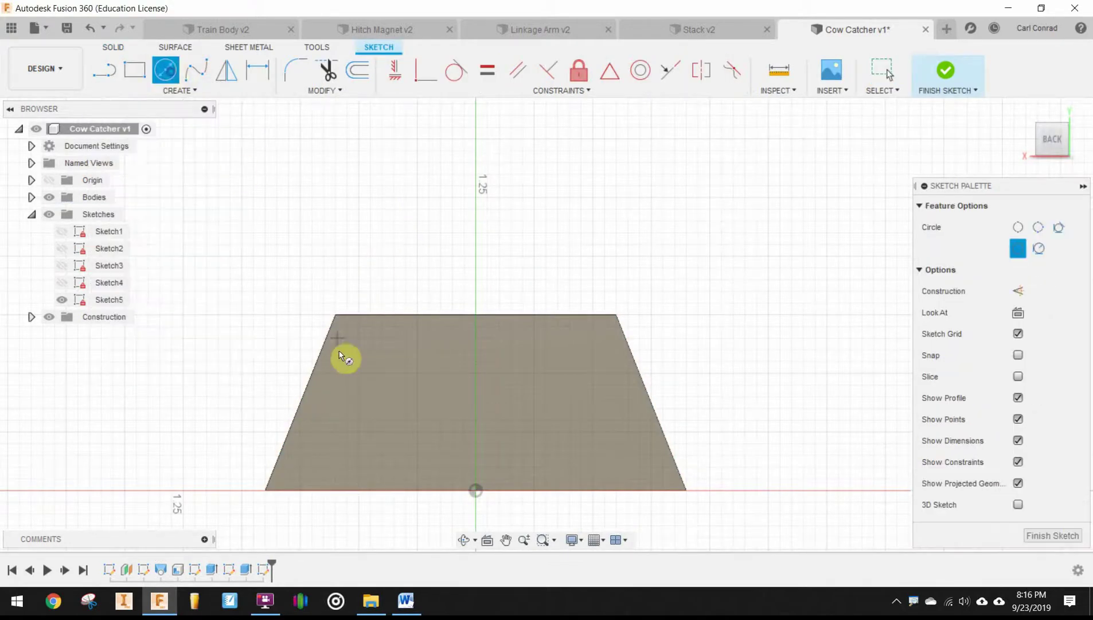
click(370, 448)
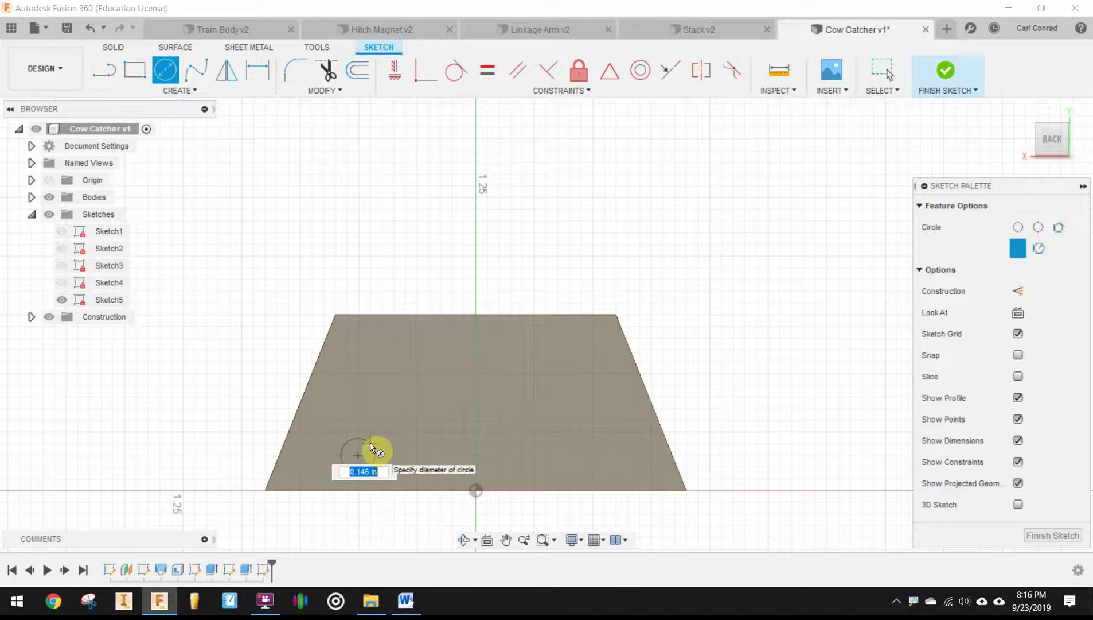
text(125)
key(Return)
key(Escape)
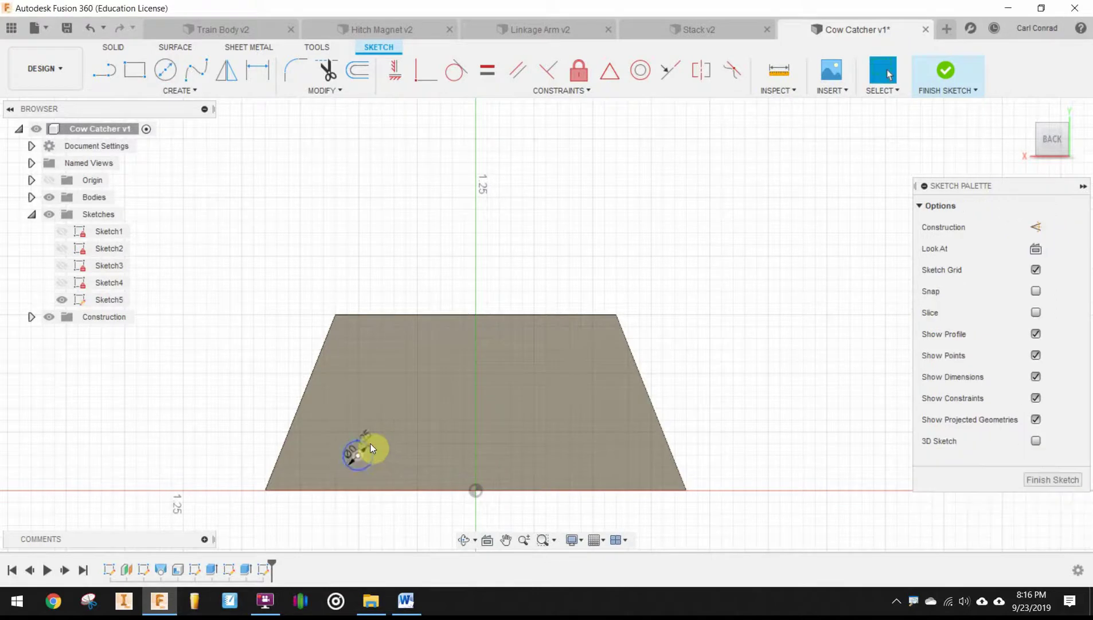
Step: Draw two more peg circles, one on the vertical axis at top and one at lower right
click(166, 70)
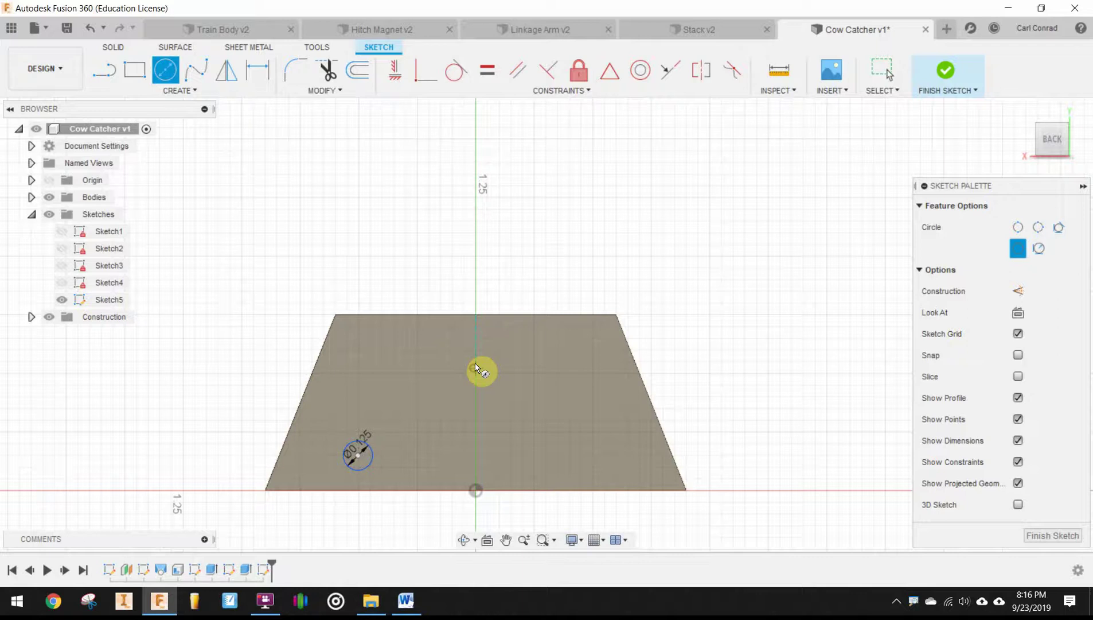
click(475, 367)
click(489, 348)
click(594, 455)
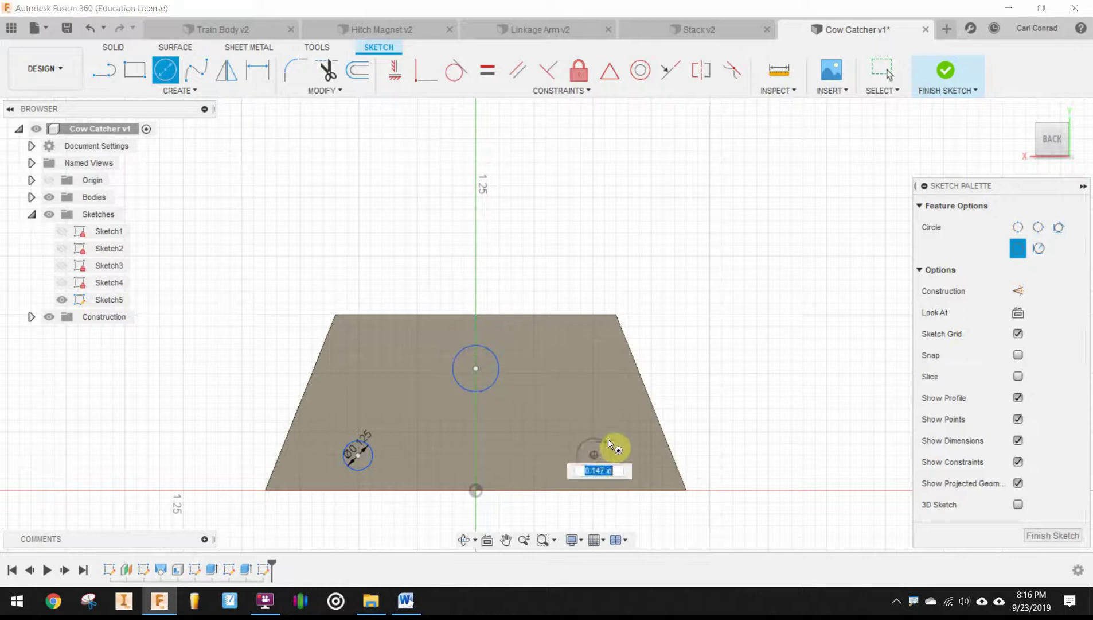
click(611, 436)
right_click(728, 367)
click(766, 365)
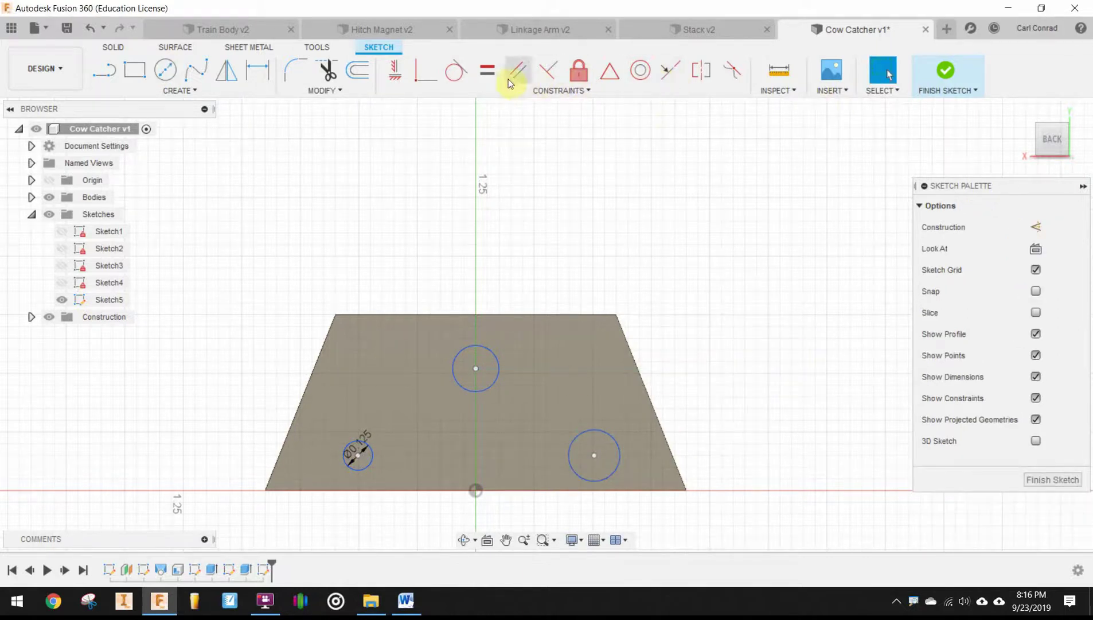
Step: Constrain the top and right circles equal in size to the small lower-left circle
click(488, 71)
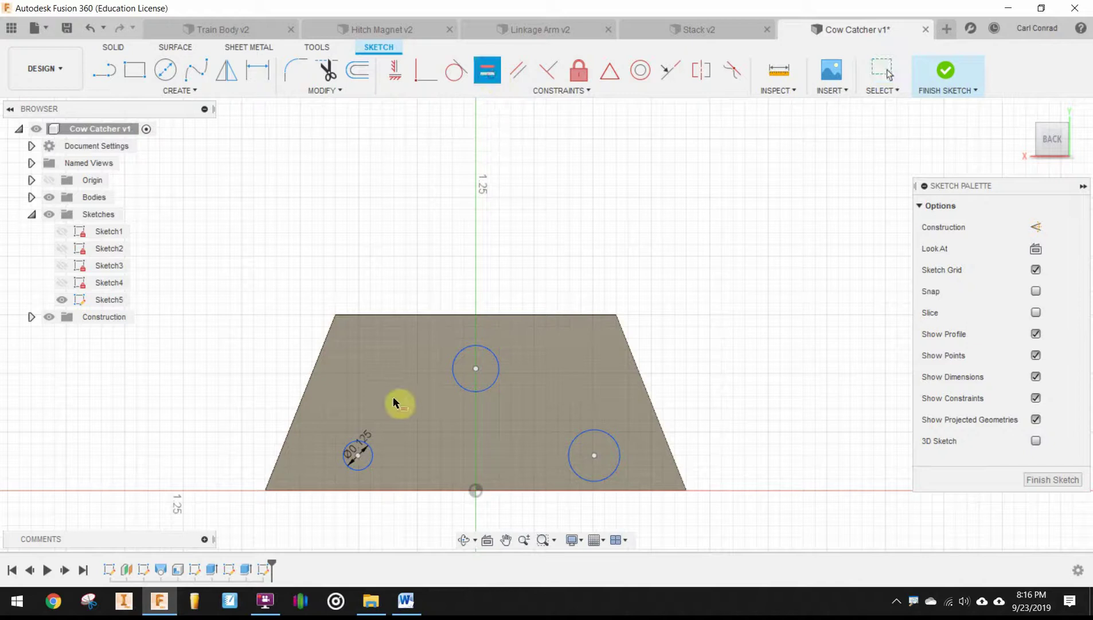
click(372, 455)
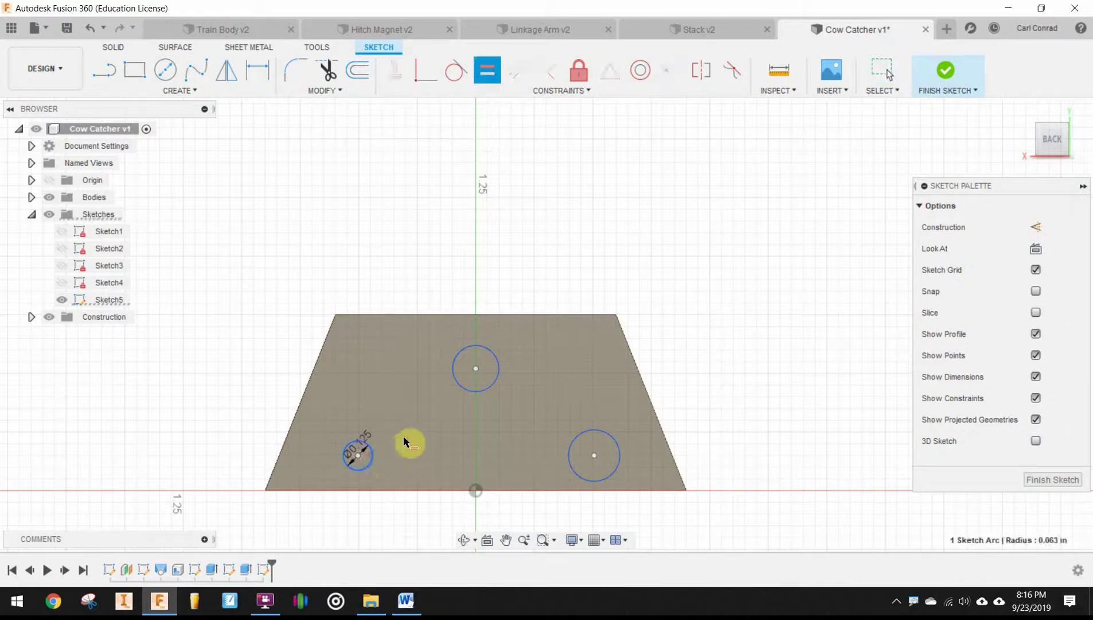
click(468, 390)
click(571, 463)
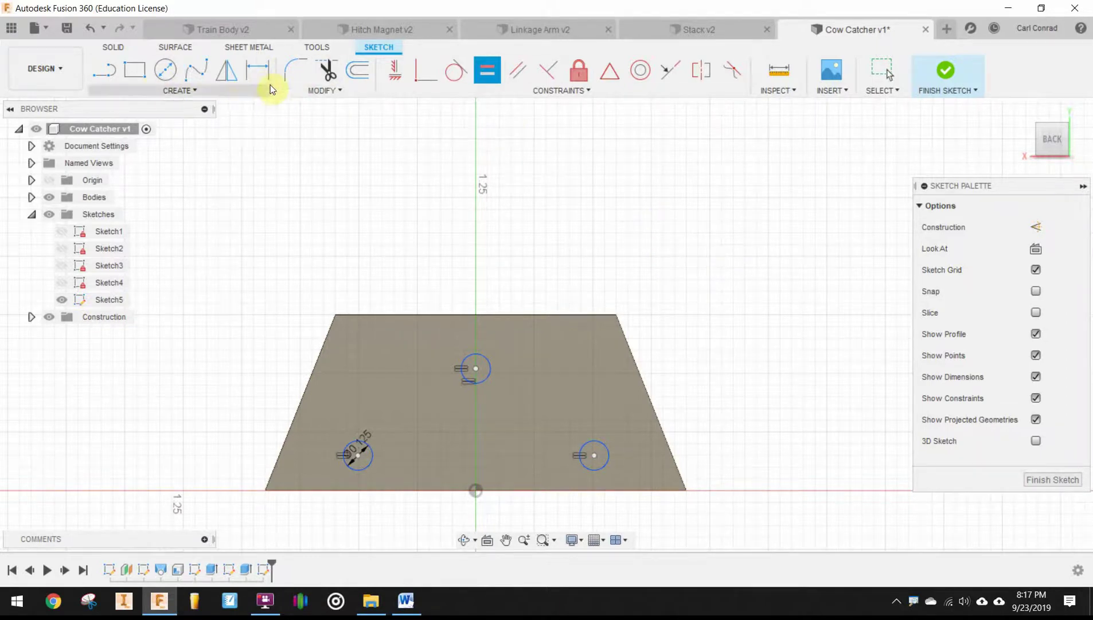
Step: Dimension the top circle 0.625 above the origin and the left circle 0.125 above the bottom edge
click(256, 72)
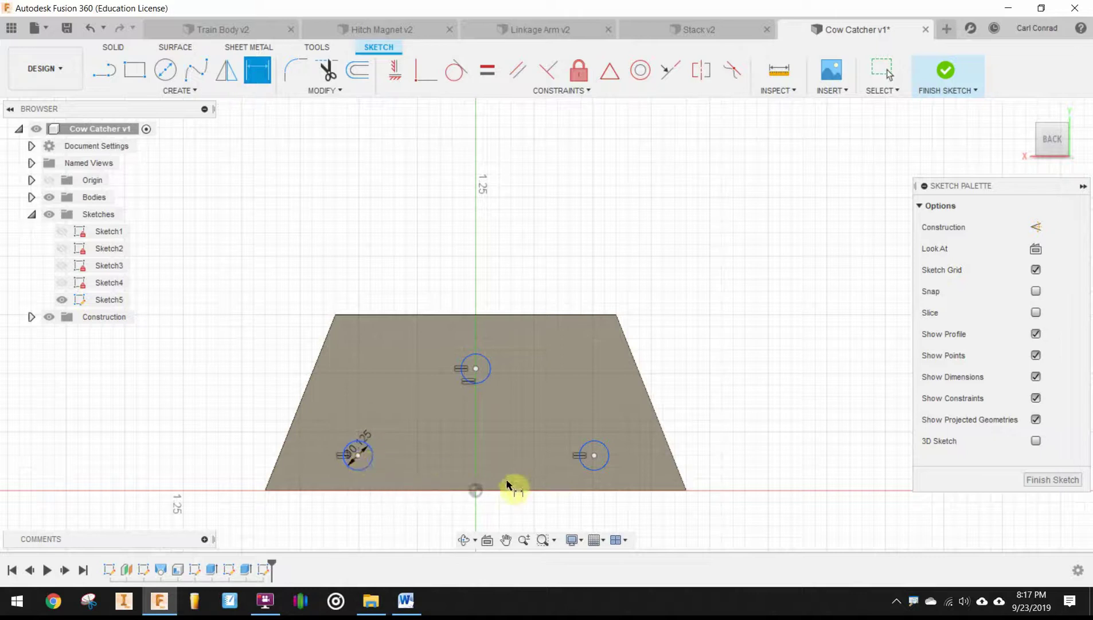
click(476, 491)
click(476, 368)
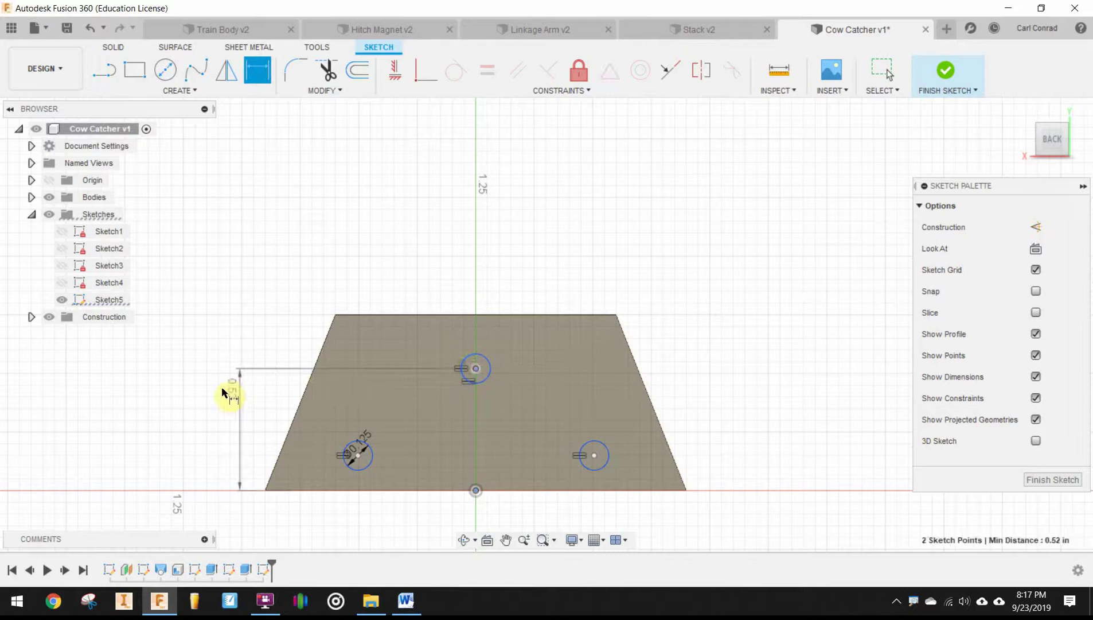
click(224, 388)
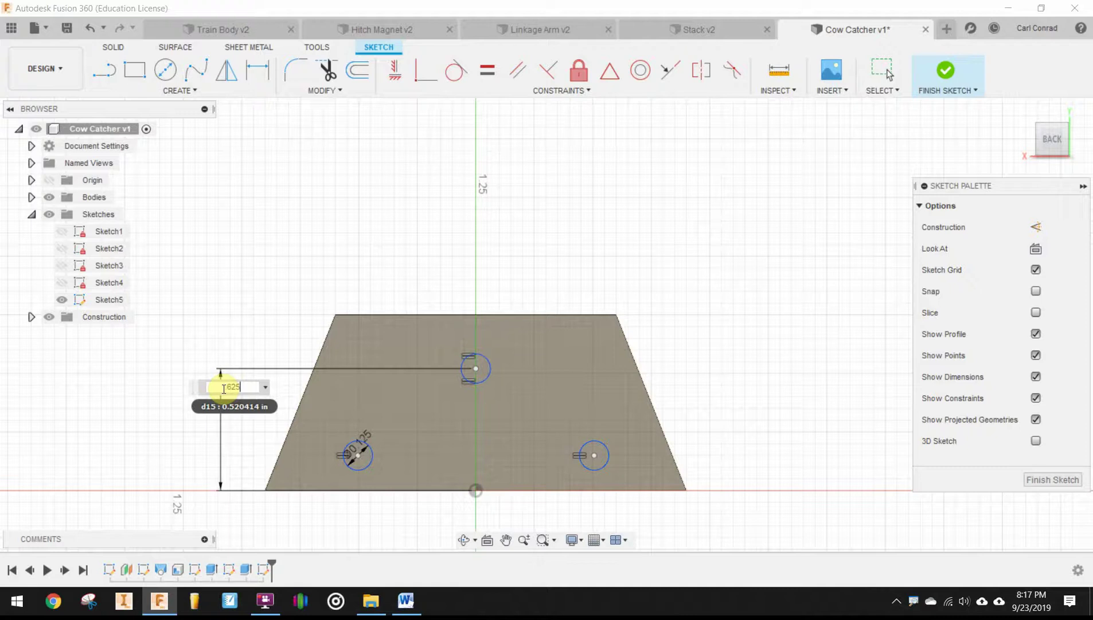
text(0.625)
key(Return)
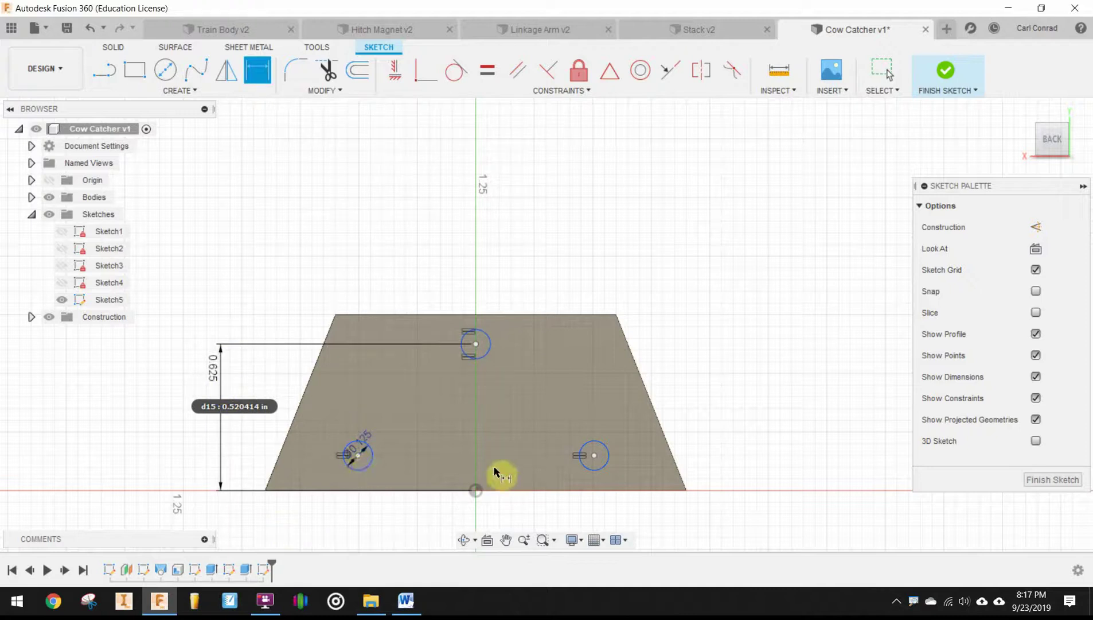
click(358, 457)
click(344, 491)
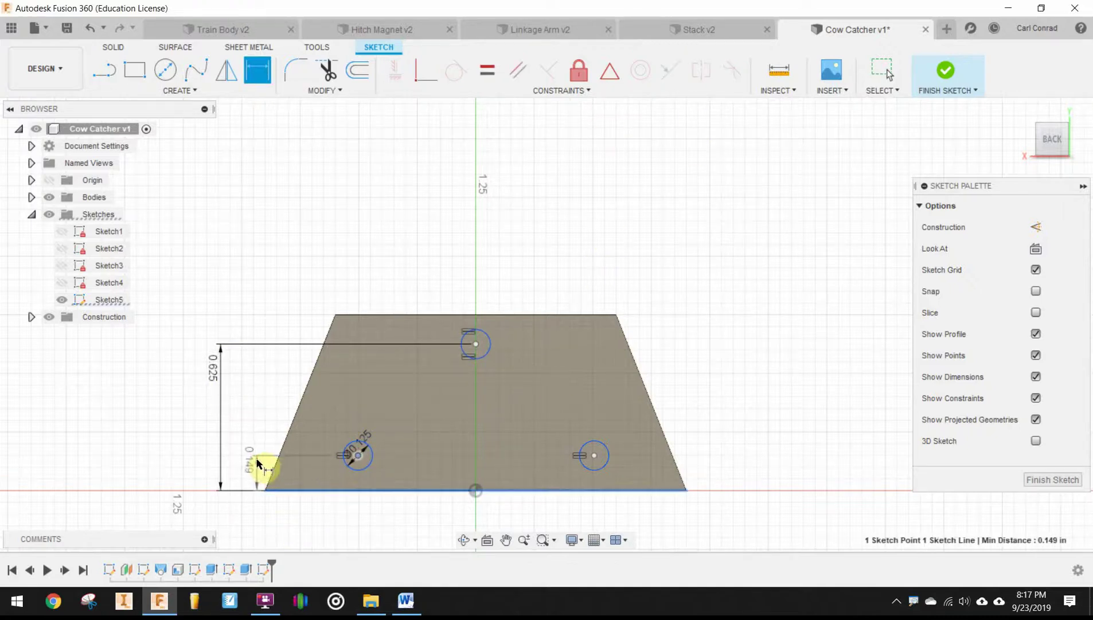
click(257, 461)
text(.125)
key(Return)
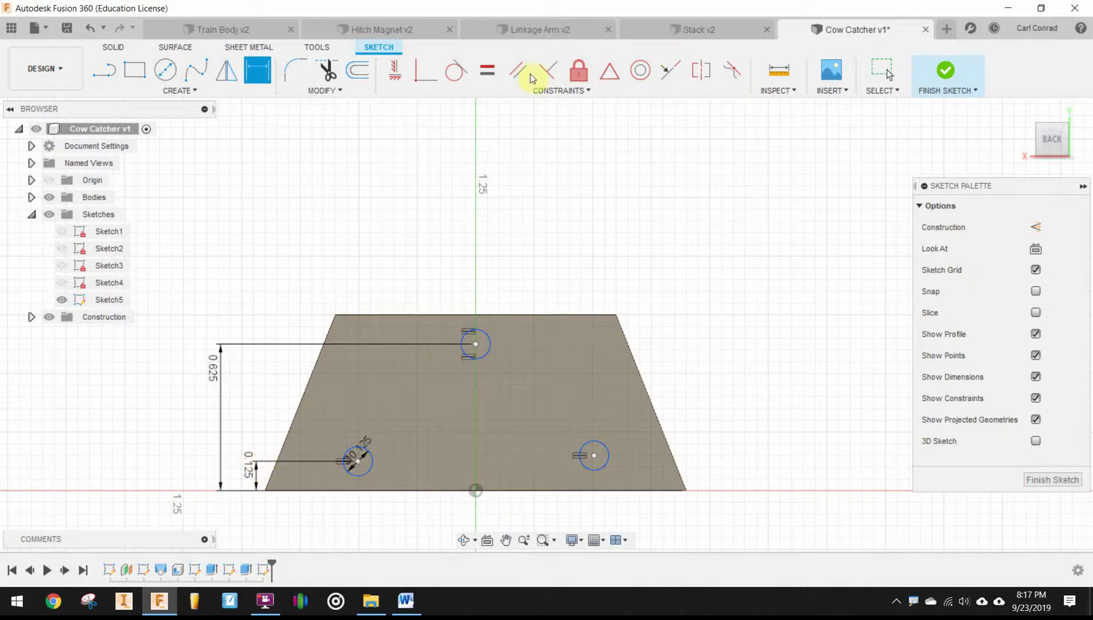
Step: Level the lower two circle centres horizontally and align the top centre vertically with the origin
click(396, 71)
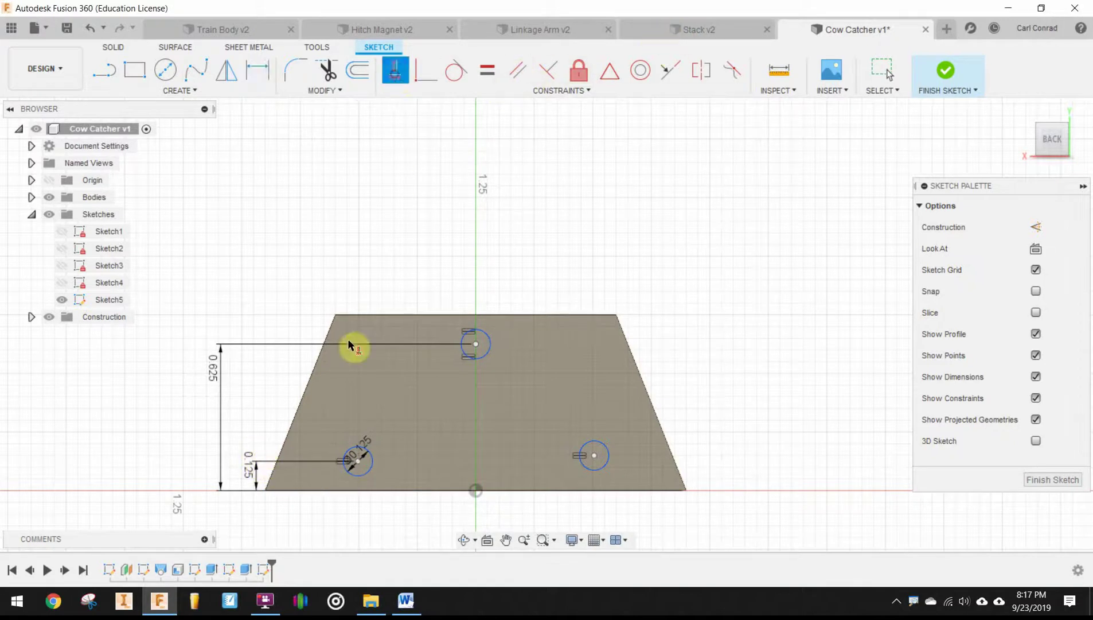
click(359, 462)
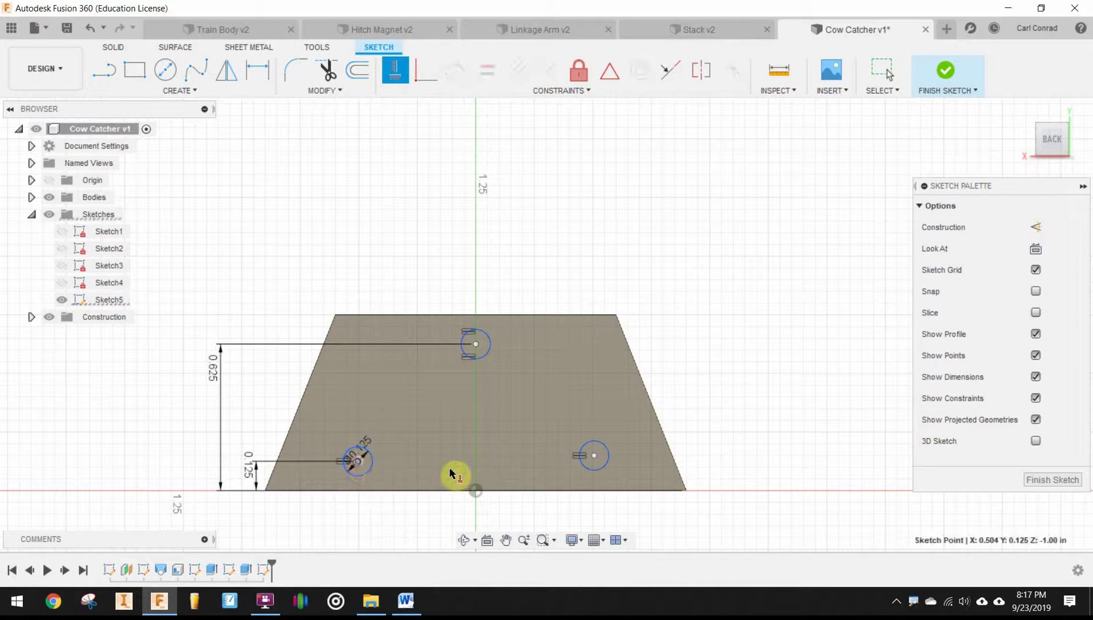
click(596, 459)
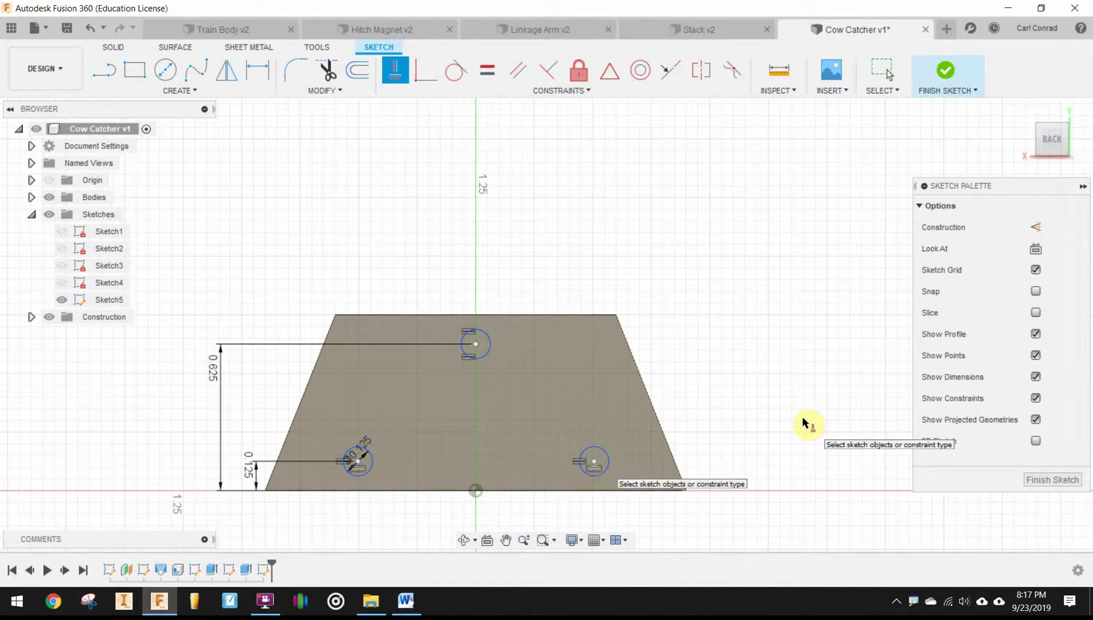
click(475, 345)
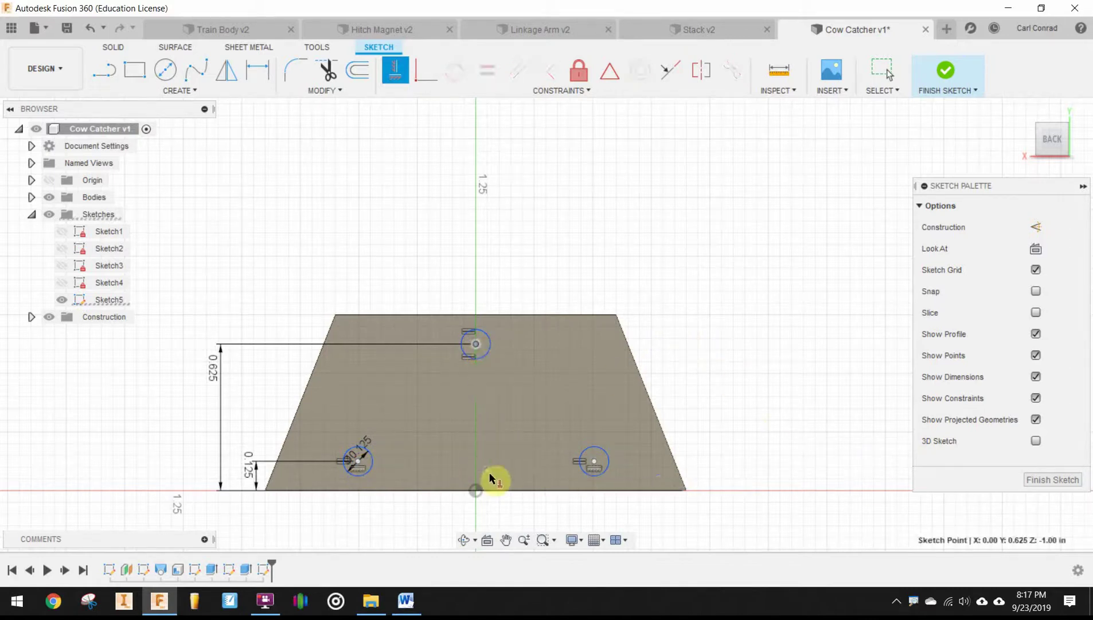
click(476, 491)
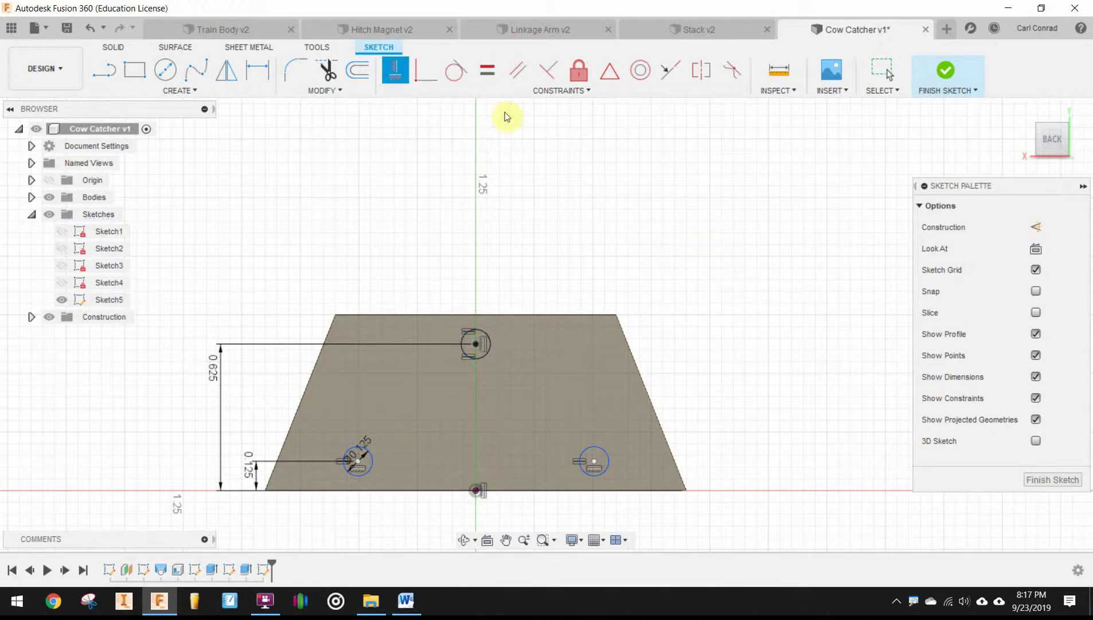
Step: Dimension the lower circles 0.625 horizontally from the origin, linking the right one to the left
click(256, 68)
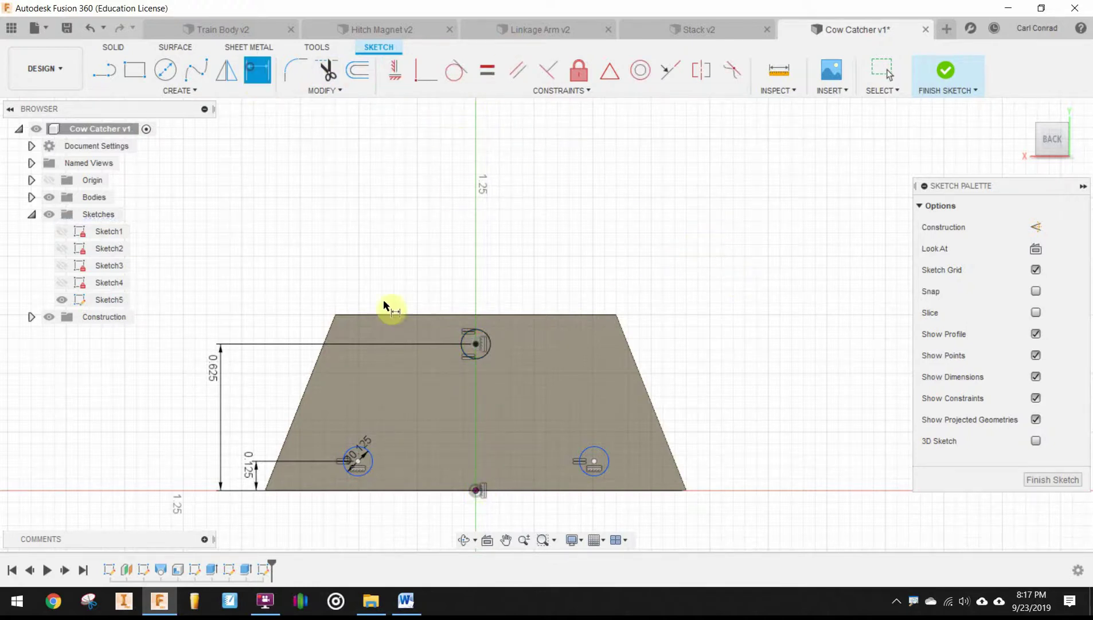
click(359, 460)
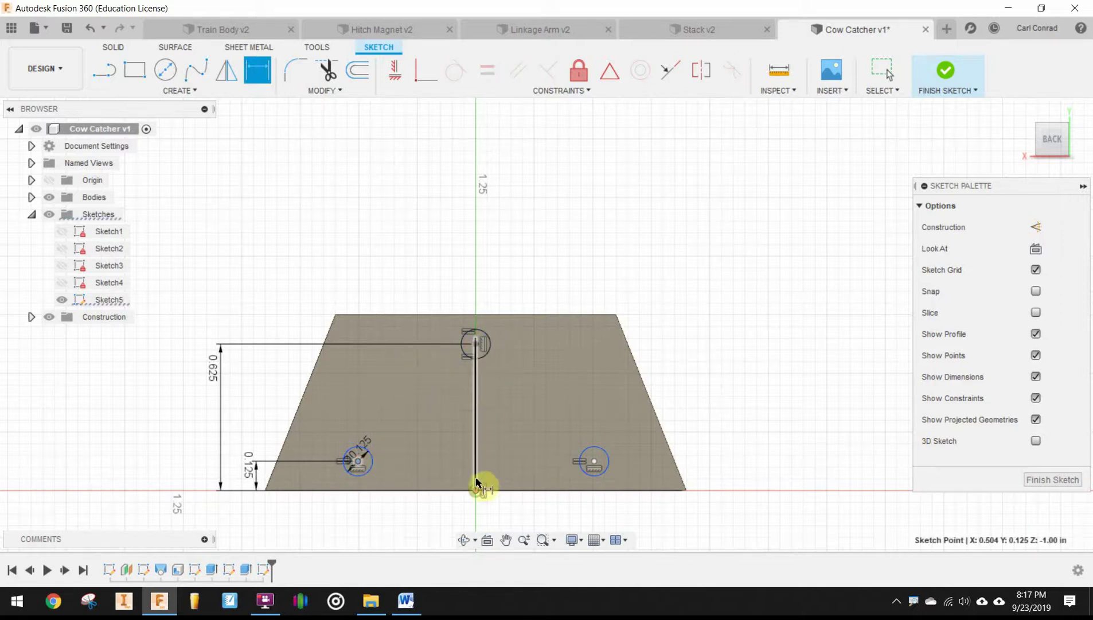
click(476, 490)
click(438, 518)
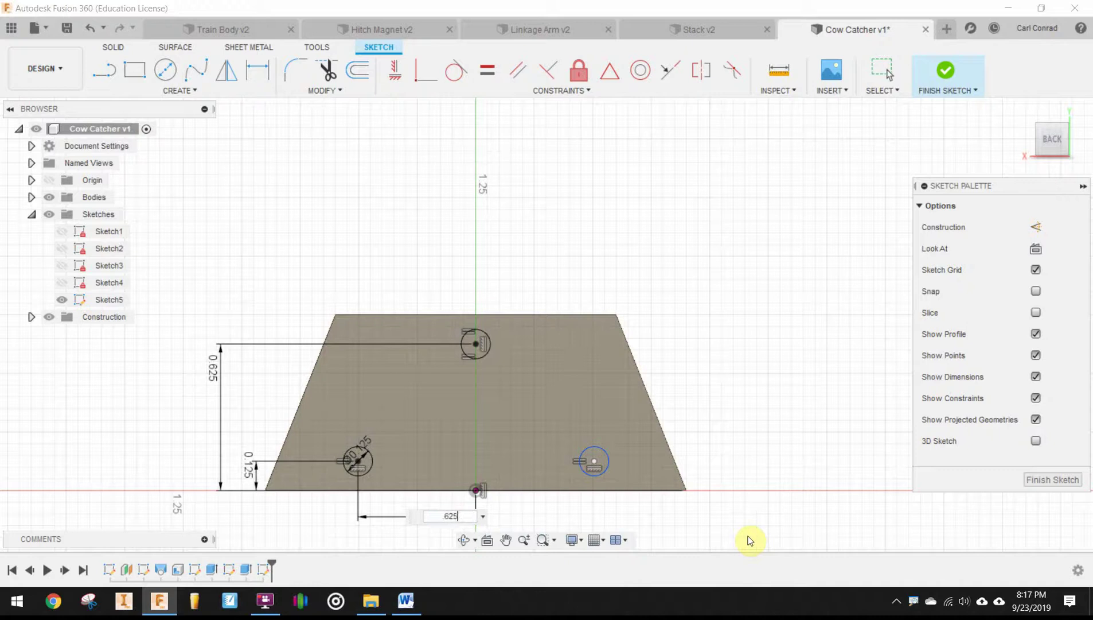
text(.625)
key(Return)
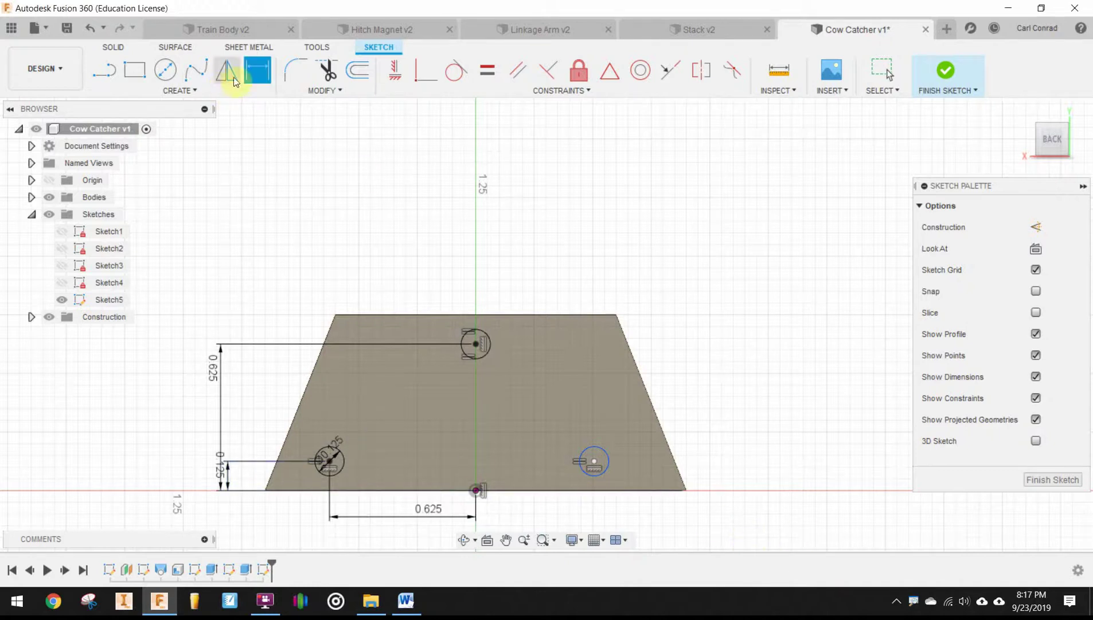
click(477, 492)
click(594, 462)
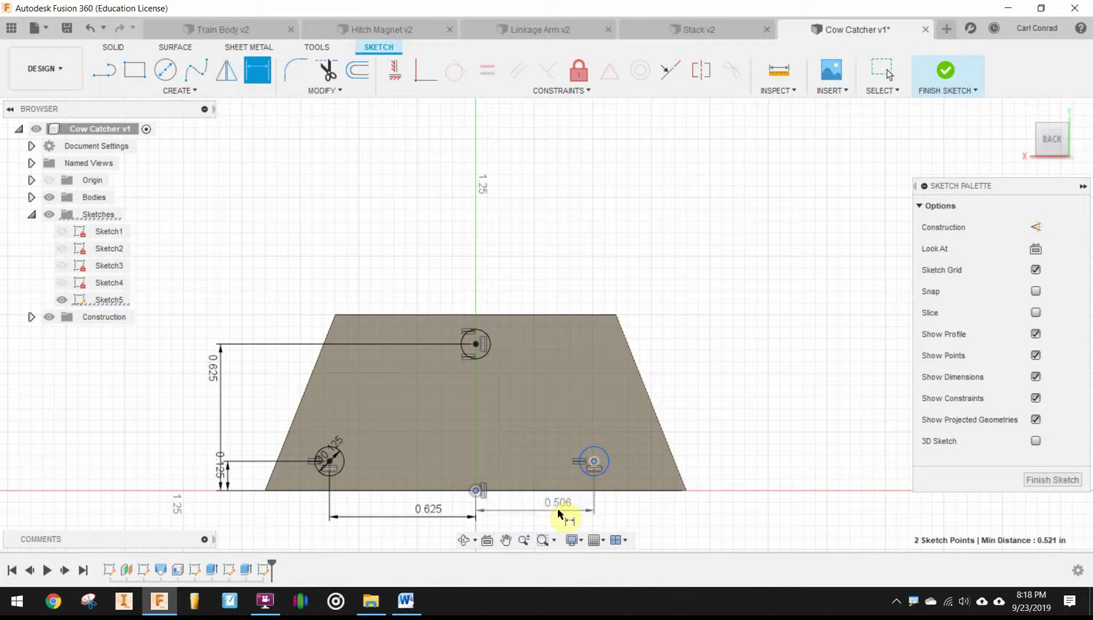
click(555, 512)
click(431, 509)
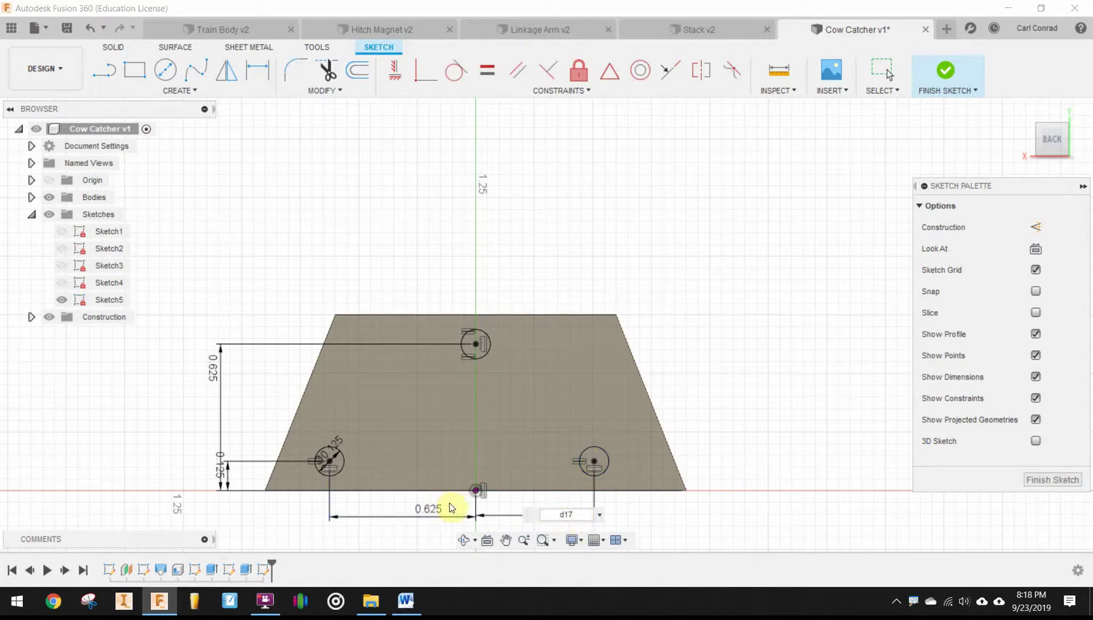
key(Return)
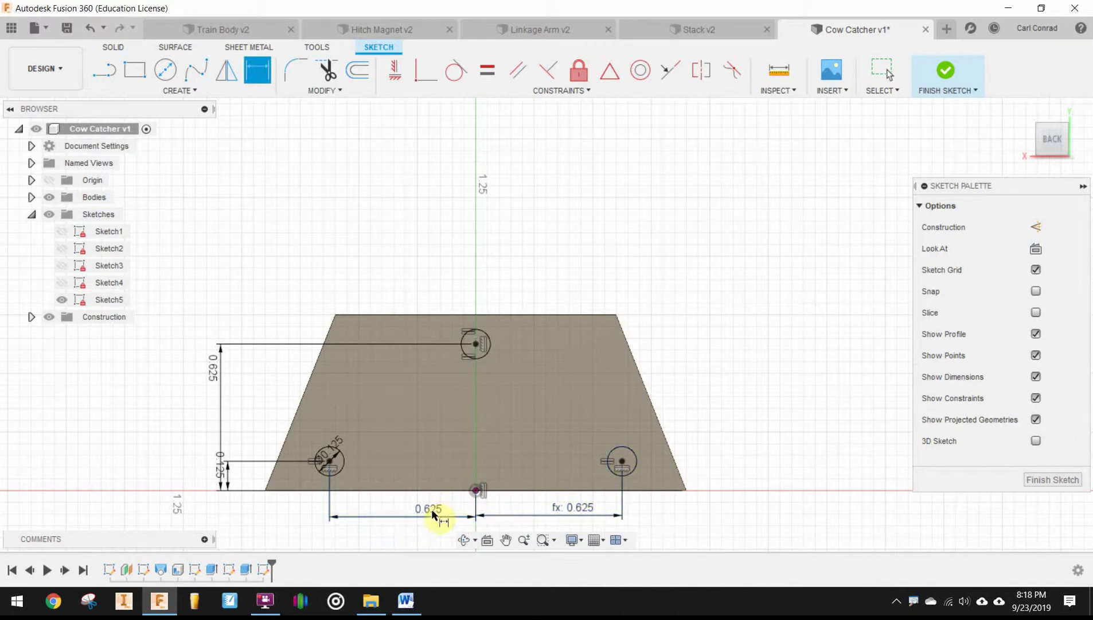
Step: Finish Sketch5 and extrude its three peg circles from the back face as a Join to the body
click(1051, 479)
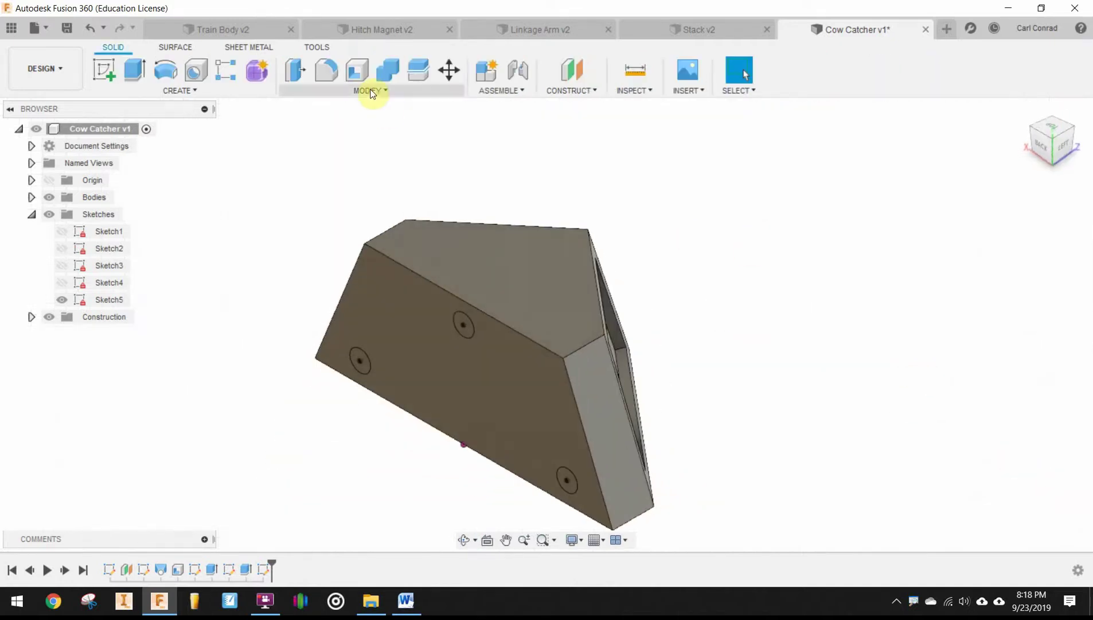
key(e)
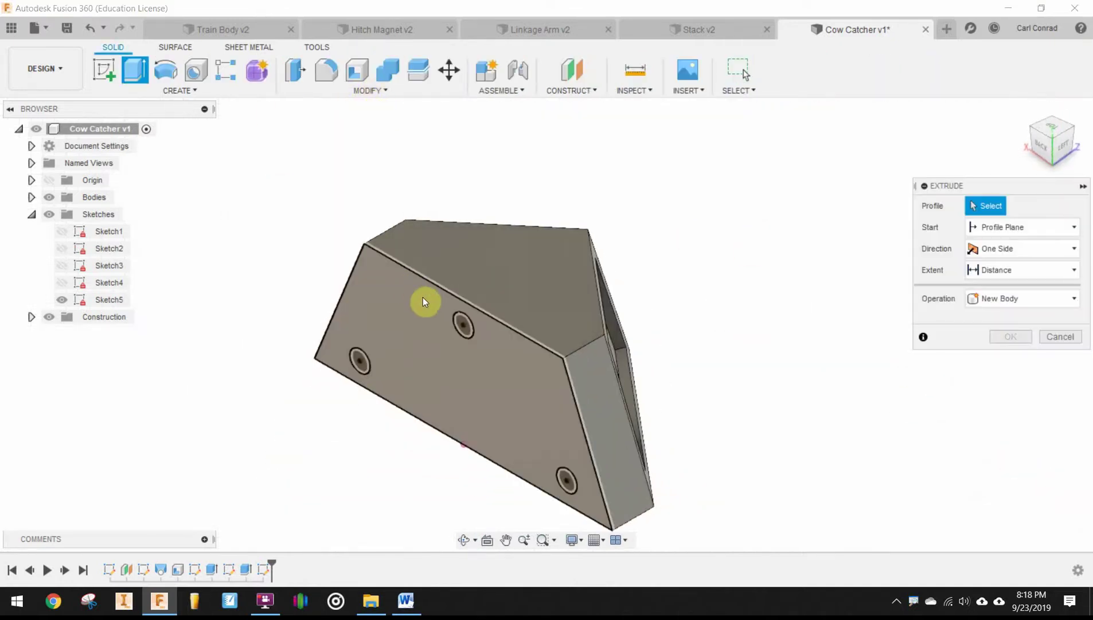
click(468, 325)
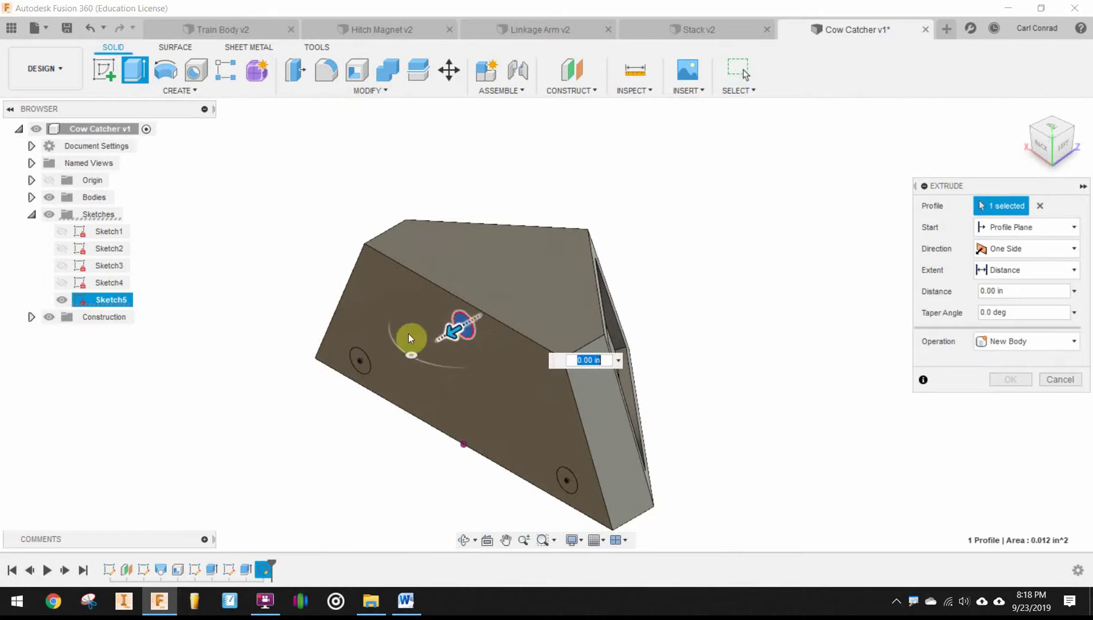
click(362, 363)
click(570, 484)
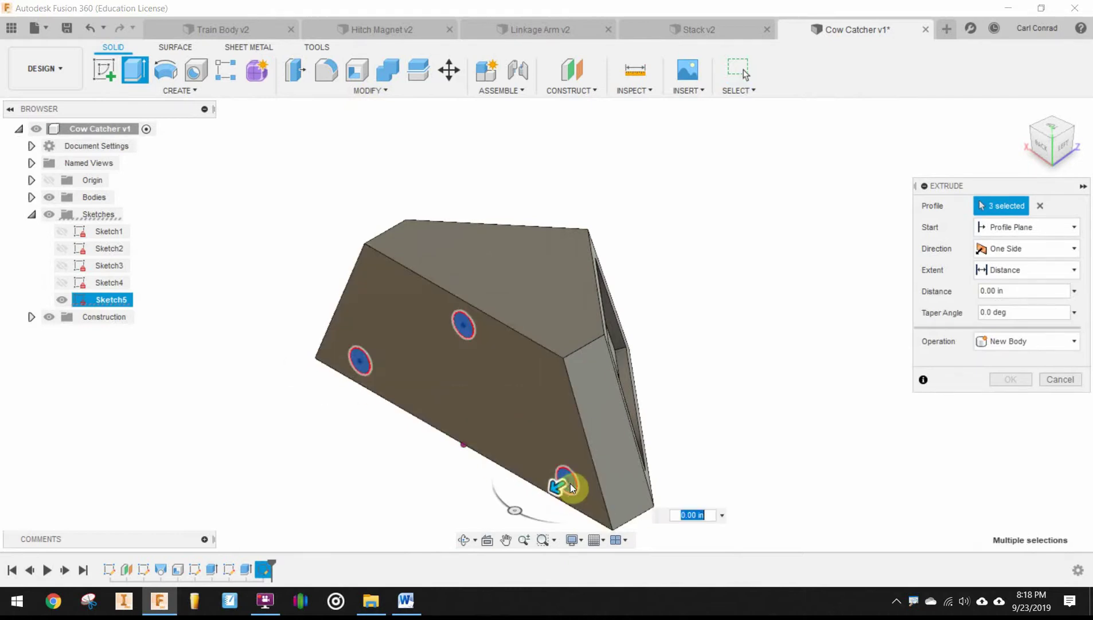
click(1022, 341)
click(998, 362)
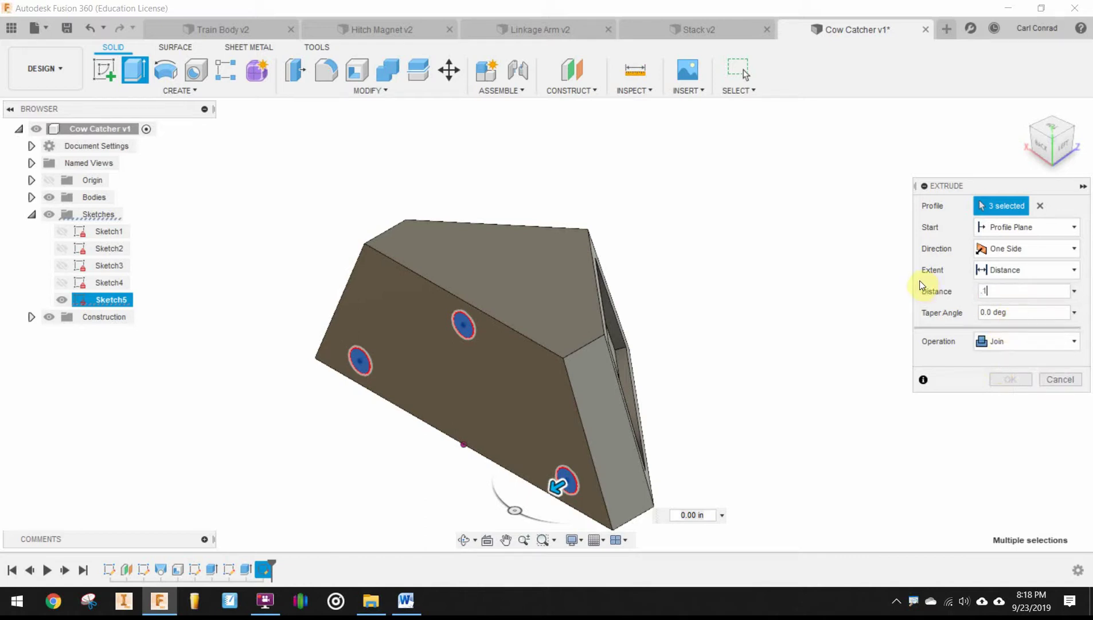
key(Return)
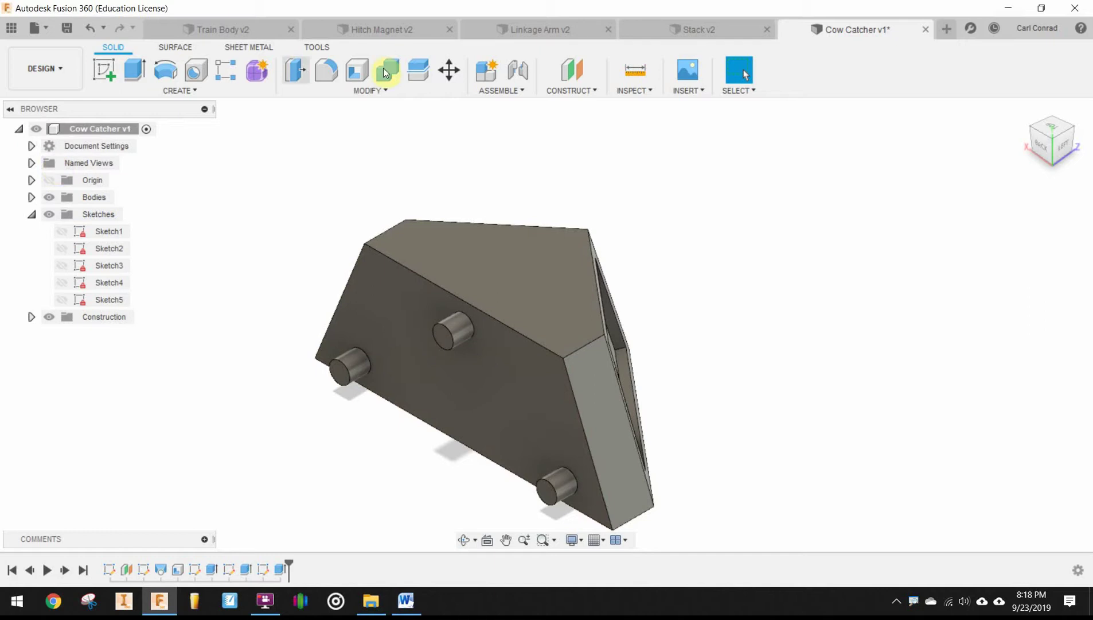
Step: Chamfer the end edges of all three pegs with a 0.010 in distance
click(397, 92)
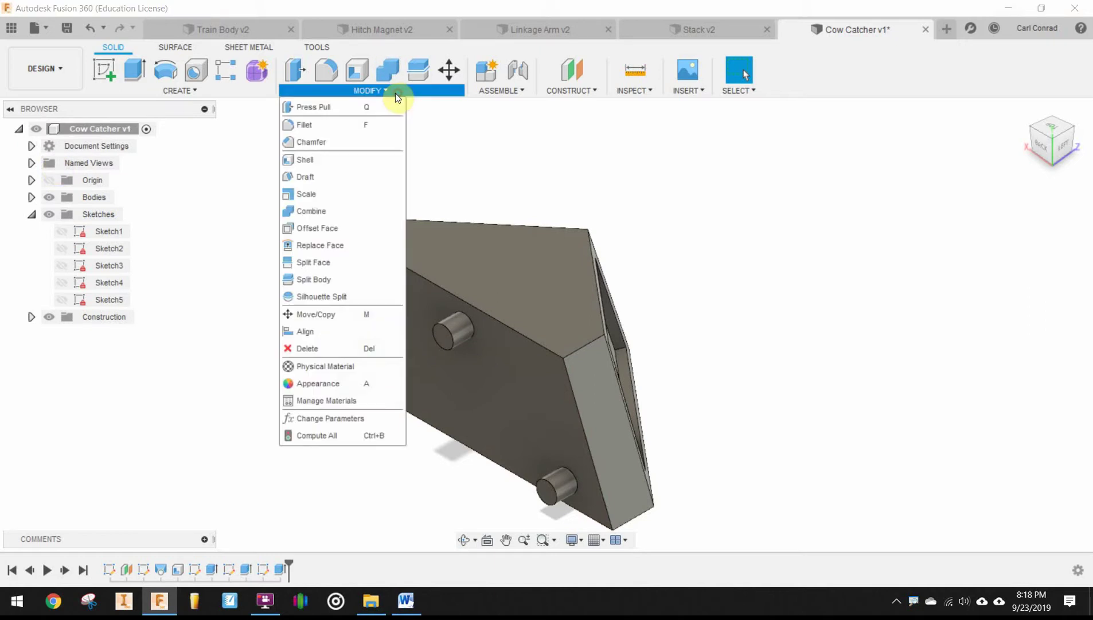
click(328, 142)
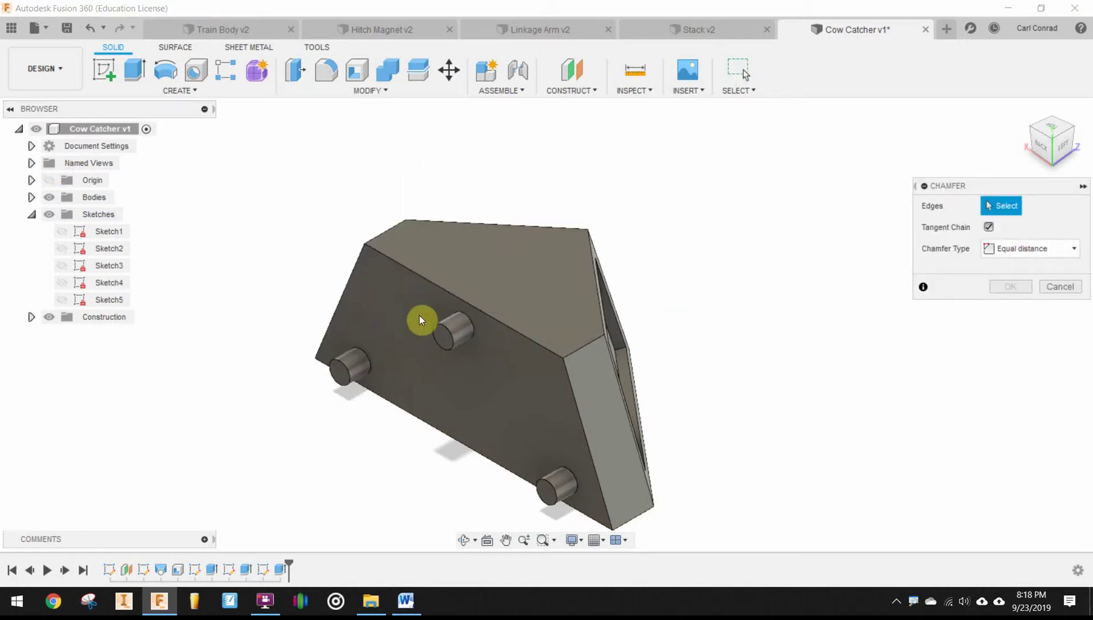
click(441, 334)
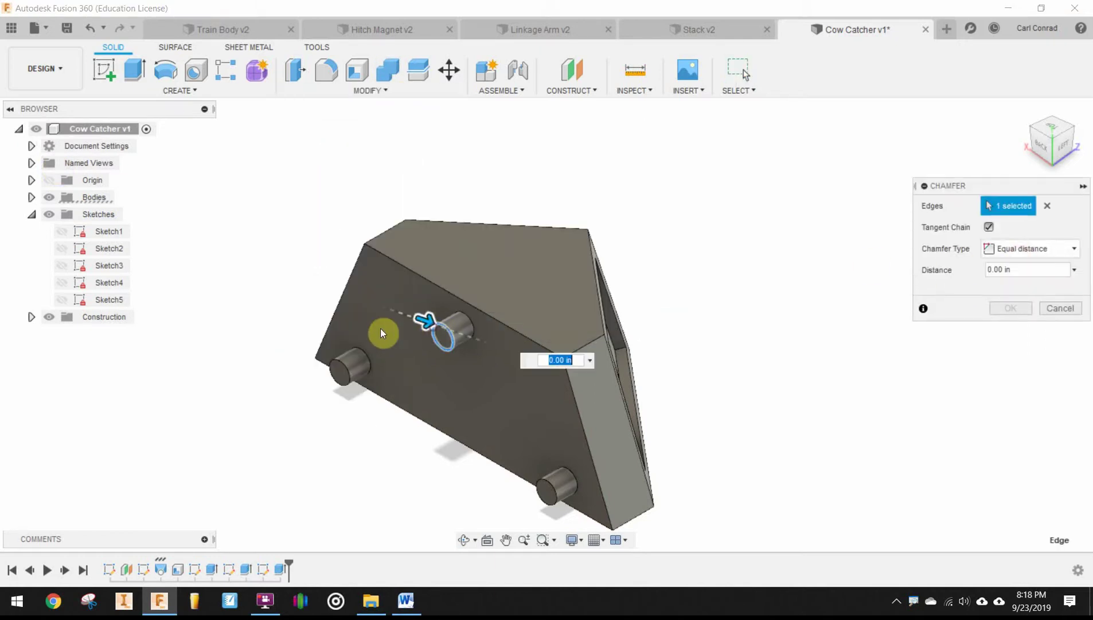
click(334, 366)
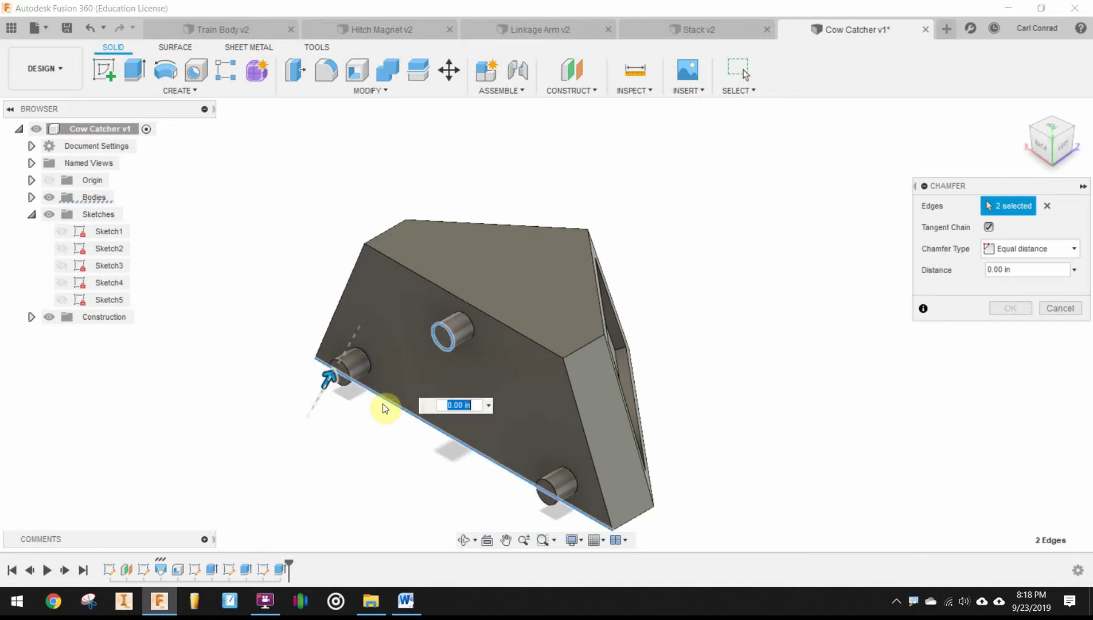
click(387, 398)
click(339, 383)
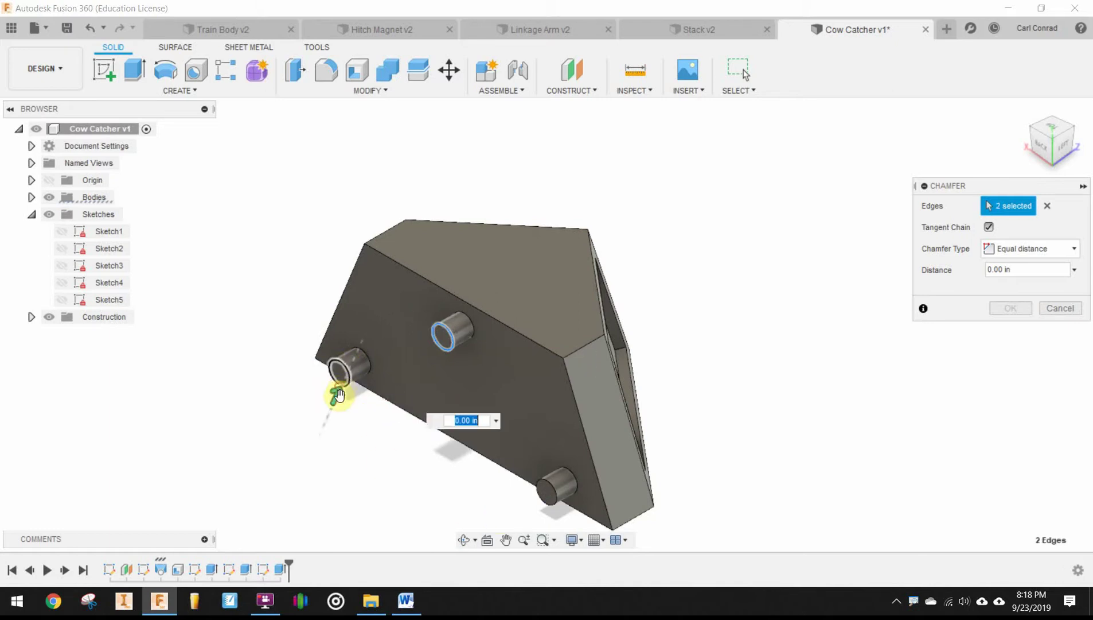
click(545, 493)
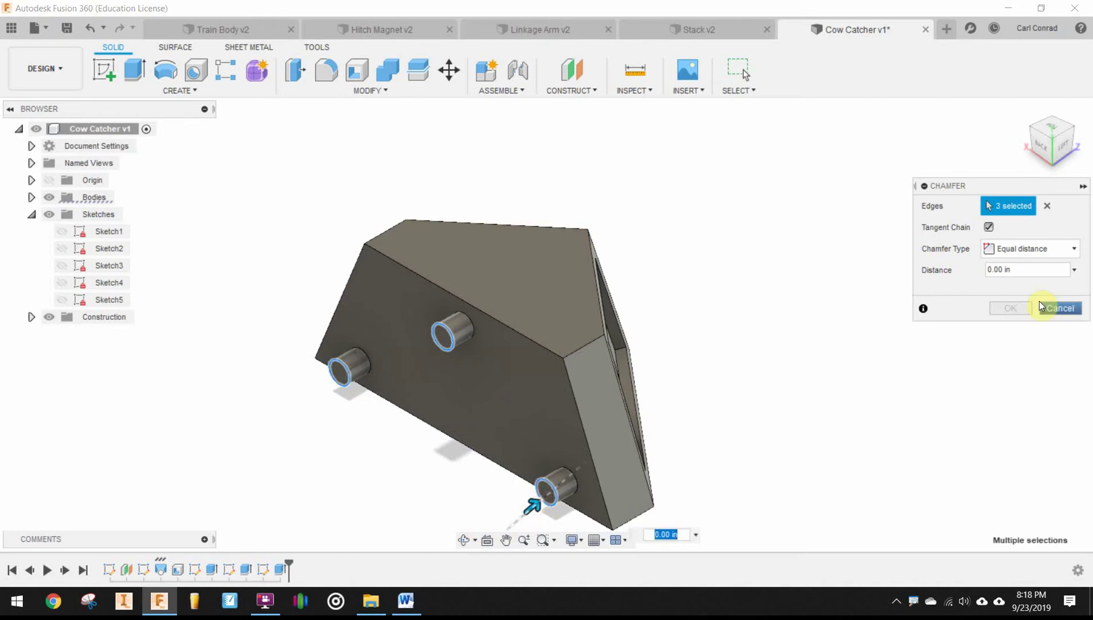
double_click(1023, 264)
text(.010)
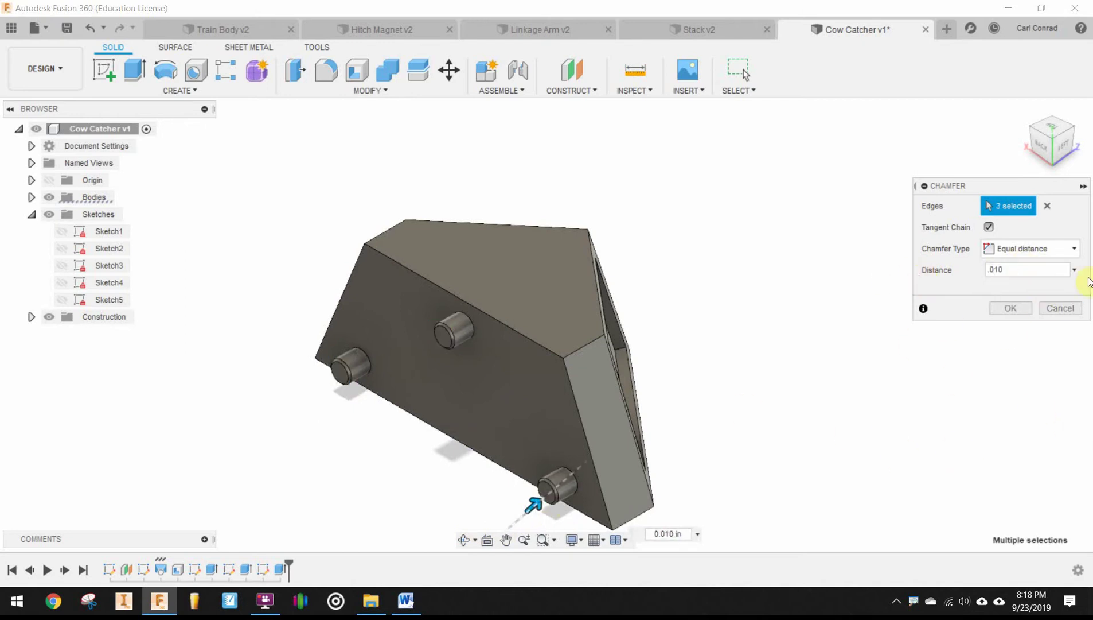
click(1004, 310)
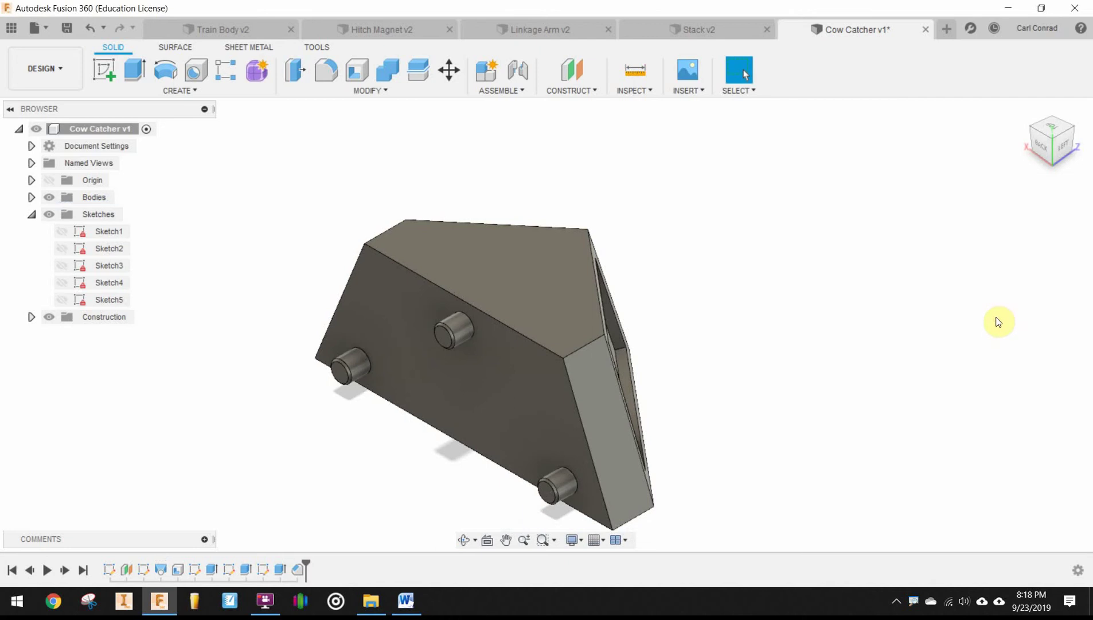